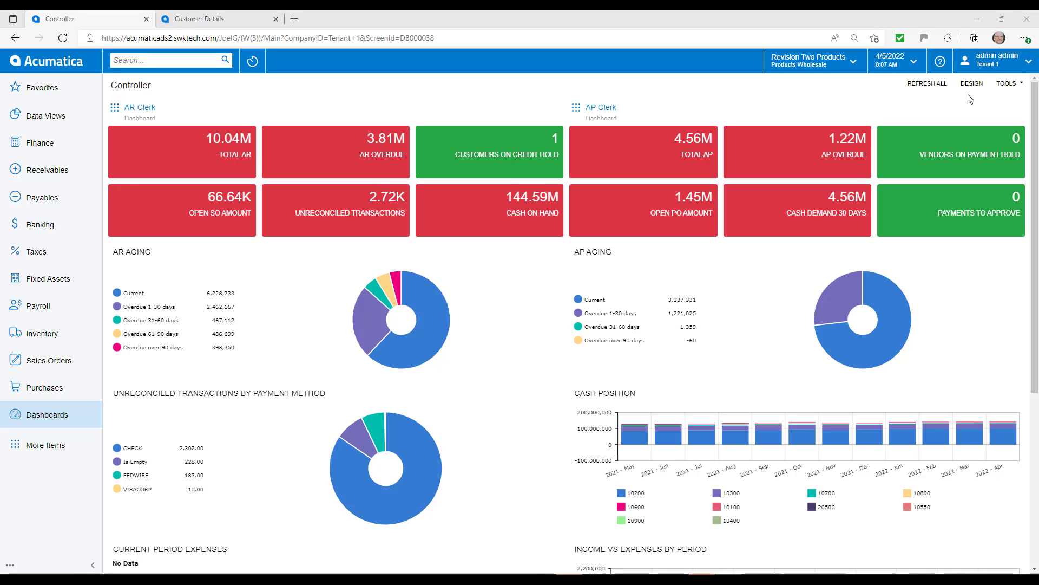
Show the Controller dashboard's design mode with its widget editing options, and exit it without changing anything.
{"action": "left_click", "coordinate": [972, 83]}
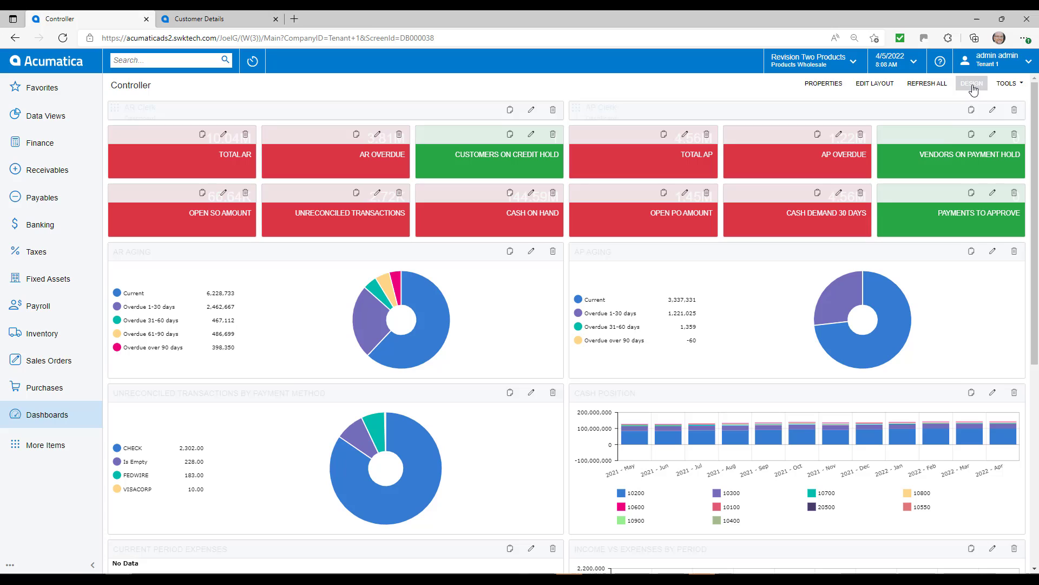
{"action": "left_click_drag", "start_coordinate": [940, 134], "coordinate": [941, 134]}
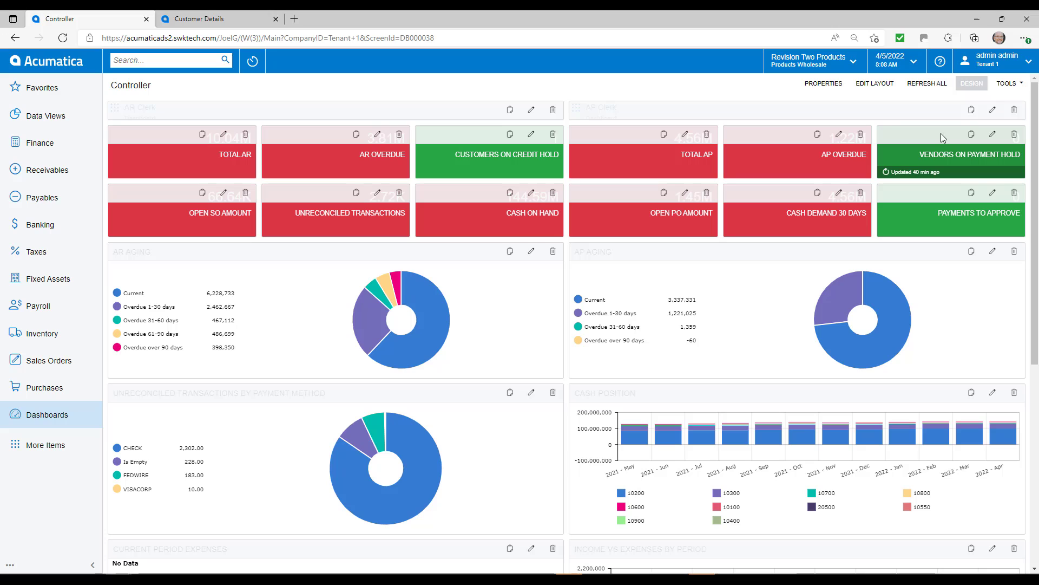
{"action": "left_click", "coordinate": [976, 86]}
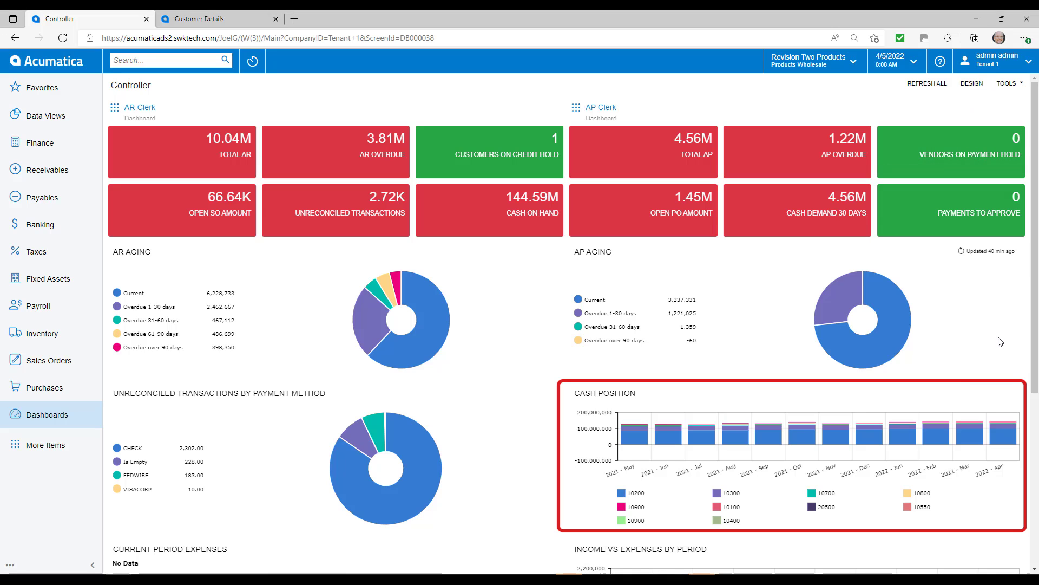
Drill down from the AR Aging chart's Overdue over 90 days segment to the customer details and examine the overdue columns.
{"action": "mouse_move", "coordinate": [1009, 441]}
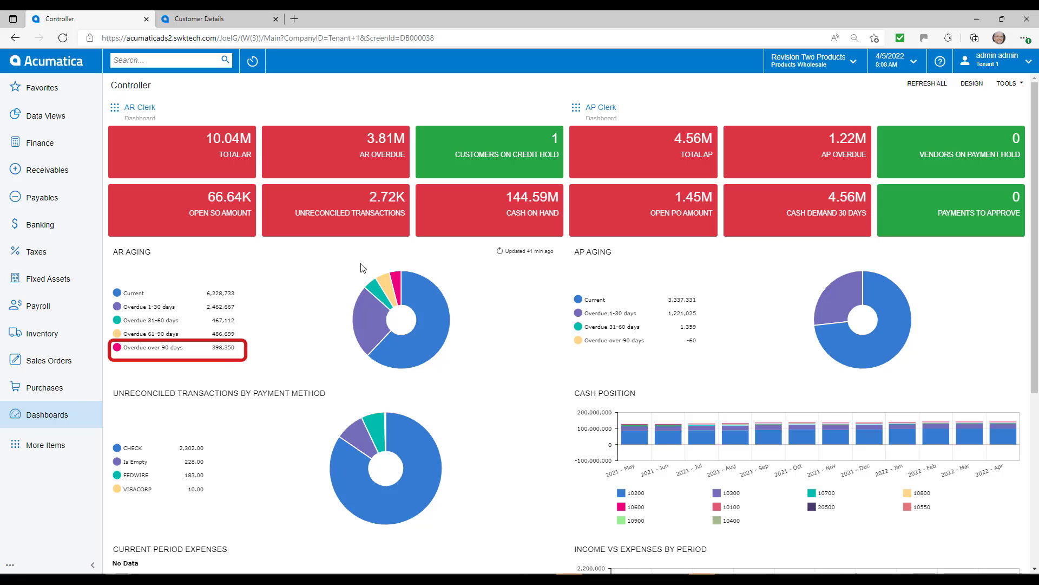
{"action": "mouse_move", "coordinate": [399, 301]}
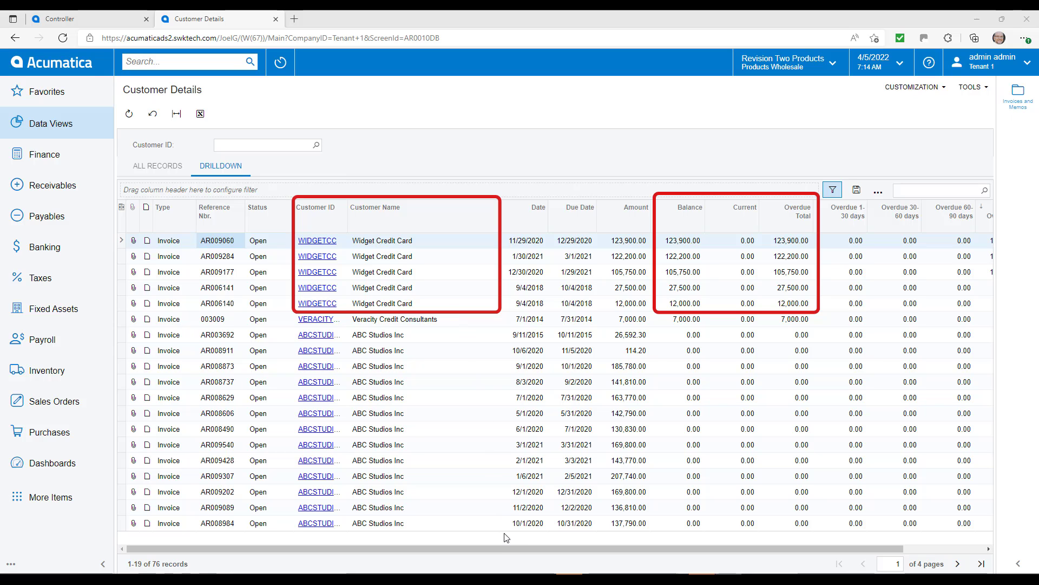
{"action": "left_click_drag", "start_coordinate": [502, 548], "coordinate": [621, 555]}
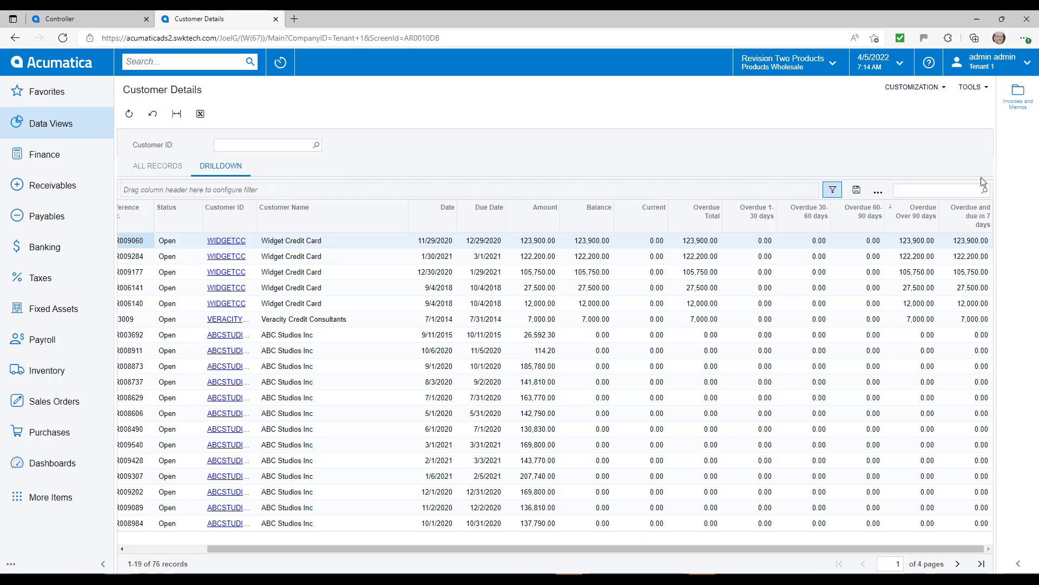
Show Invoices and Memos beside the customer details and review each of the five Widget Credit Card invoices in turn.
{"action": "left_click", "coordinate": [1017, 96]}
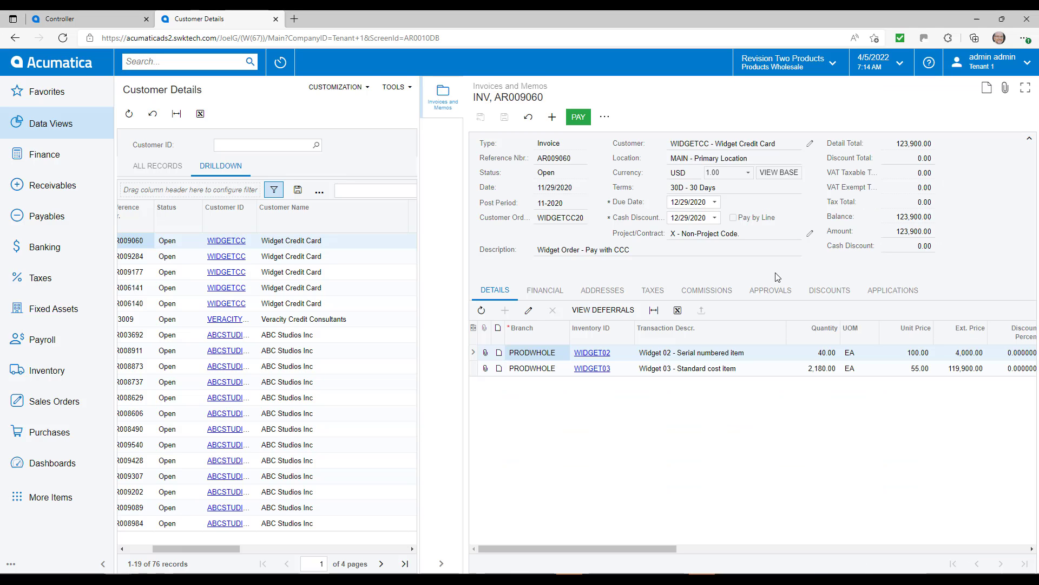
{"action": "left_click", "coordinate": [326, 259]}
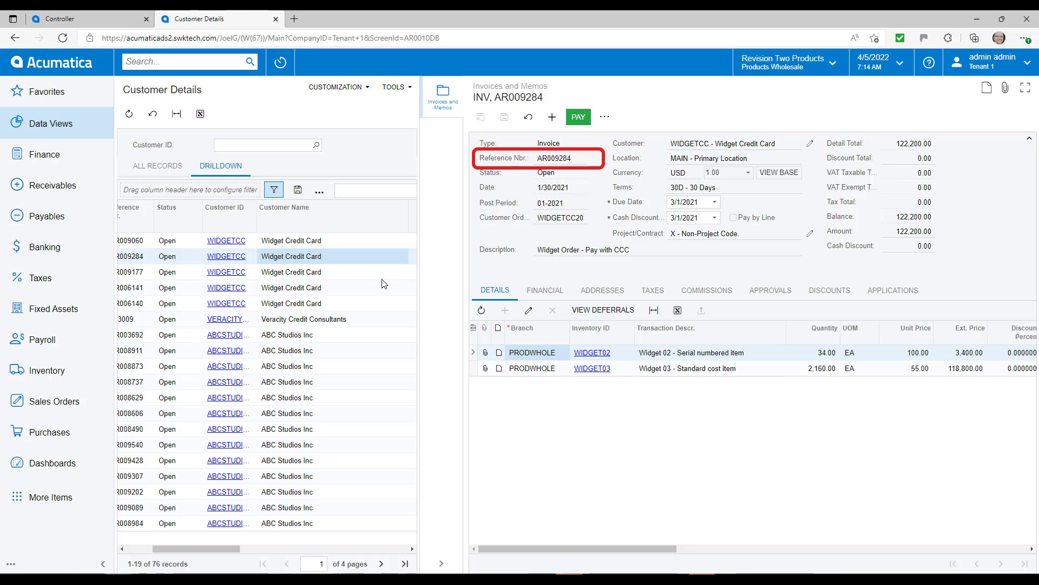
{"action": "left_click", "coordinate": [331, 272]}
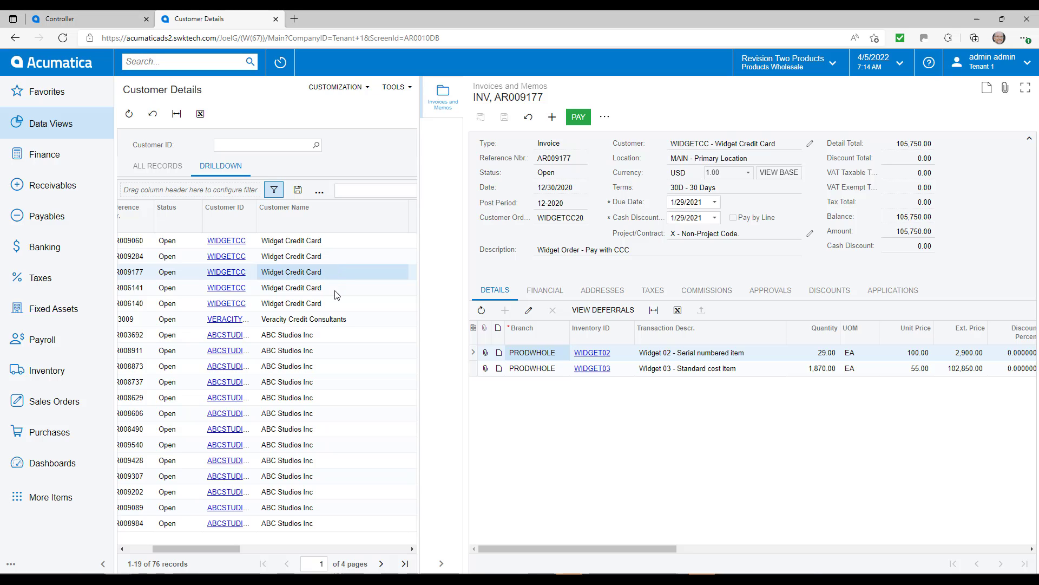
{"action": "left_click", "coordinate": [335, 290]}
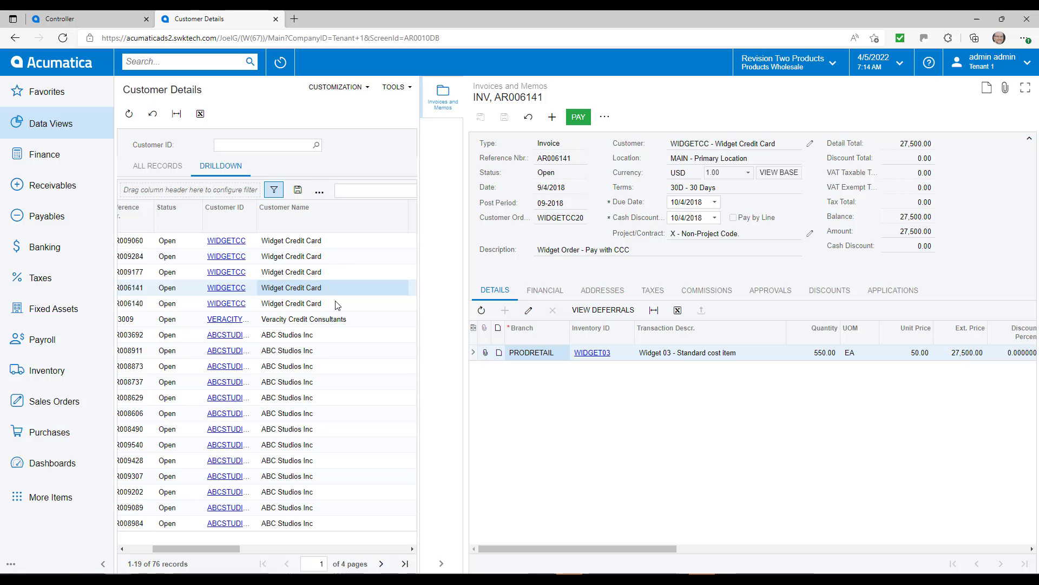
{"action": "left_click", "coordinate": [335, 303]}
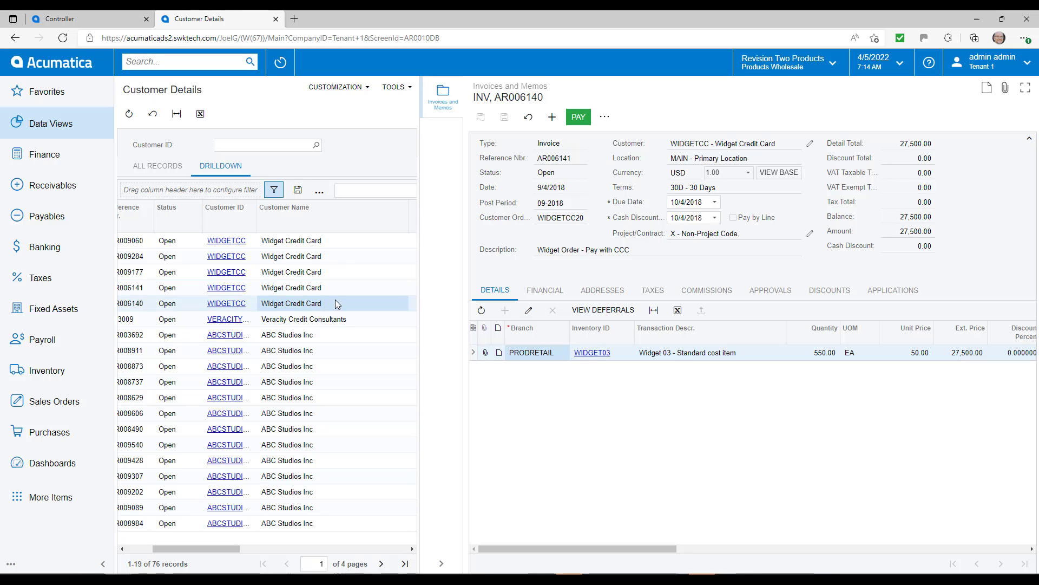
Open the Widget Credit Card customer record from the invoice and review its activities, billing settings and parent account.
{"action": "left_click", "coordinate": [809, 143]}
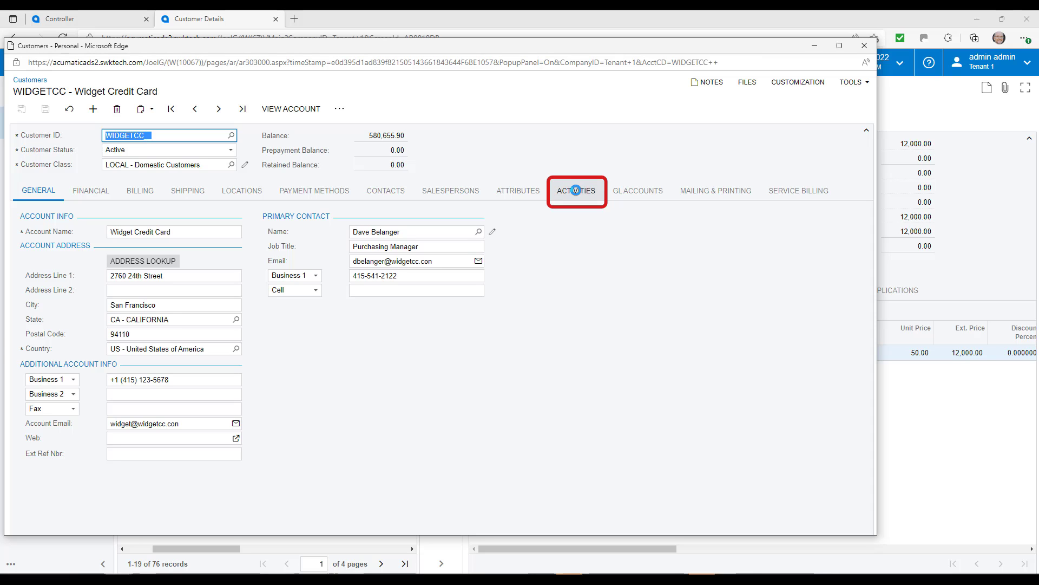
{"action": "left_click", "coordinate": [577, 191]}
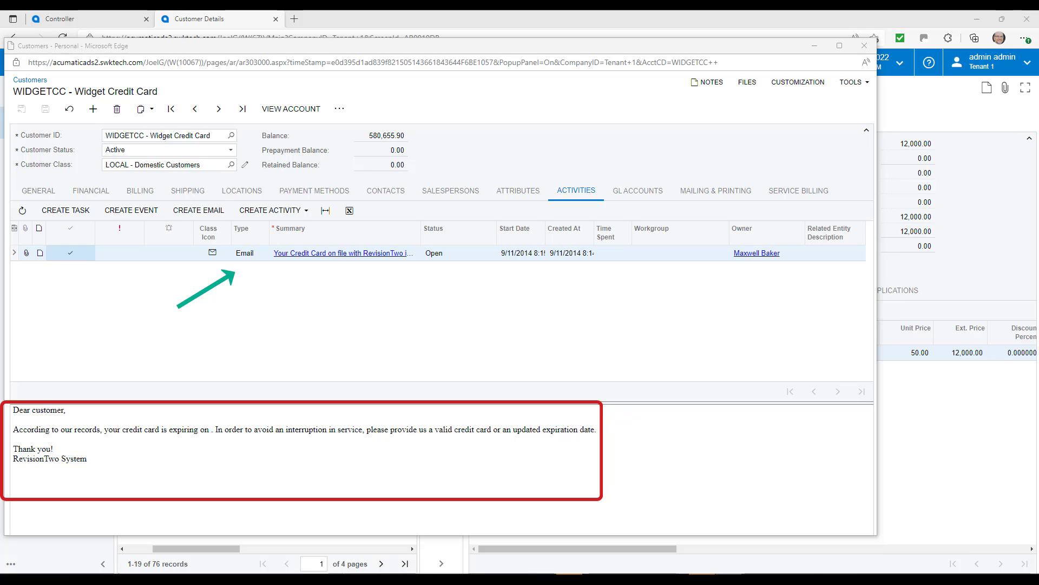
{"action": "left_click", "coordinate": [148, 191]}
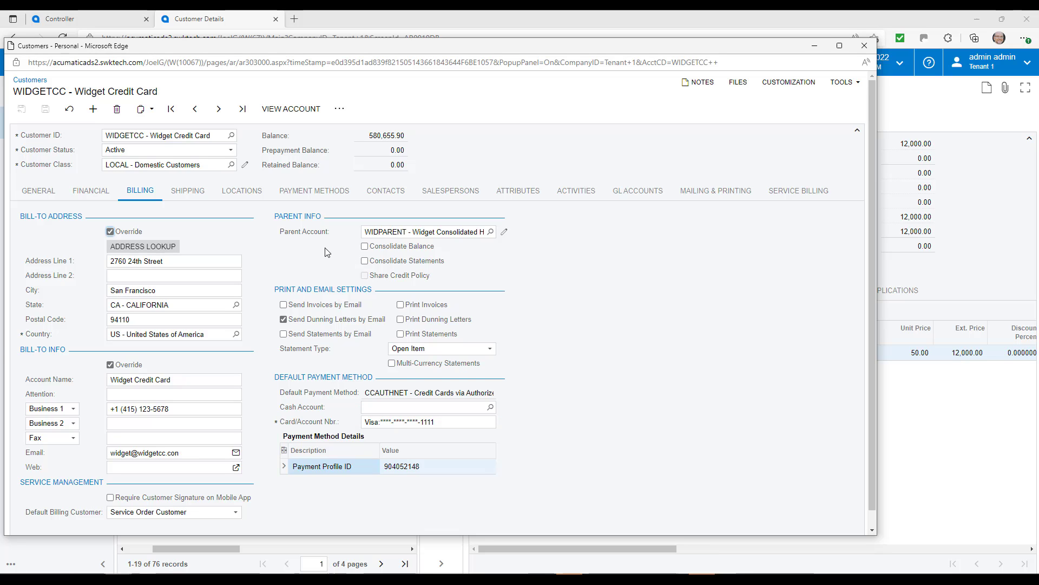
{"action": "left_click", "coordinate": [505, 232]}
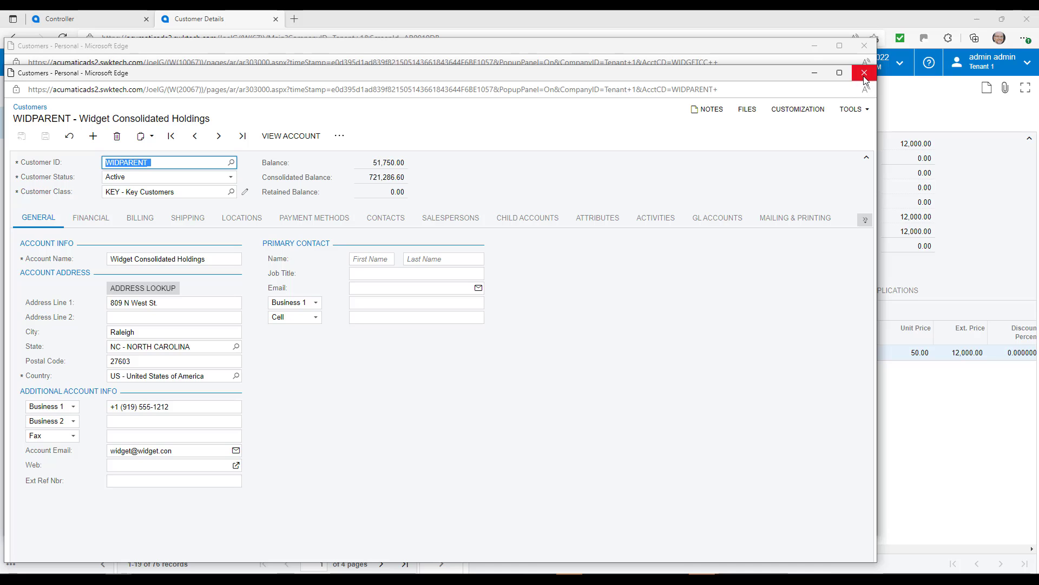
{"action": "left_click", "coordinate": [864, 73]}
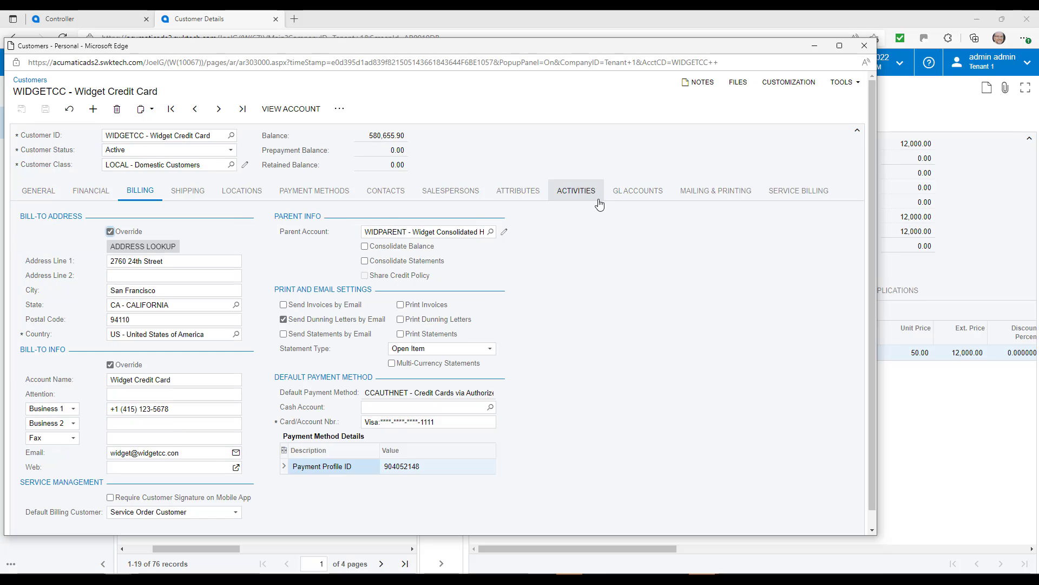
Create and save a customer task "Please get updated Credit Card and clear account balance" with account review instructions, due 4/8/2022.
{"action": "left_click", "coordinate": [580, 196]}
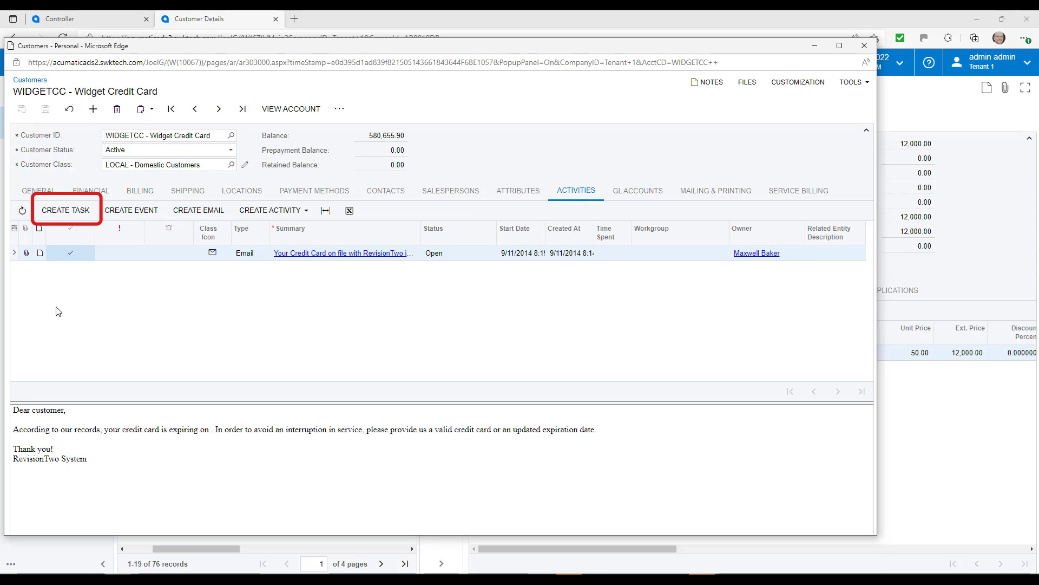
{"action": "left_click", "coordinate": [65, 210]}
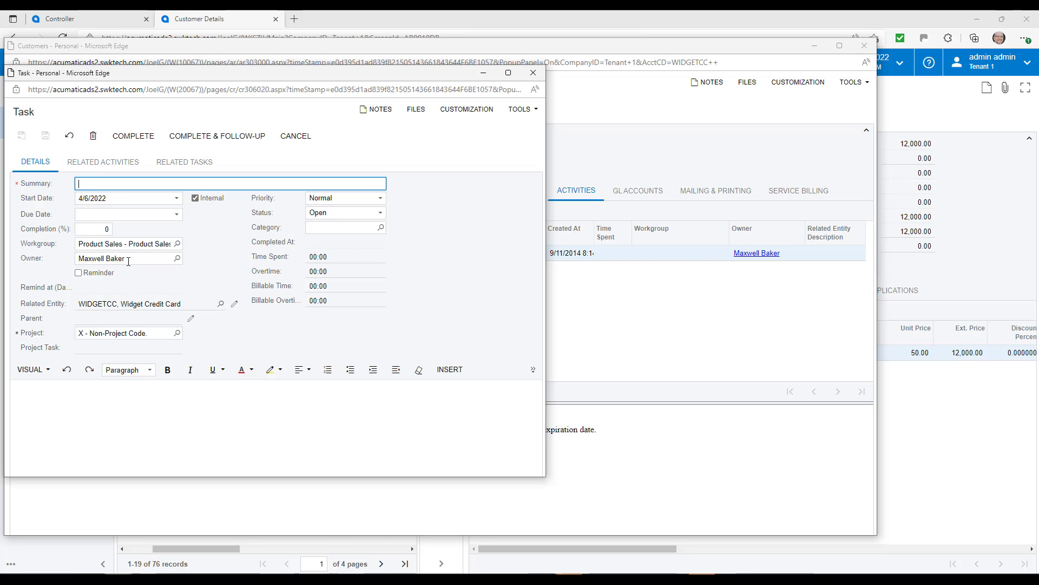
{"action": "left_click", "coordinate": [177, 259]}
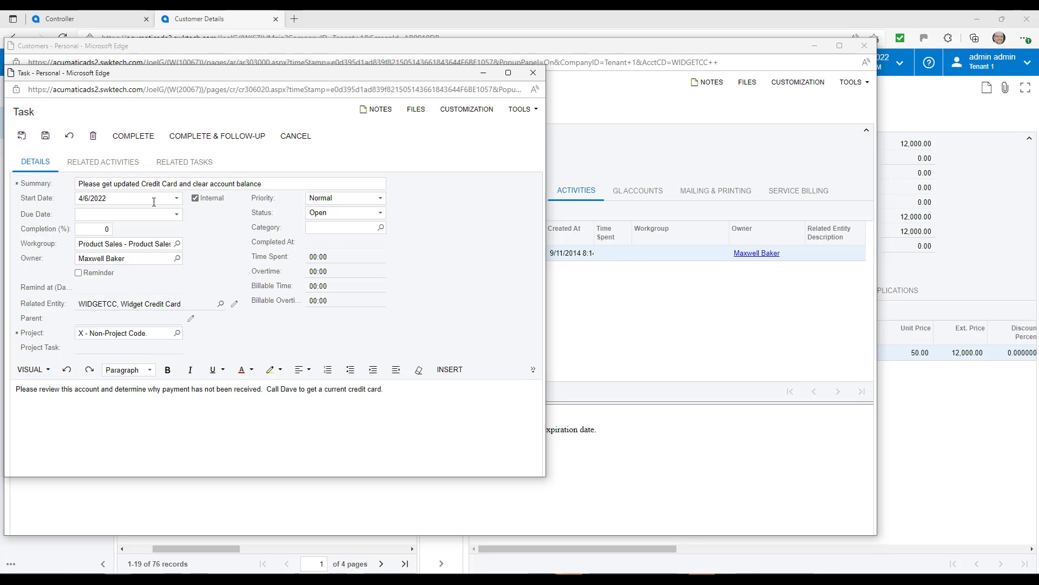
{"action": "left_click", "coordinate": [177, 215]}
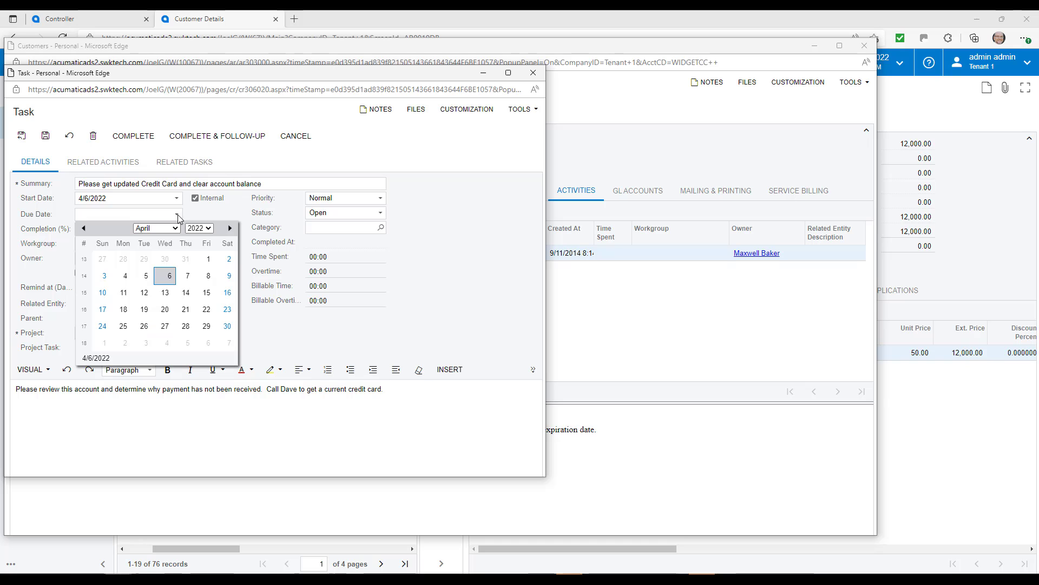
{"action": "left_click", "coordinate": [209, 275]}
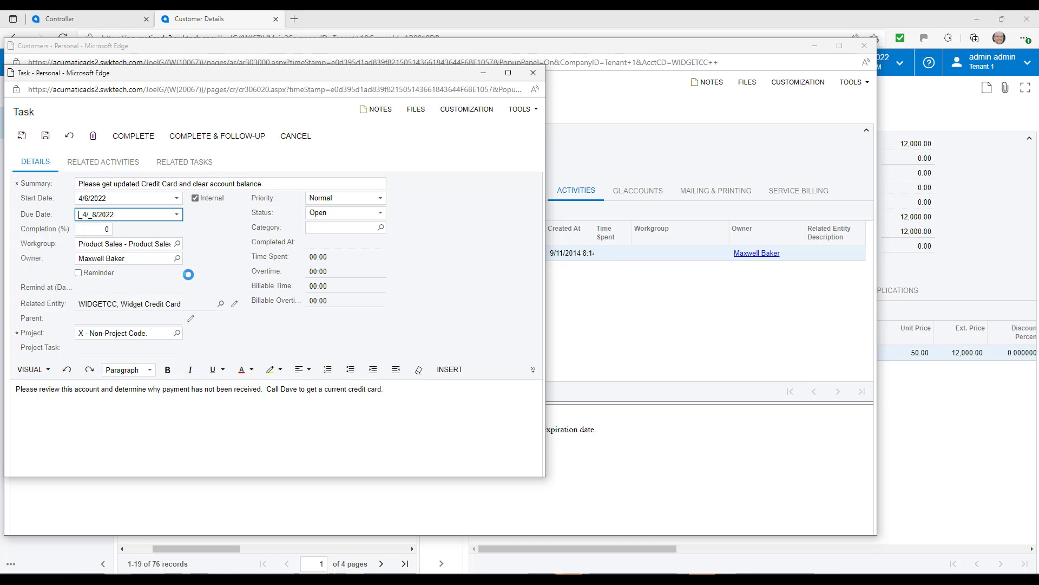
{"action": "left_click", "coordinate": [22, 136]}
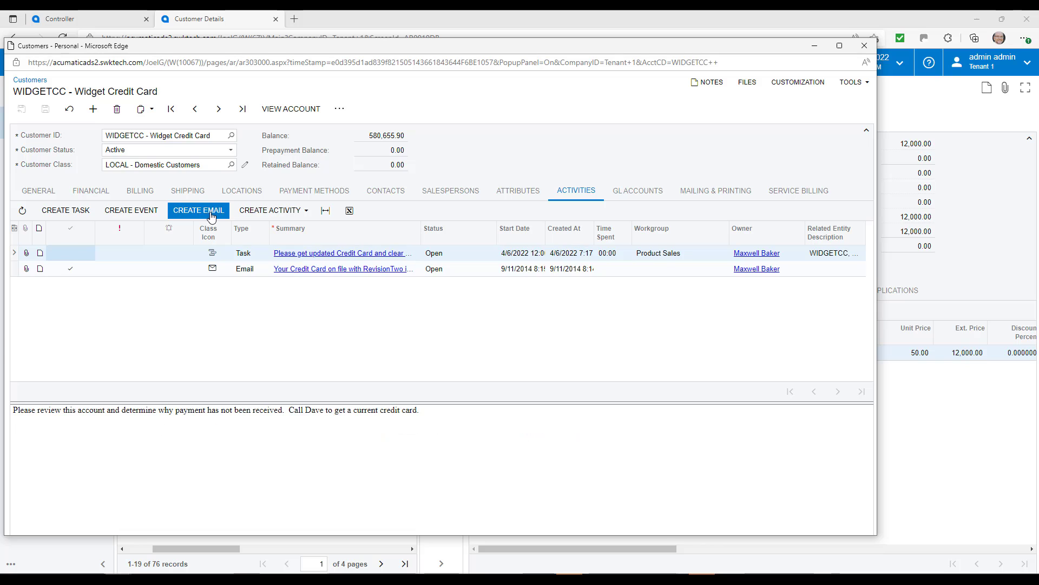
Set the Widget Credit Card customer's status to Credit Hold and save the record.
{"action": "left_click", "coordinate": [231, 151]}
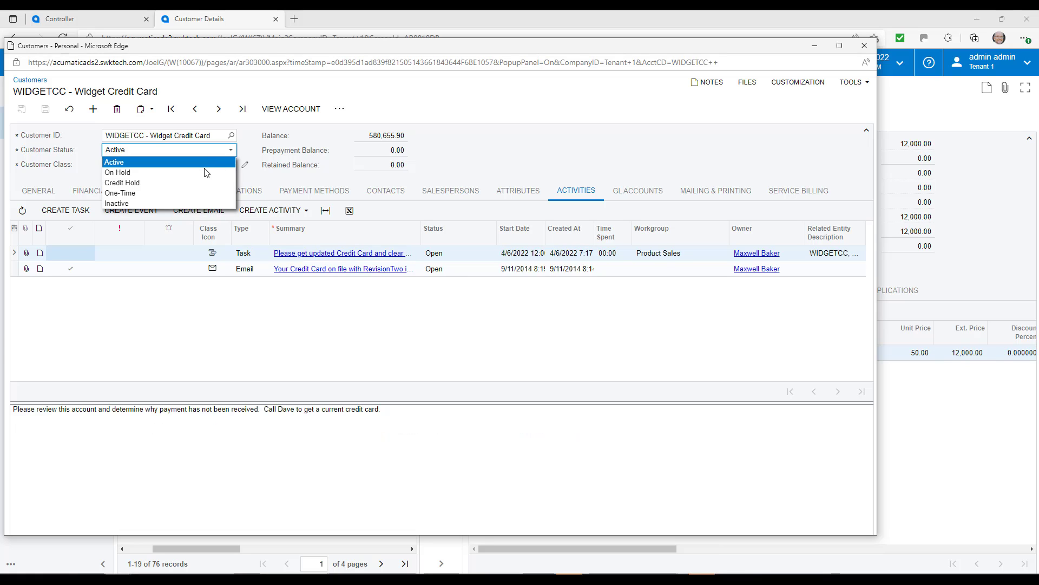
{"action": "left_click", "coordinate": [191, 181]}
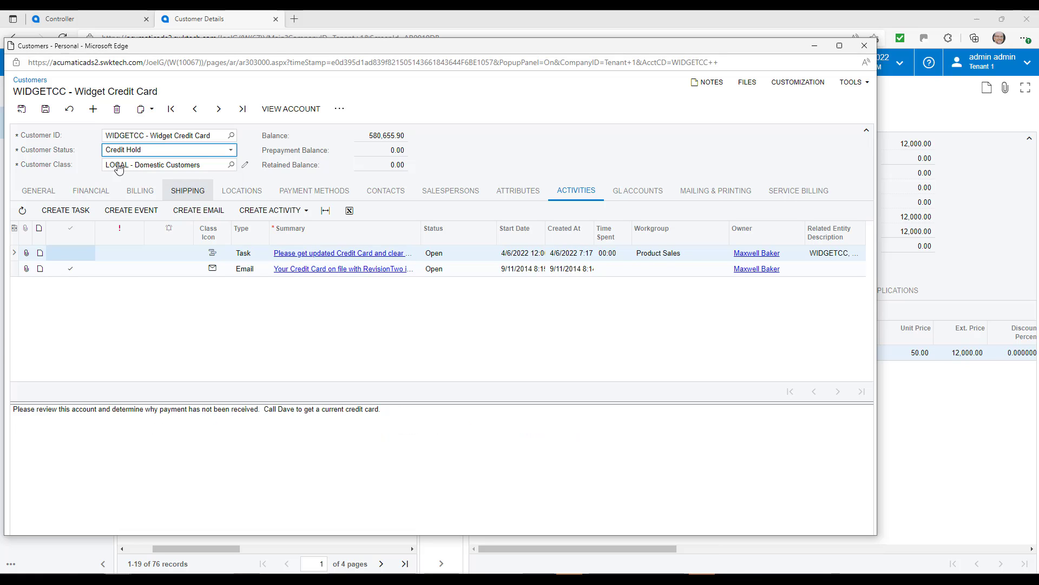
{"action": "left_click", "coordinate": [46, 110]}
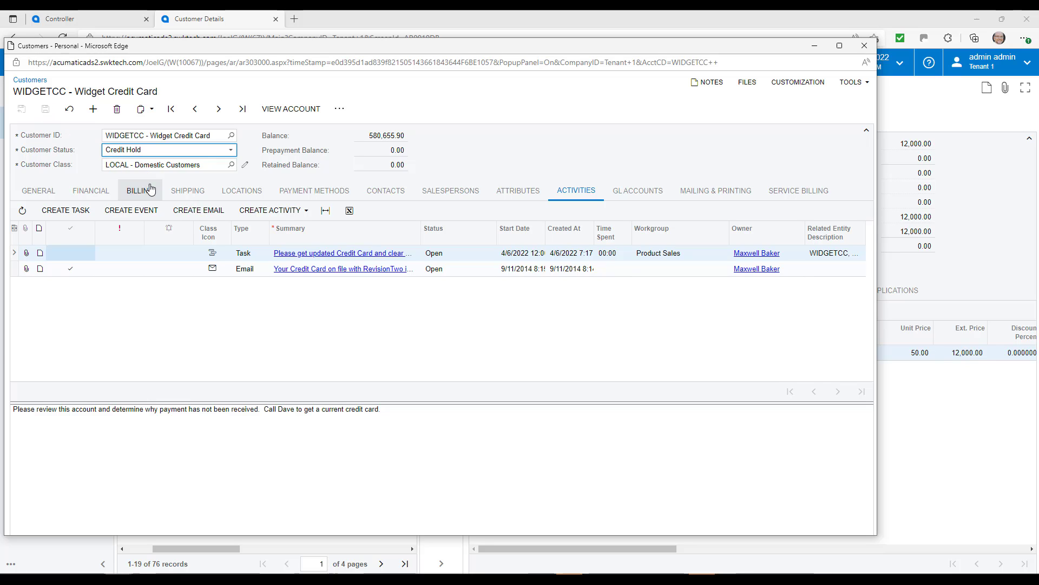
Add a note activity "Placed Customer on Credit Hold - Past Due - Need New Credit Card", save it and close the customer record.
{"action": "left_click", "coordinate": [306, 211]}
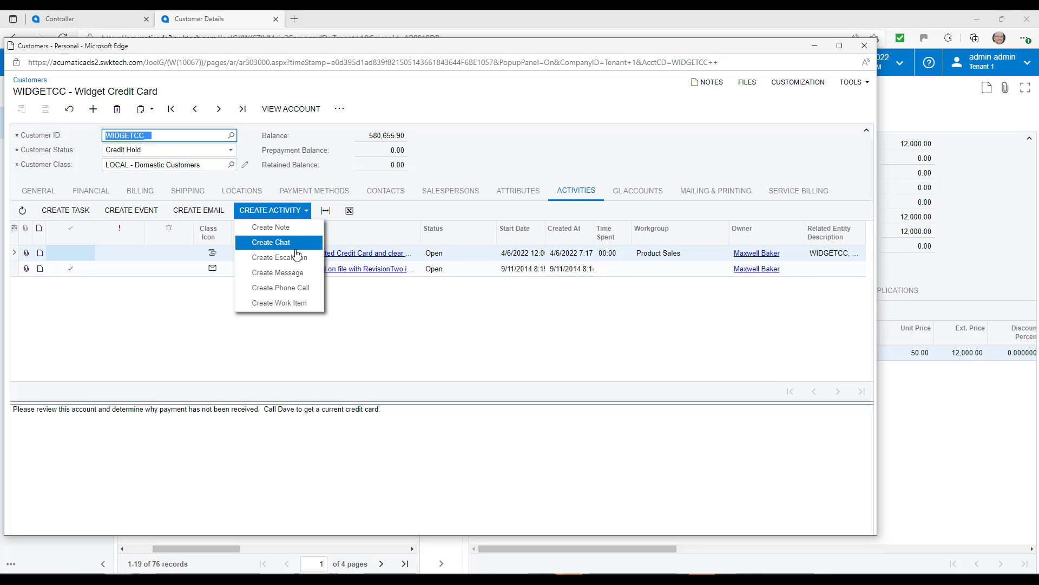
{"action": "left_click", "coordinate": [300, 231]}
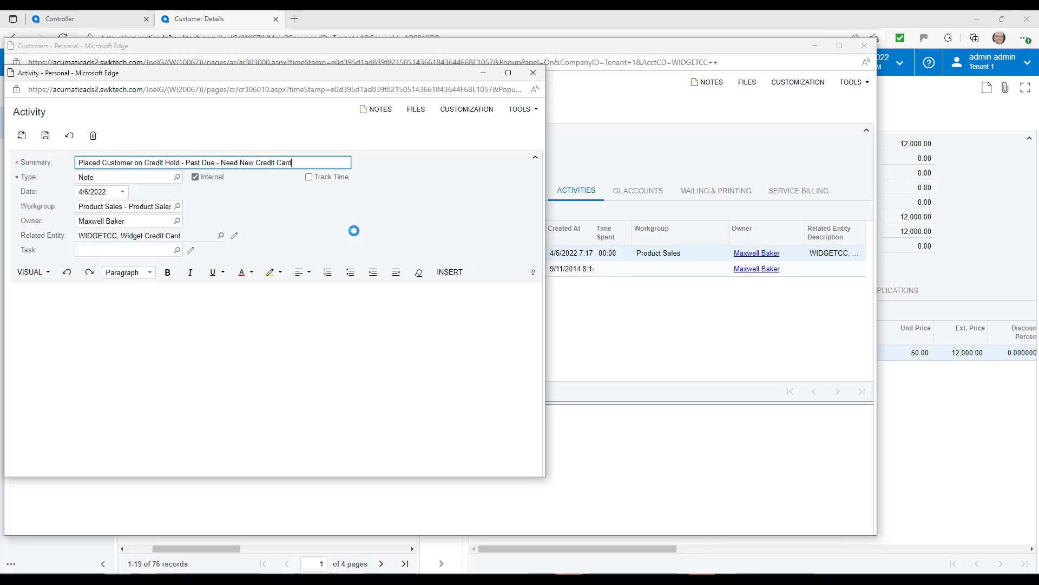
{"action": "left_click", "coordinate": [21, 135]}
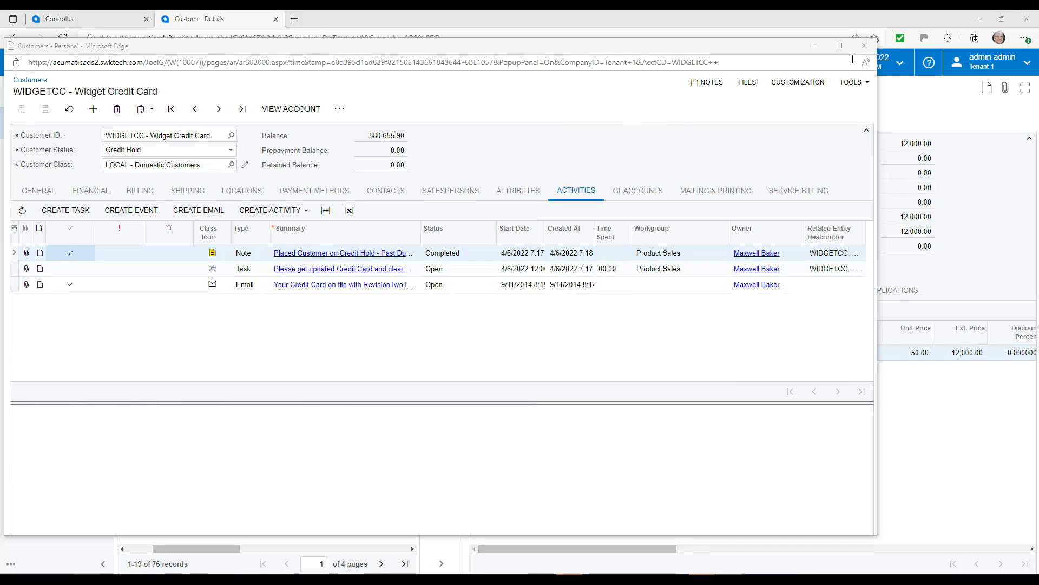
{"action": "left_click", "coordinate": [865, 46]}
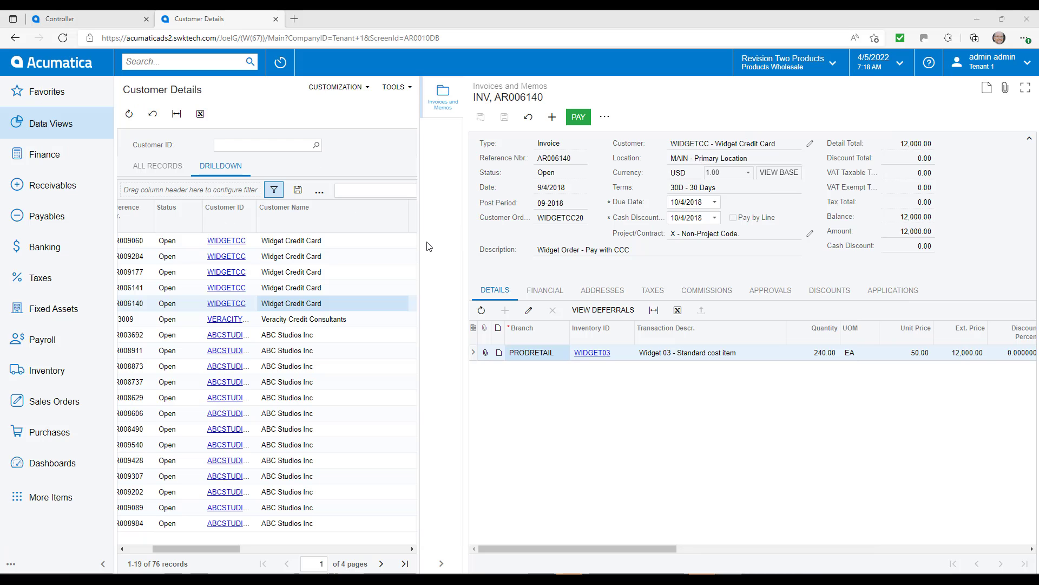
Drill down from the Controller dashboard's AP Overdue figure and sort the vendor summary descending by Overdue and Due in <60 Days.
{"action": "left_click", "coordinate": [60, 19]}
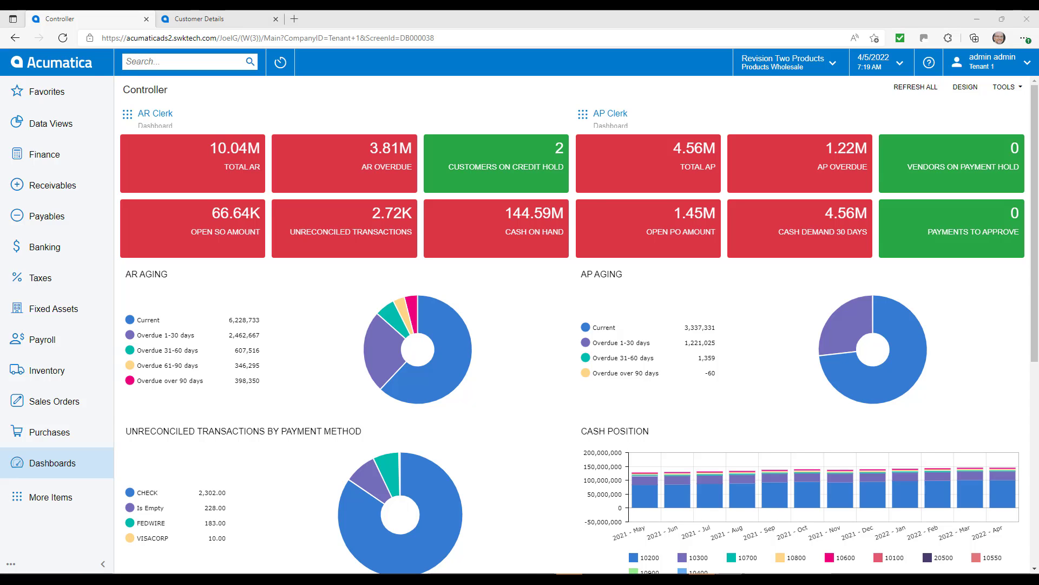
{"action": "left_click", "coordinate": [807, 170]}
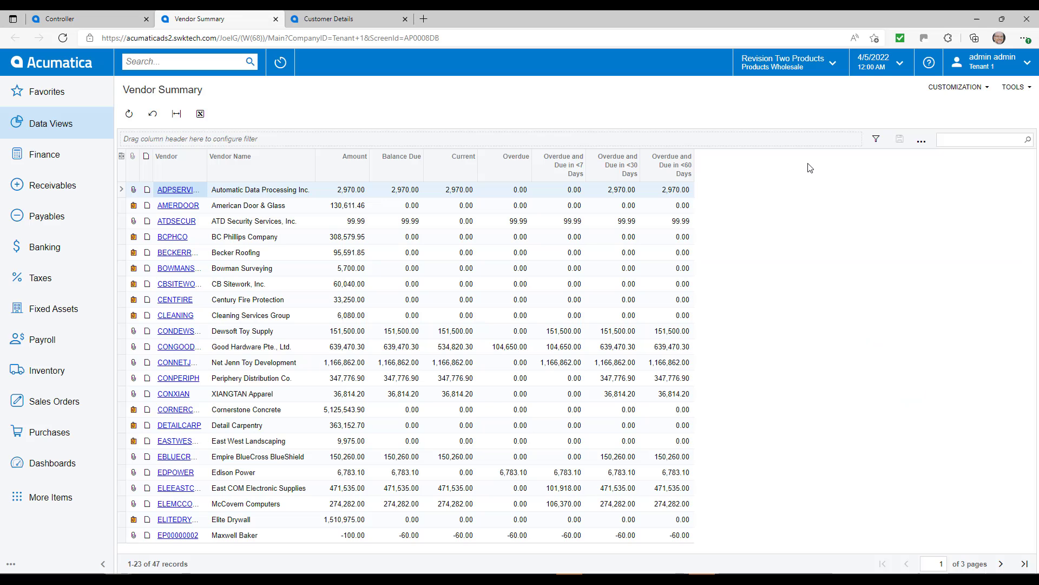
{"action": "left_click", "coordinate": [673, 169]}
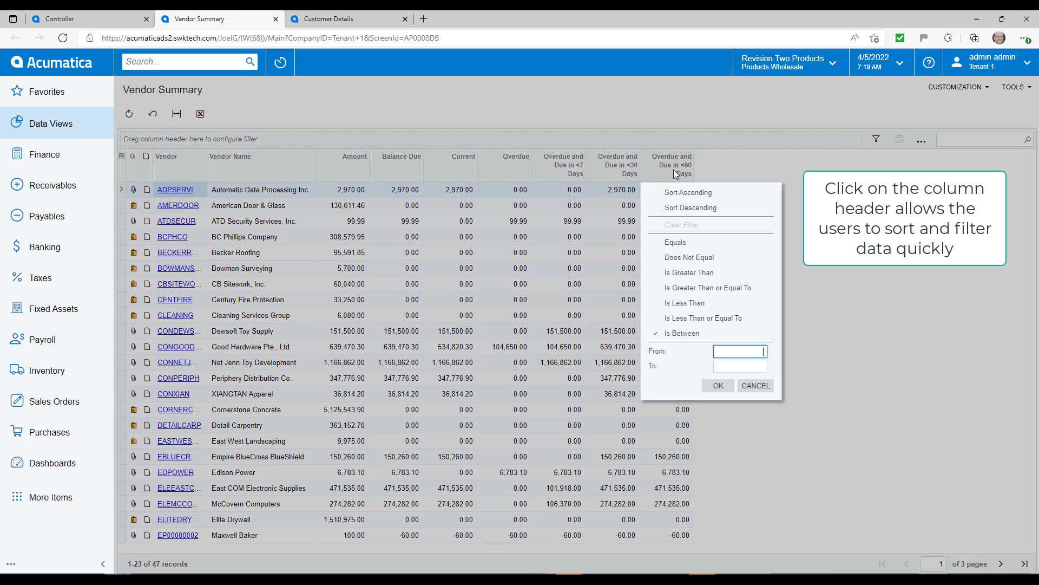
{"action": "left_click", "coordinate": [683, 211]}
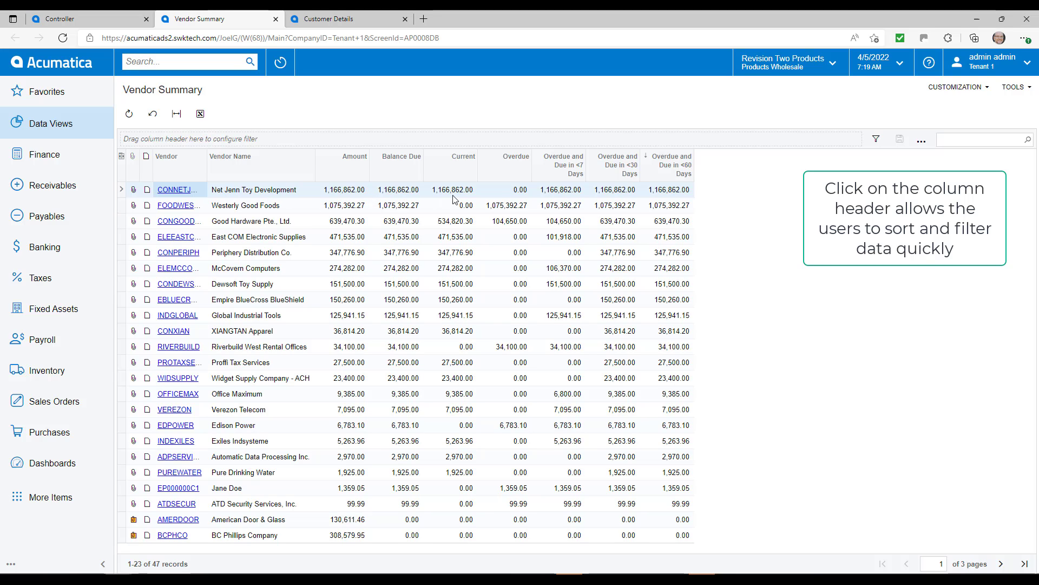
Open the vendor details for Net Jenn Toy Development and show its first bill in Bills and Adjustments alongside.
{"action": "left_click", "coordinate": [177, 191]}
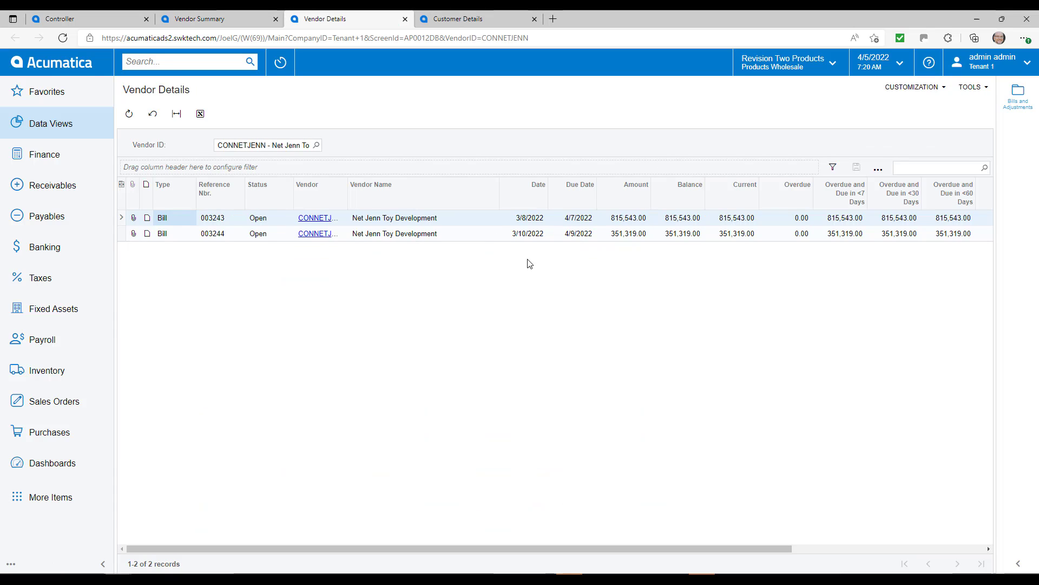
{"action": "left_click", "coordinate": [1022, 105]}
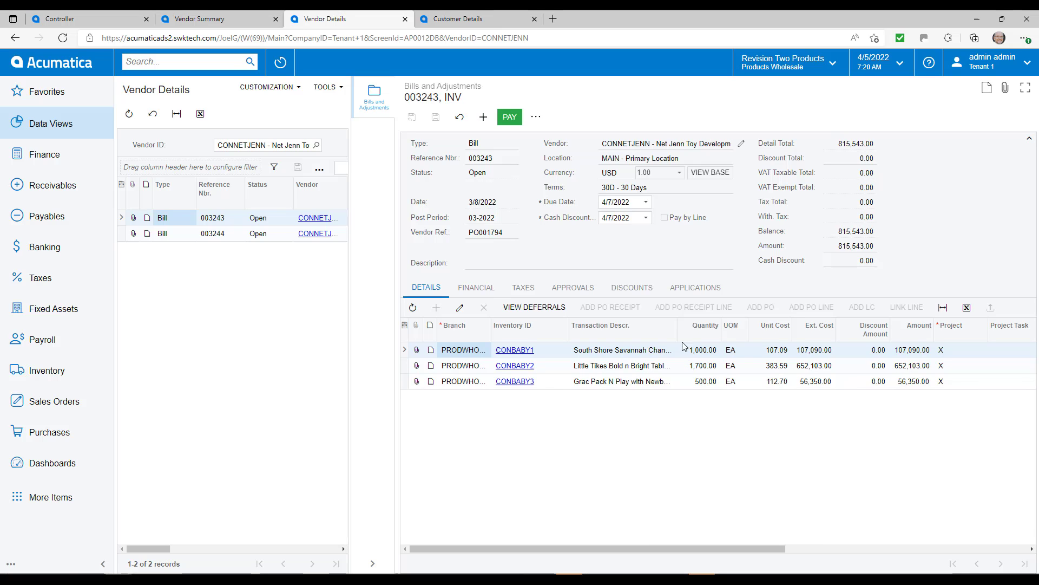
Open the purchase order linked to the bill's first line and read its "Product Damaged" activity note.
{"action": "left_click_drag", "start_coordinate": [677, 328], "coordinate": [723, 328]}
{"action": "left_click_drag", "start_coordinate": [661, 549], "coordinate": [796, 545]}
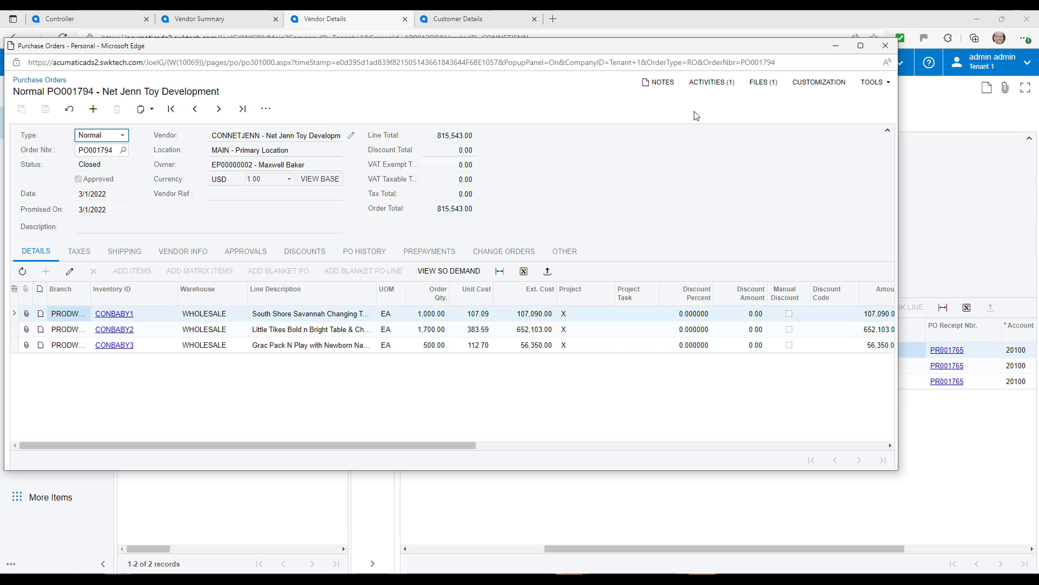
{"action": "left_click", "coordinate": [711, 82]}
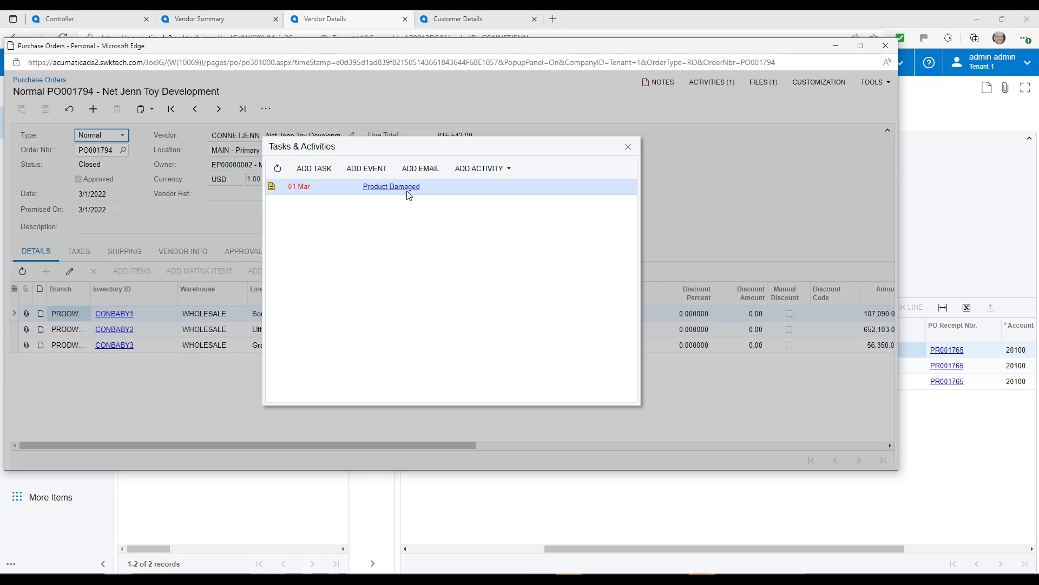
{"action": "left_click", "coordinate": [406, 191]}
{"action": "left_click", "coordinate": [406, 191]}
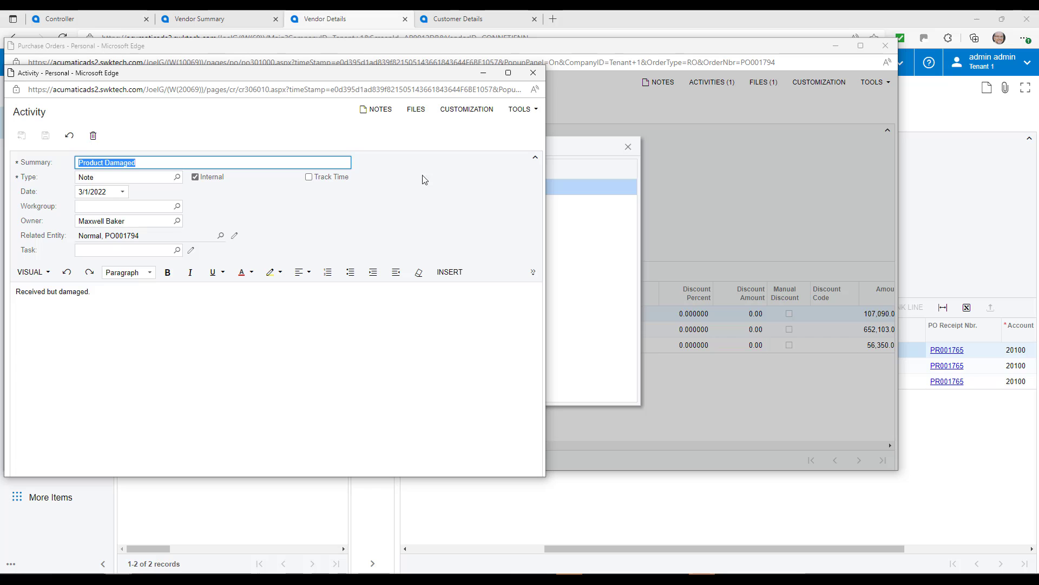
{"action": "left_click", "coordinate": [531, 74]}
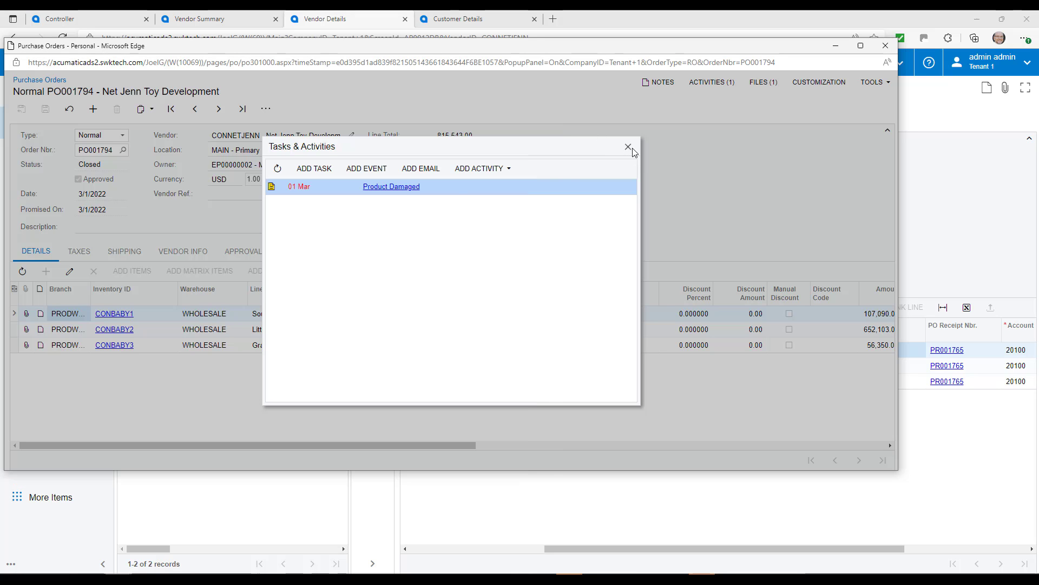
{"action": "left_click", "coordinate": [628, 147]}
View the file attached to the purchase order, then return to the vendor's first bill.
{"action": "left_click", "coordinate": [763, 82]}
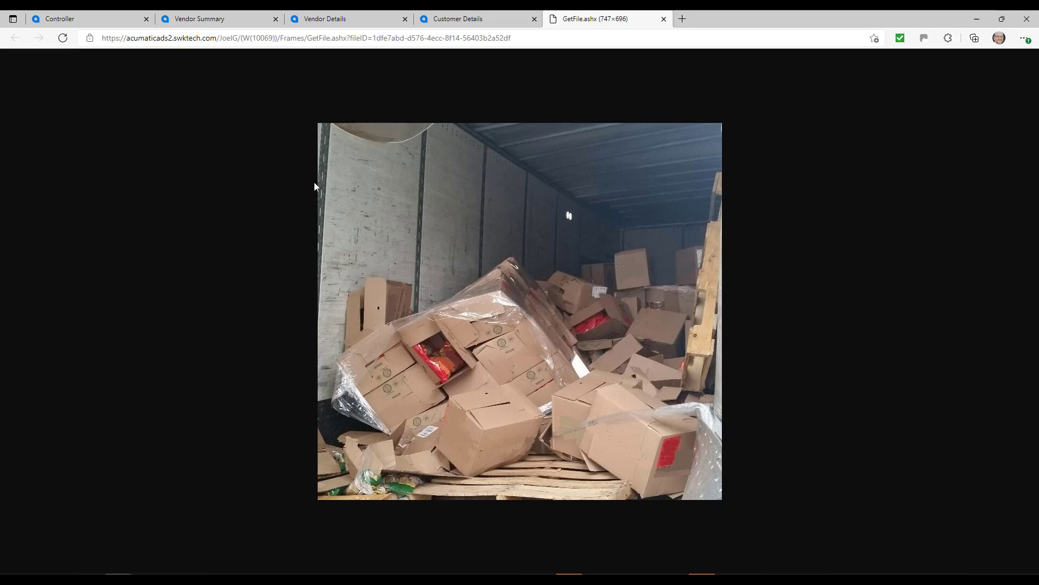
{"action": "left_click", "coordinate": [664, 19]}
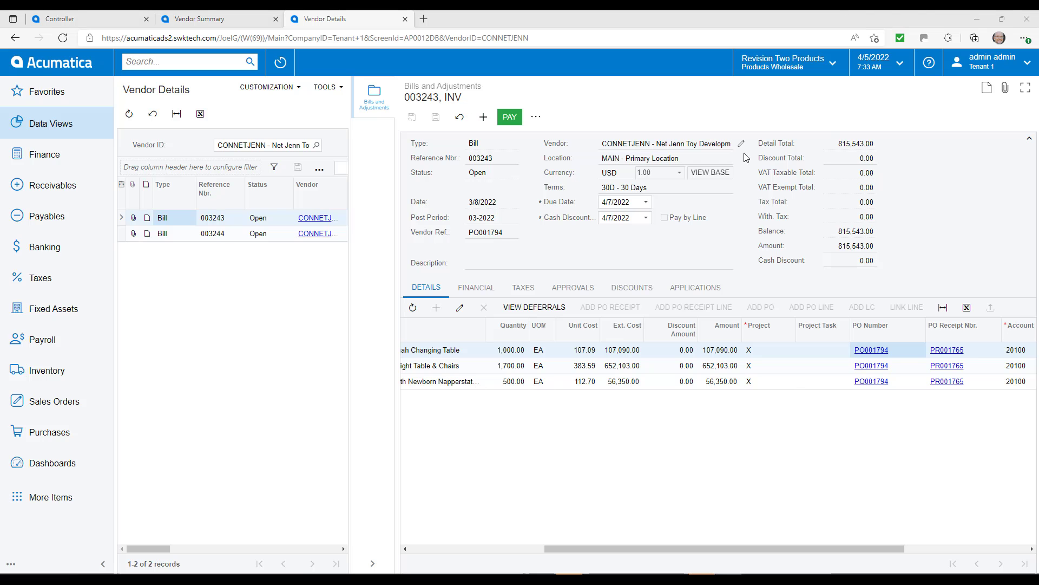
Create a vendor task "Please contact the Vendor to arrange for a credit on damaged equipment." due 4/8/2022 and save it.
{"action": "left_click", "coordinate": [741, 144]}
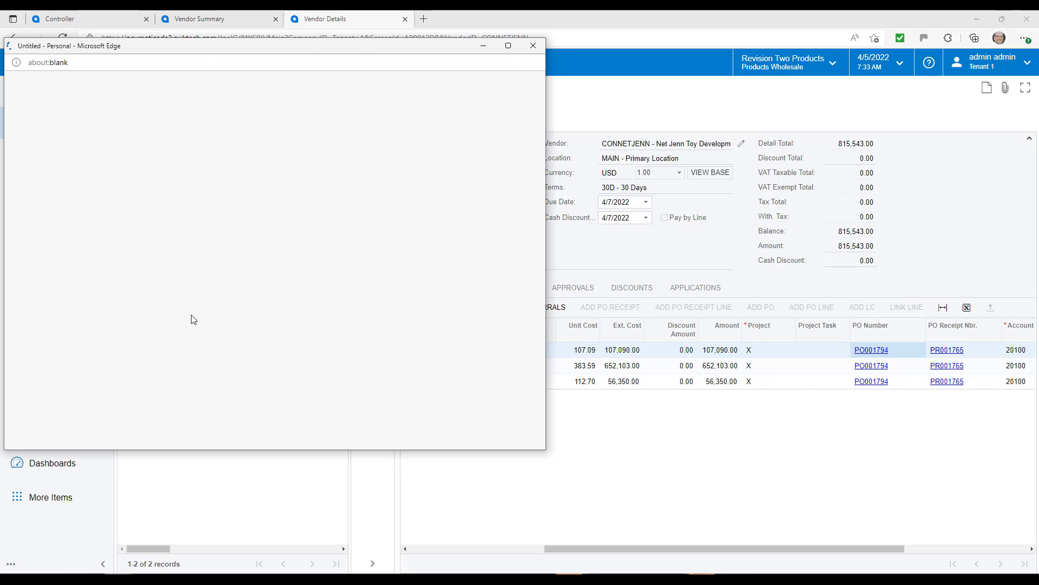
{"action": "left_click", "coordinate": [471, 190]}
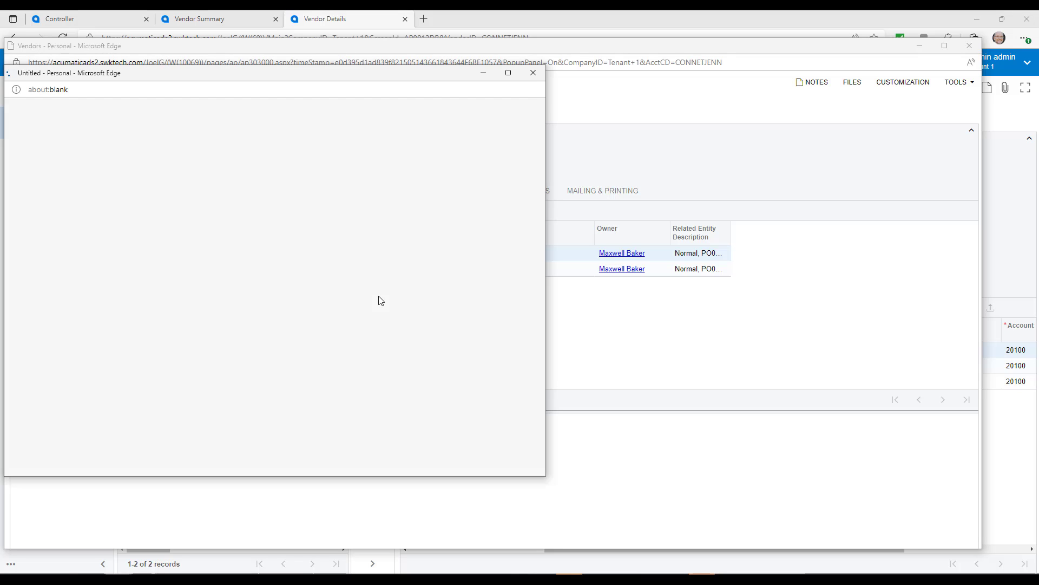
{"action": "left_click", "coordinate": [177, 186]}
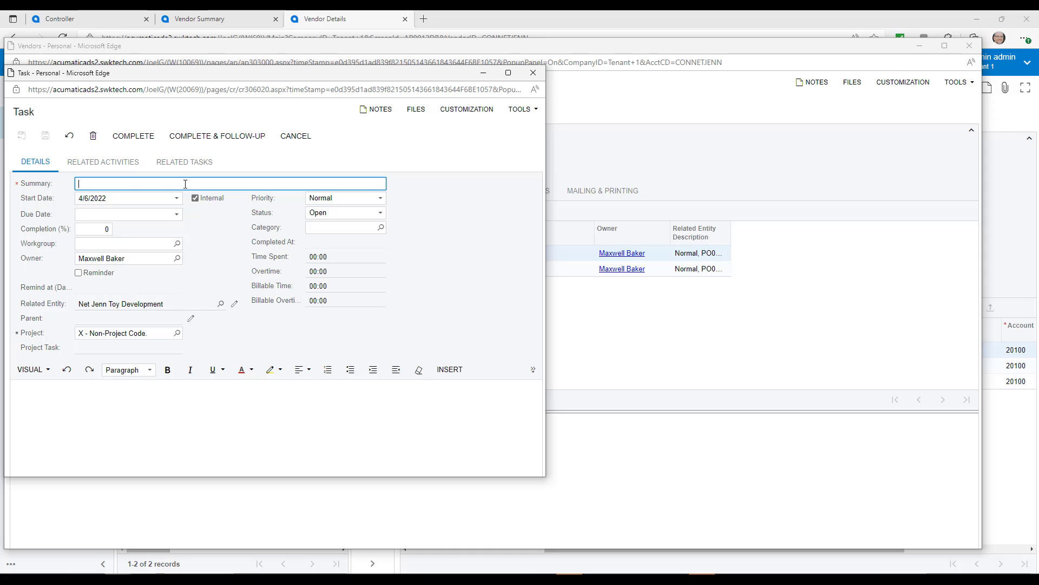
{"action": "type", "text": "Please contact the Vendor to arrange for a credit on damaged equipment."}
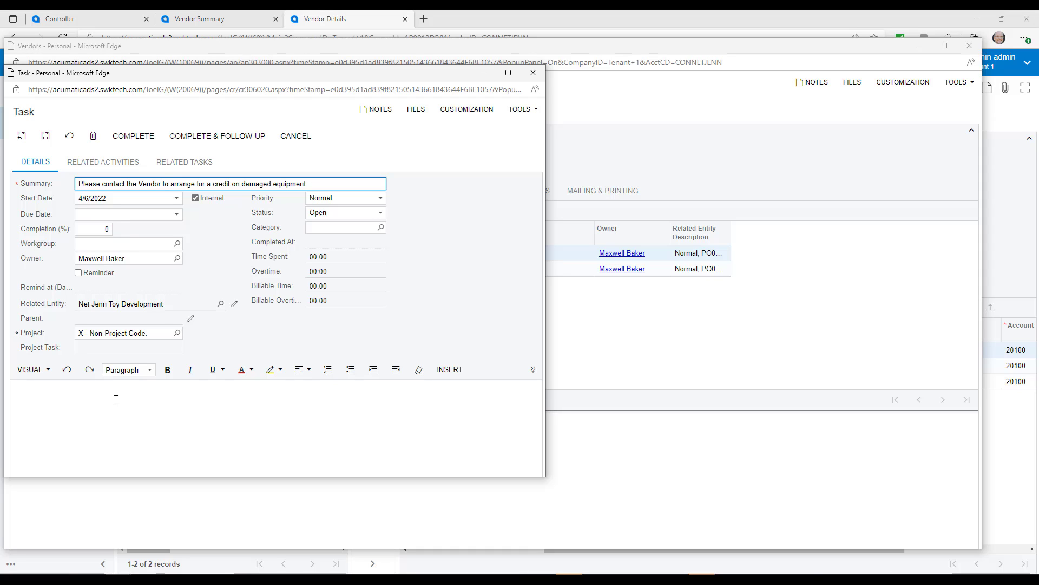
{"action": "left_click", "coordinate": [179, 215]}
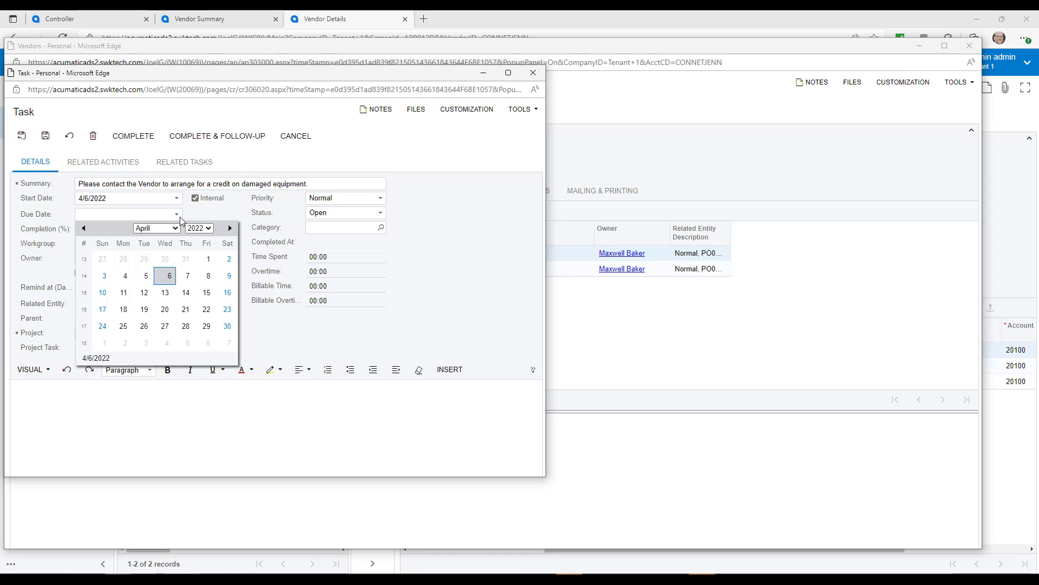
{"action": "left_click", "coordinate": [208, 276]}
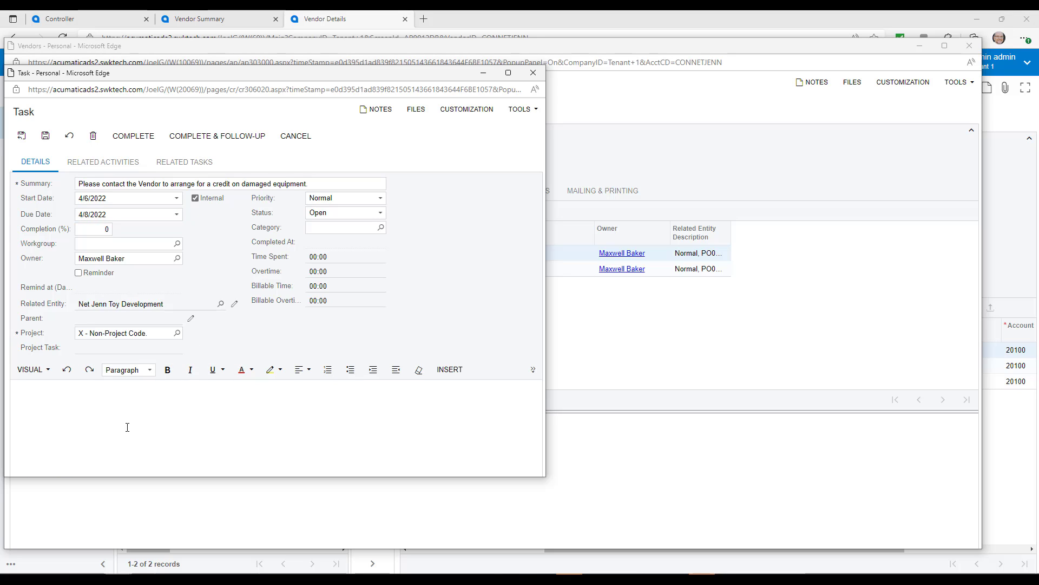
{"action": "left_click", "coordinate": [29, 139]}
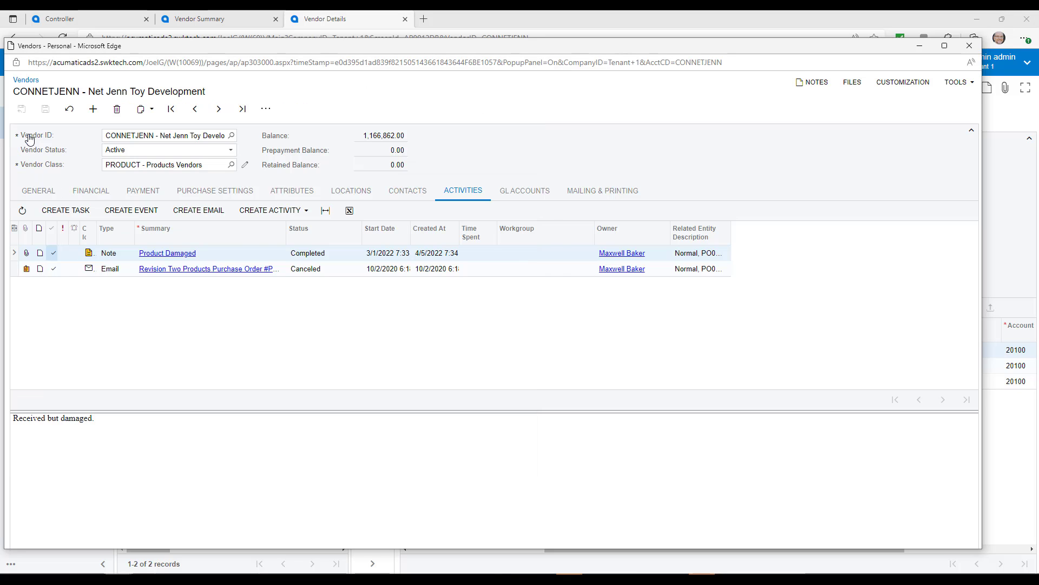
Create a task for the Chief Executive Officer, due 4/8/2022, about the credit memo requested from Net Jenn Toys for two AP bills, and save it.
{"action": "left_click", "coordinate": [74, 214]}
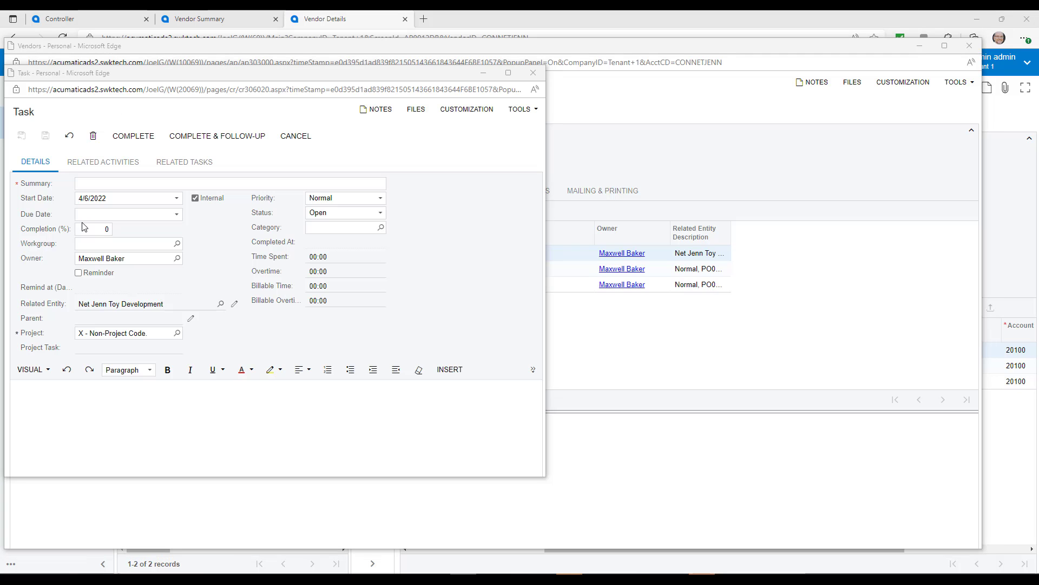
{"action": "left_click", "coordinate": [176, 215]}
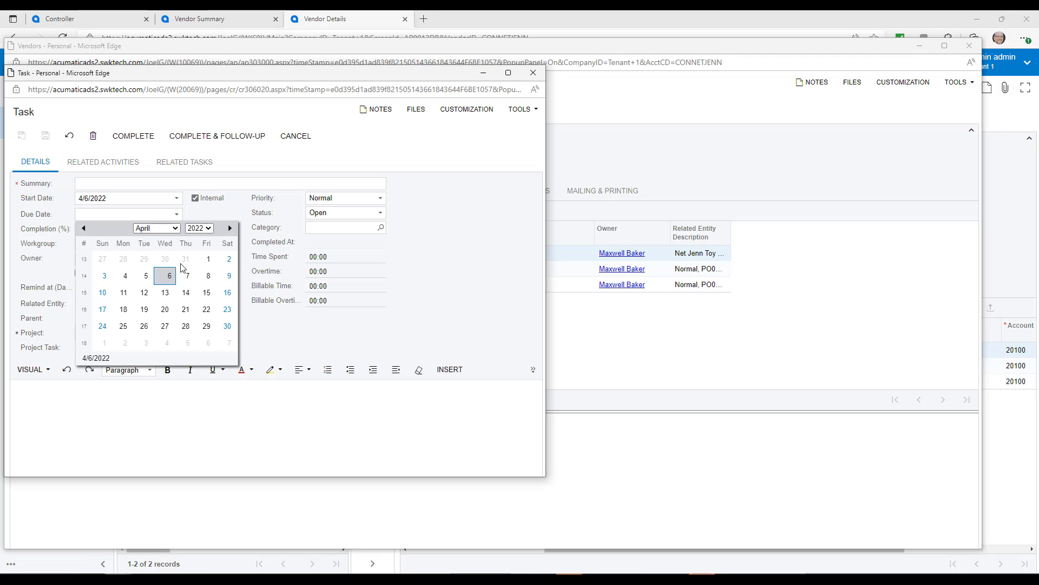
{"action": "left_click", "coordinate": [208, 275]}
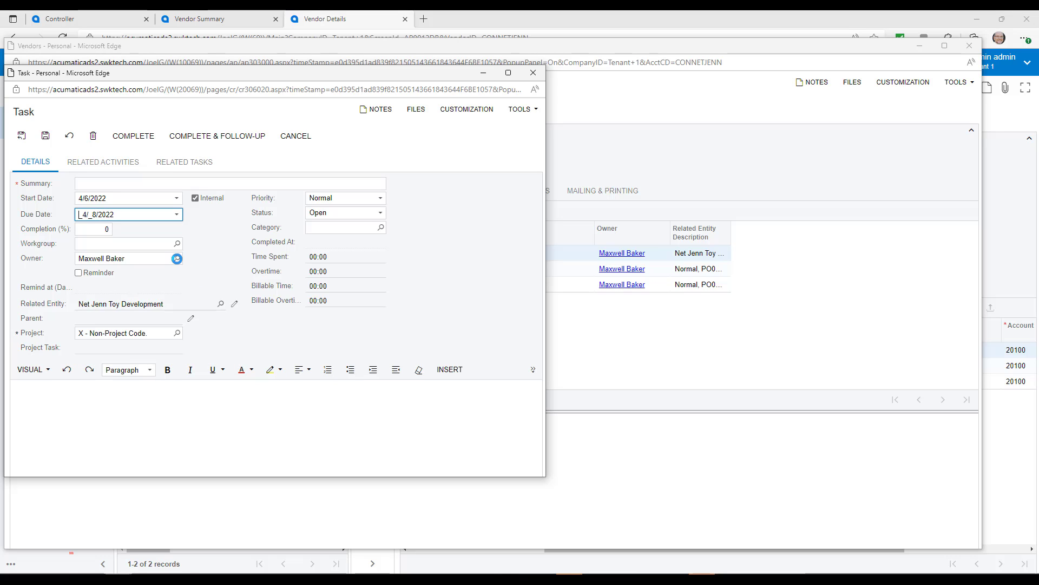
{"action": "left_click", "coordinate": [177, 259]}
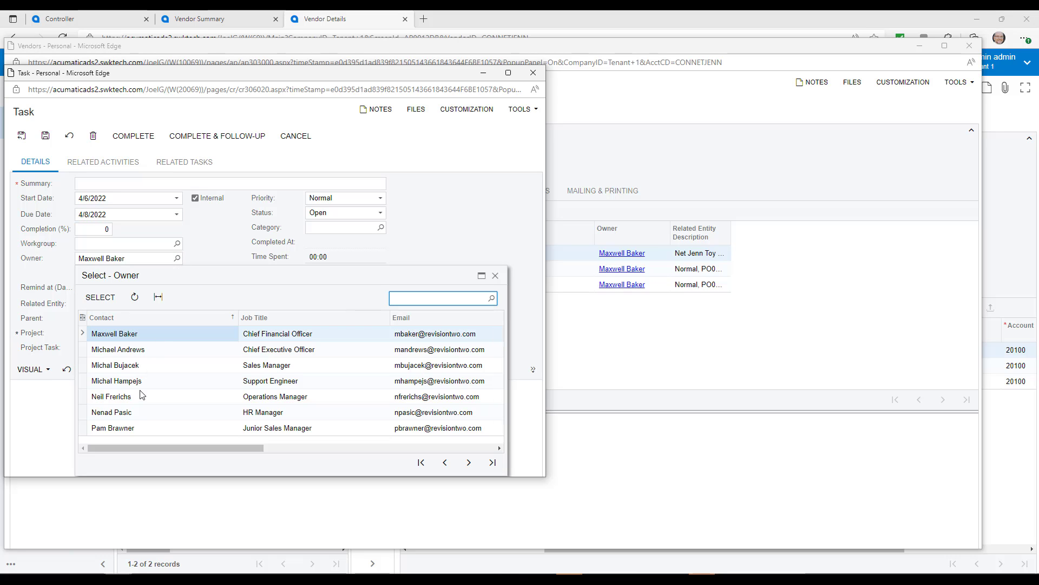
{"action": "double_click", "coordinate": [147, 352]}
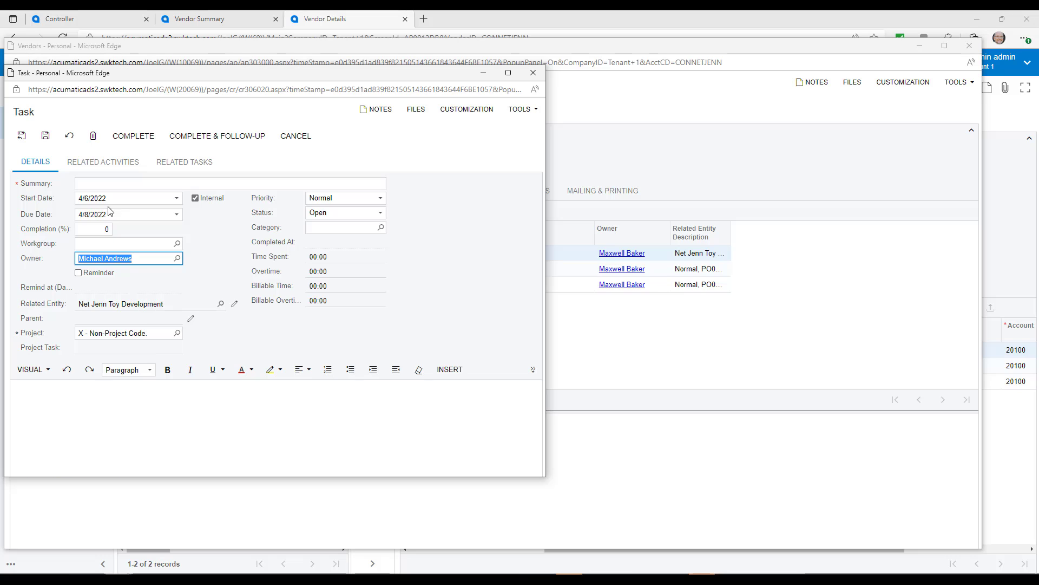
{"action": "left_click", "coordinate": [102, 184]}
{"action": "type", "text": "Max is requesting a credit memo from Net Jenn Toys.  For two AP Bills related to PO001794."}
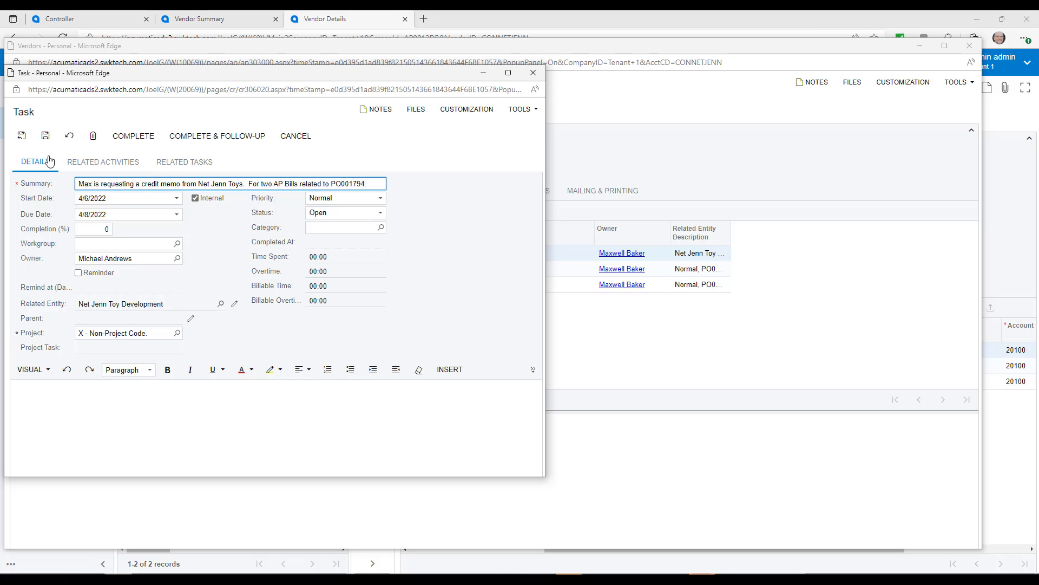
{"action": "left_click", "coordinate": [21, 136]}
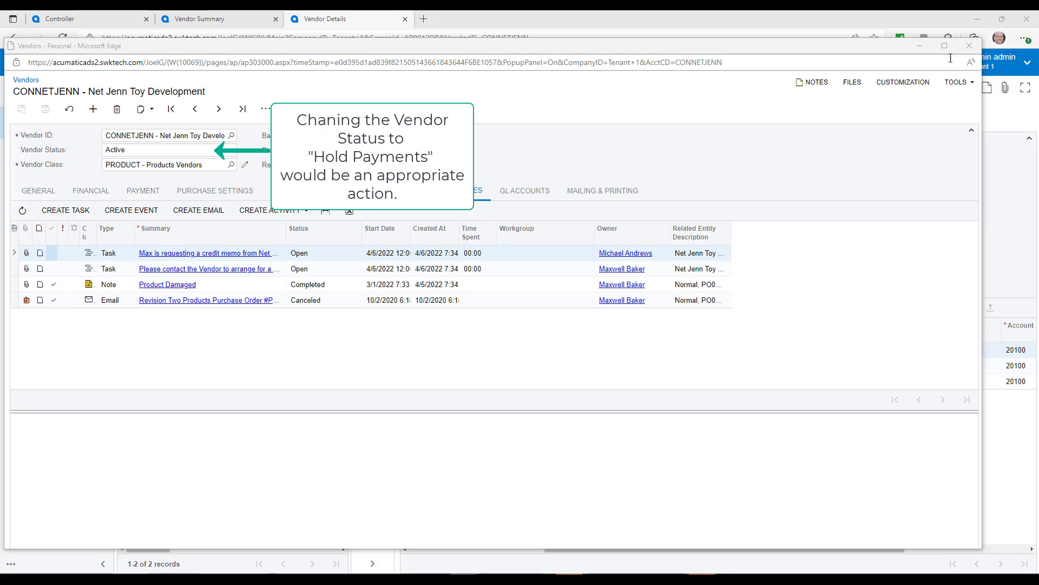
{"action": "left_click", "coordinate": [969, 46]}
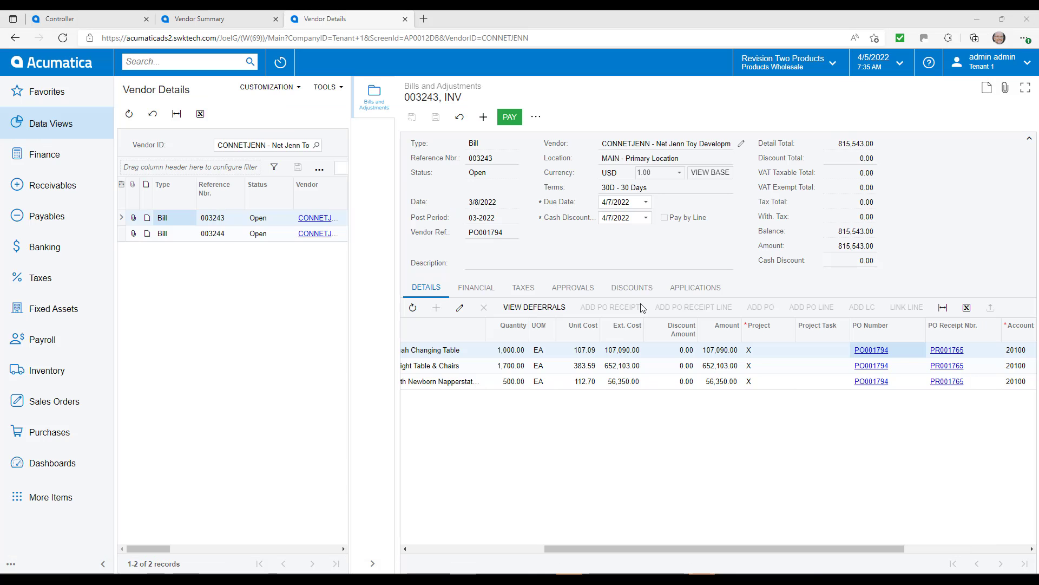
Set the due date of the first Net Jenn Toy Development bill to 12/31/2022 and save it.
{"action": "left_click", "coordinate": [646, 202]}
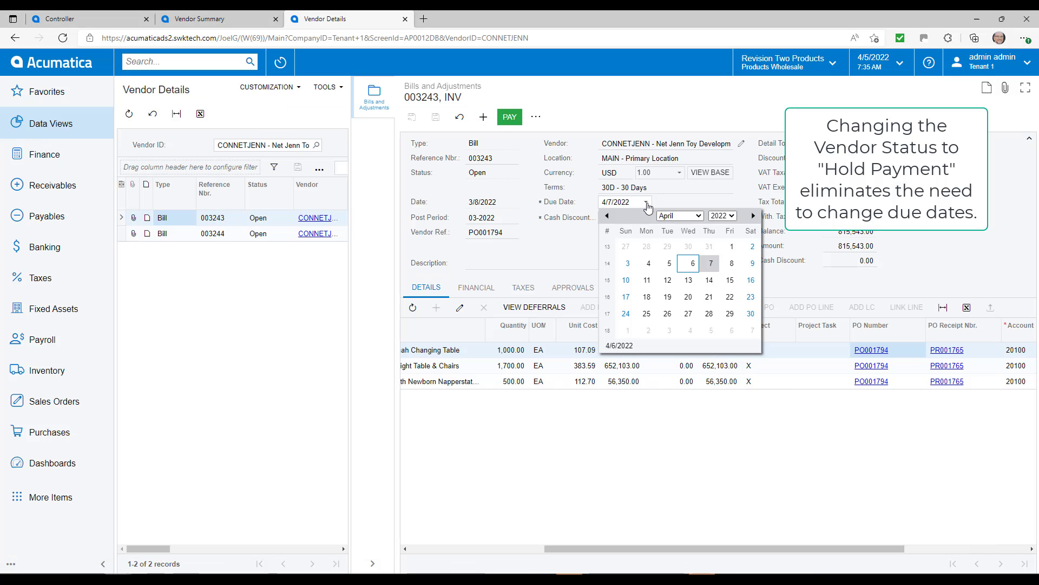
{"action": "left_click", "coordinate": [646, 203]}
{"action": "type", "text": "12/"}
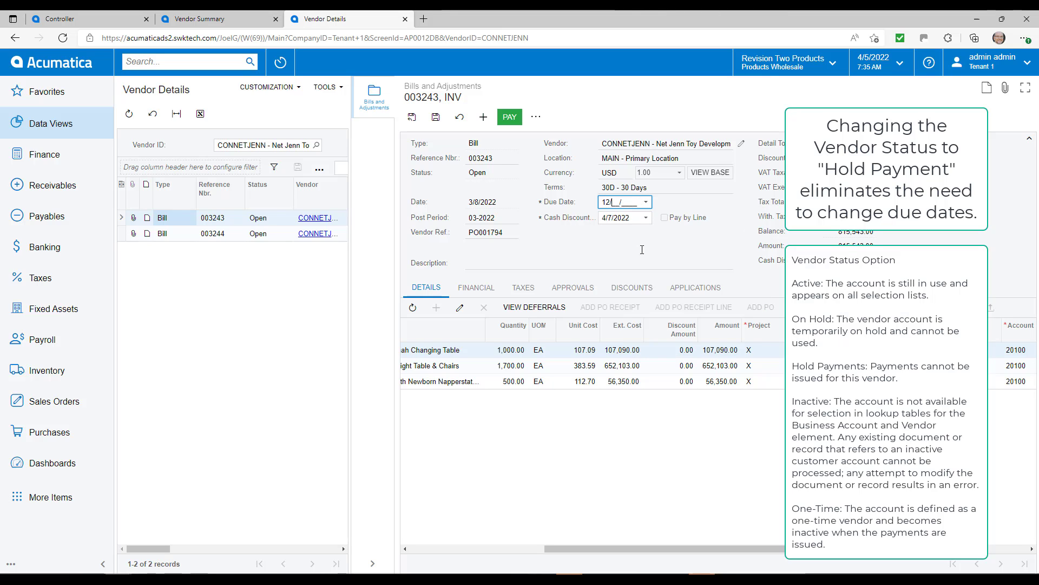
{"action": "type", "text": "31/2022"}
{"action": "key", "text": "Tab"}
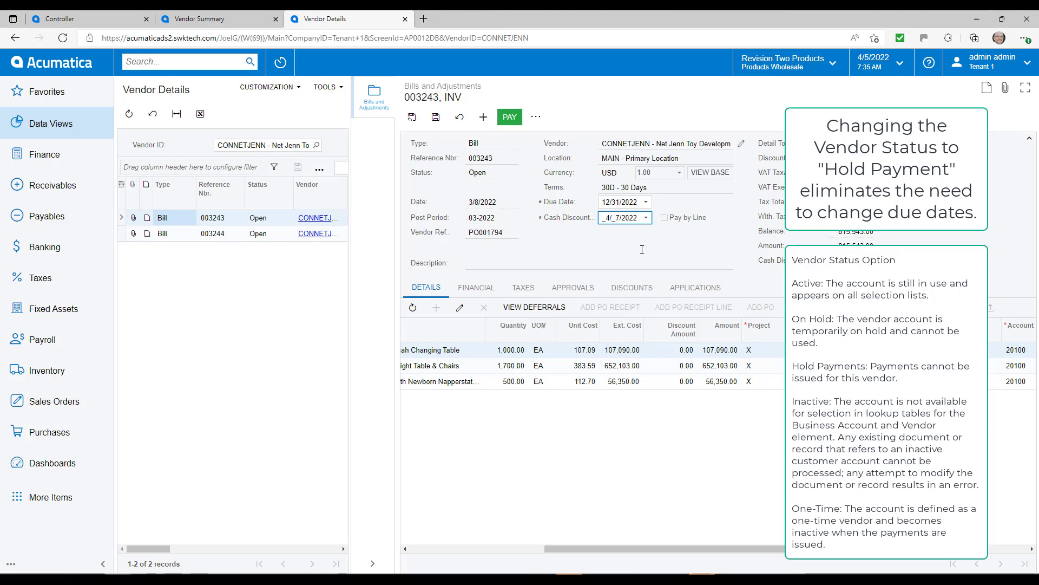
{"action": "key", "text": "shift+Tab"}
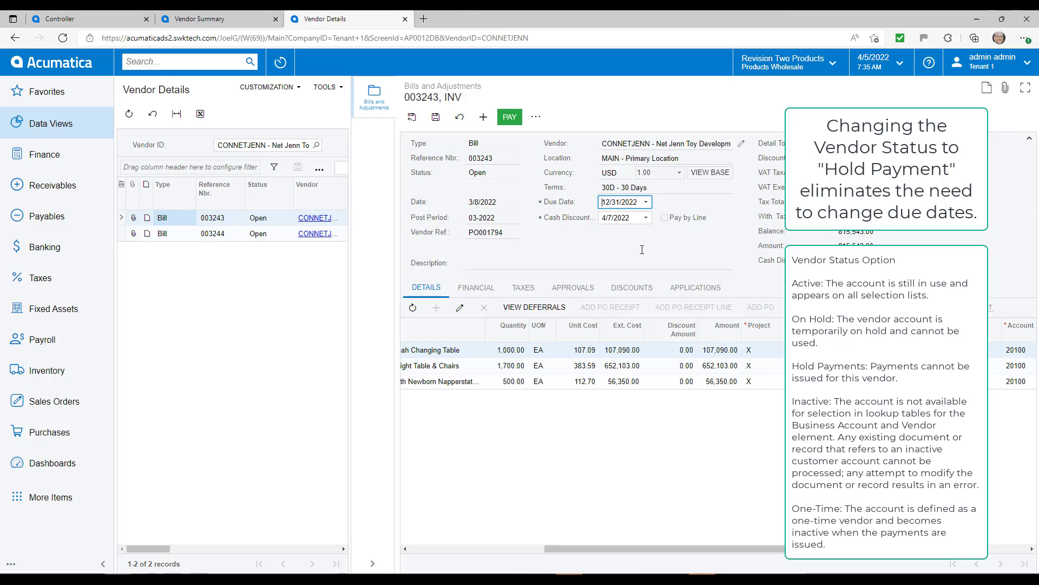
Show the vendor's second bill, set its due date to 12/31/2022 and save it.
{"action": "left_click", "coordinate": [260, 235]}
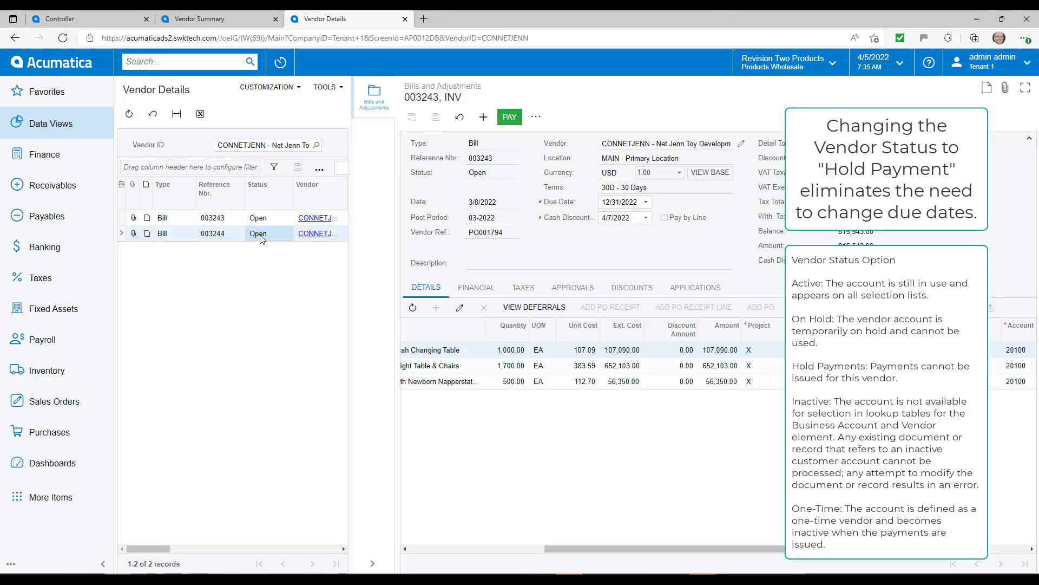
{"action": "left_click", "coordinate": [602, 199]}
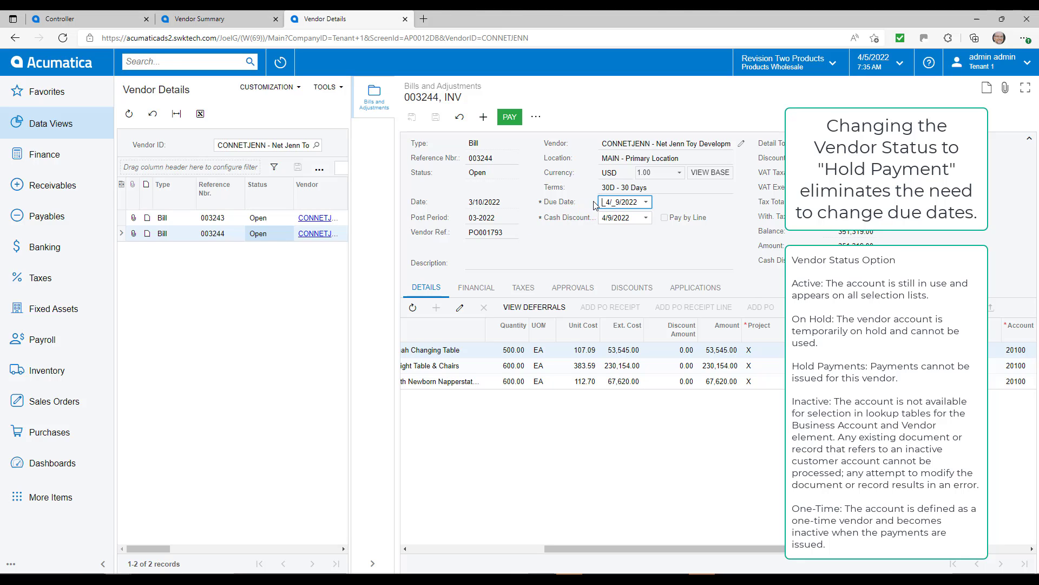
{"action": "type", "text": "12312022"}
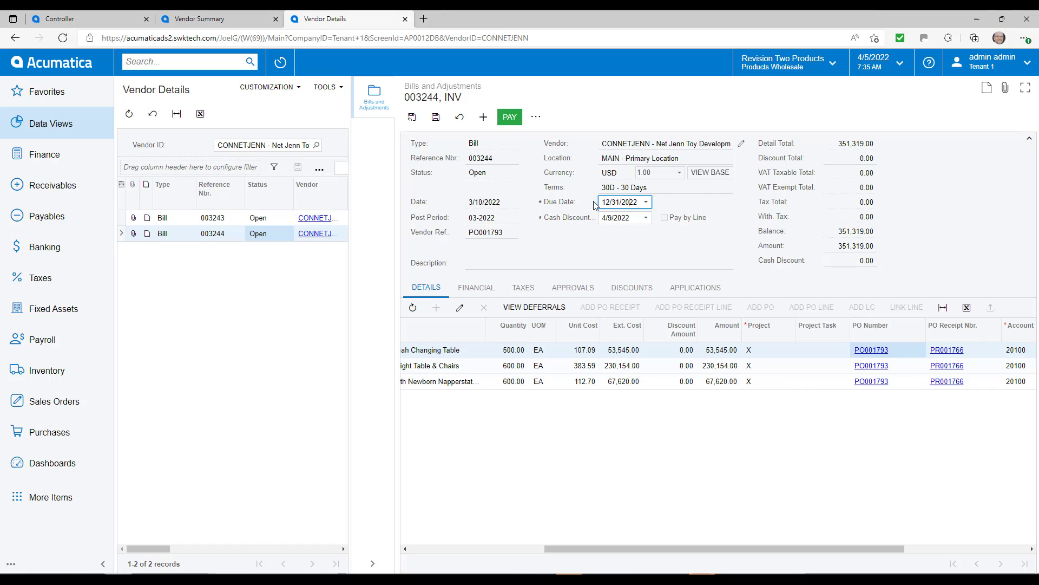
{"action": "key", "text": "Tab"}
{"action": "left_click", "coordinate": [436, 117]}
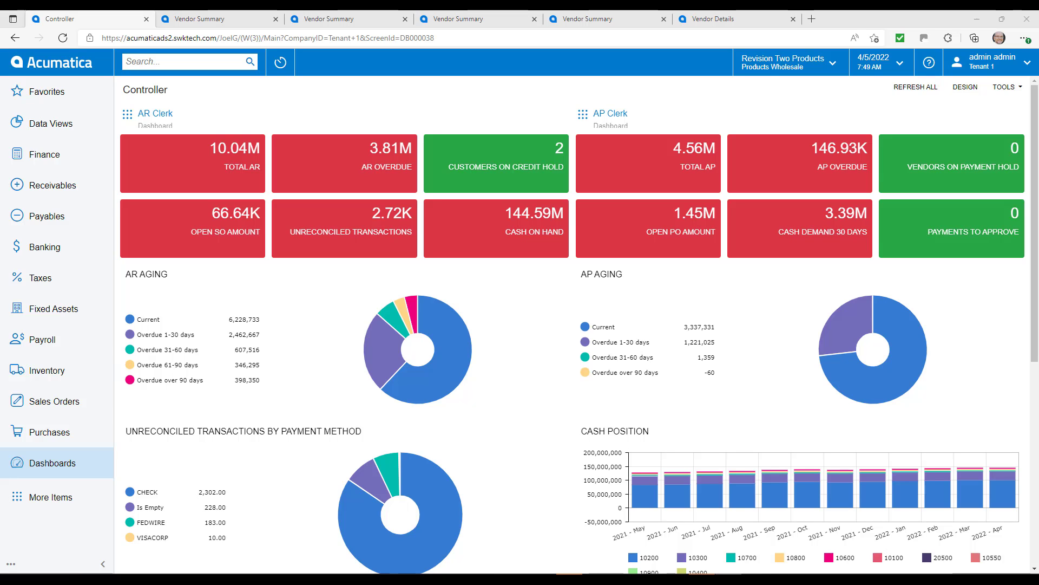
Run the Profit & Loss Rolling 12 Month financial statement for financial period 12-2021.
{"action": "left_click", "coordinate": [57, 164]}
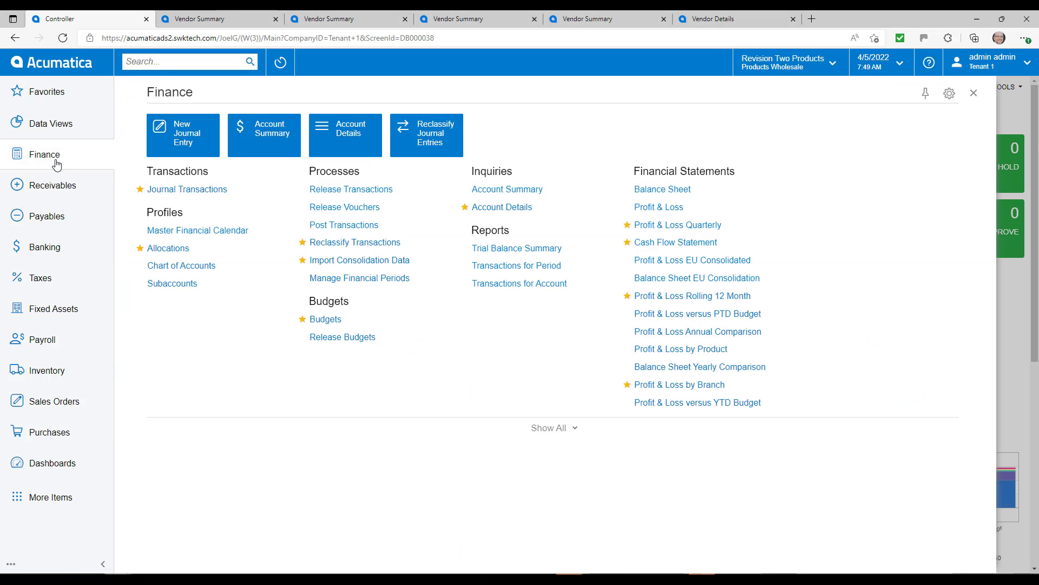
{"action": "left_click", "coordinate": [552, 428]}
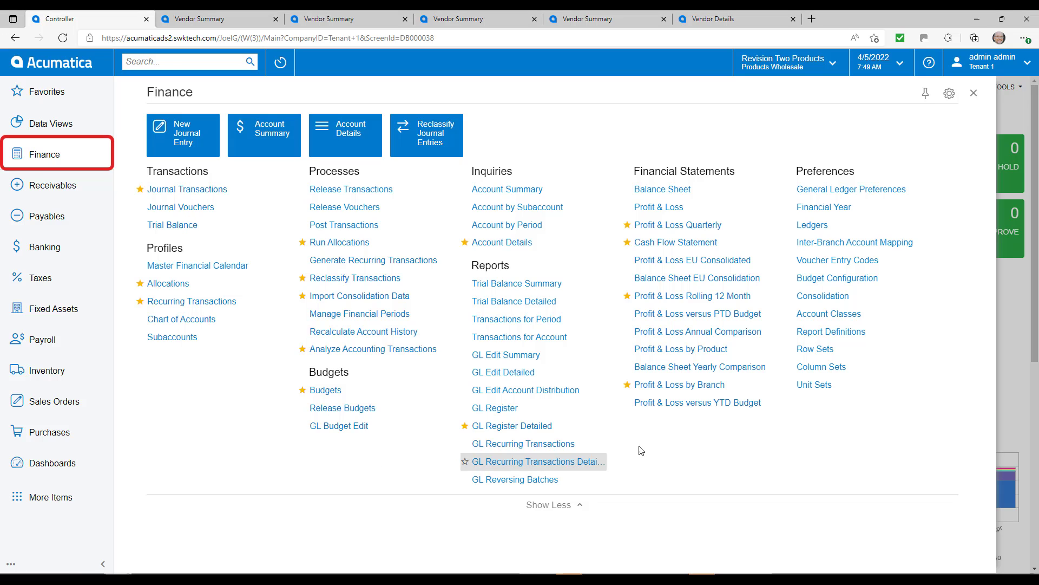
{"action": "left_click", "coordinate": [713, 298]}
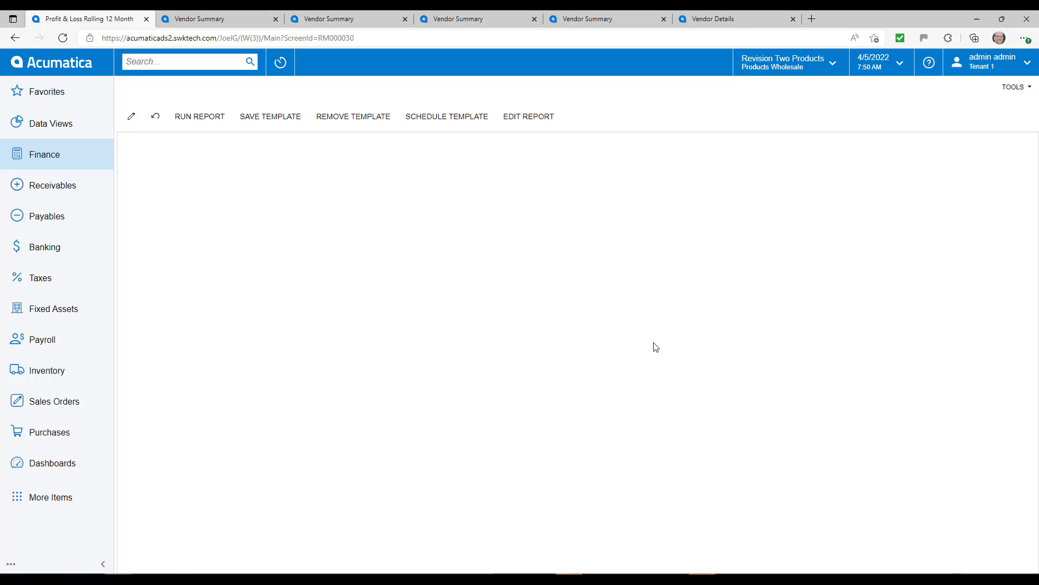
{"action": "left_click", "coordinate": [302, 217]}
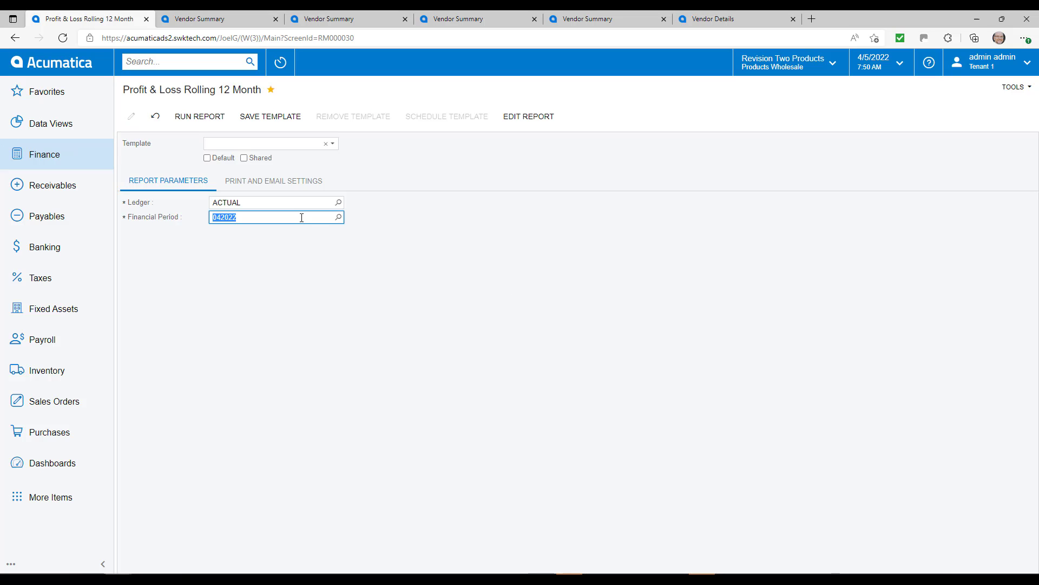
{"action": "type", "text": "12-2"}
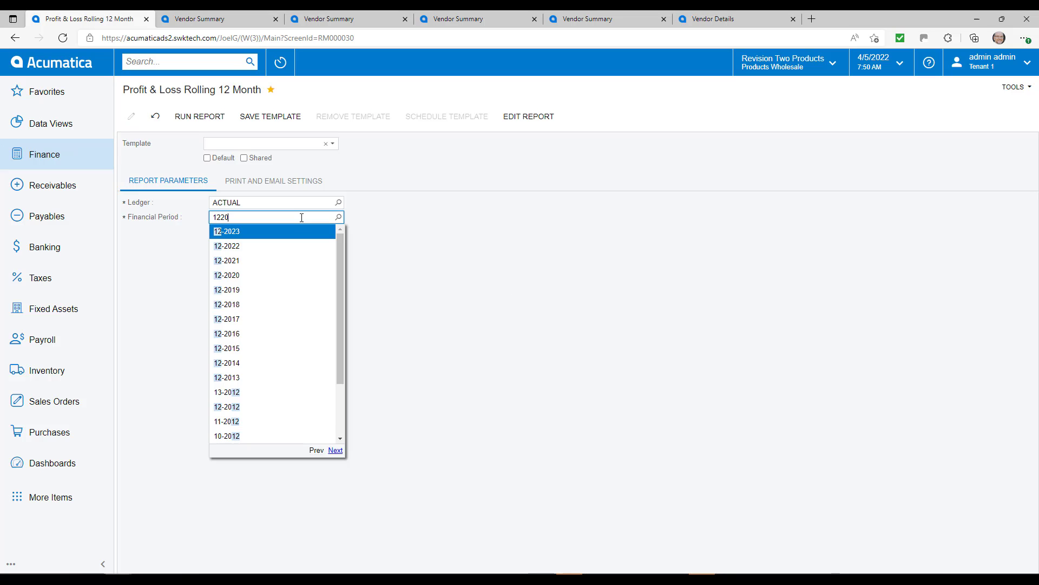
{"action": "type", "text": "02"}
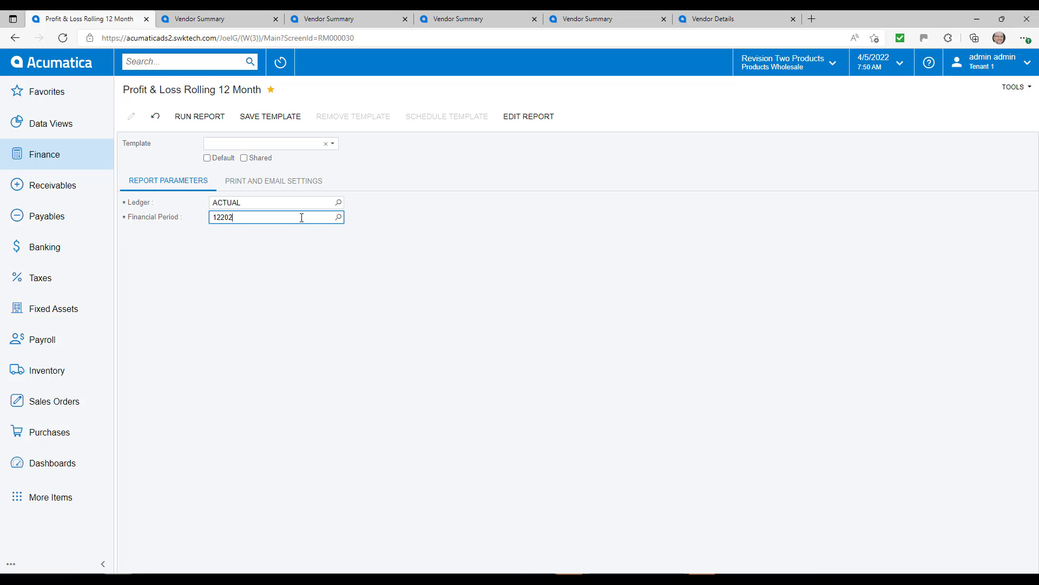
{"action": "type", "text": "1"}
{"action": "key", "text": "Tab"}
{"action": "left_click", "coordinate": [200, 116]}
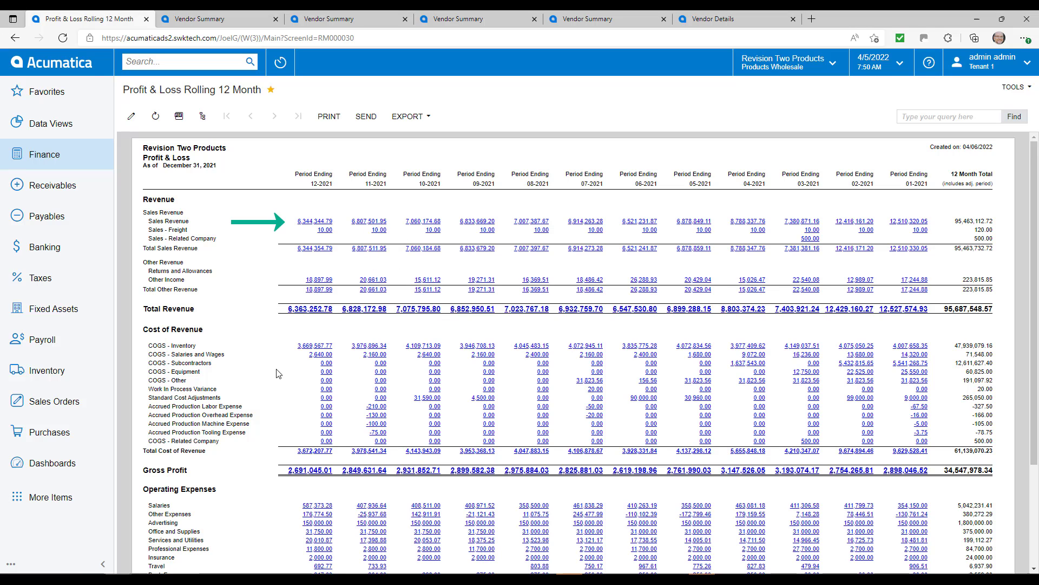
Review the rolling profit and loss report down to net income, view it as a PDF, and return to the HTML view.
{"action": "scroll", "coordinate": [277, 398], "scroll_direction": "down", "scroll_amount": 5}
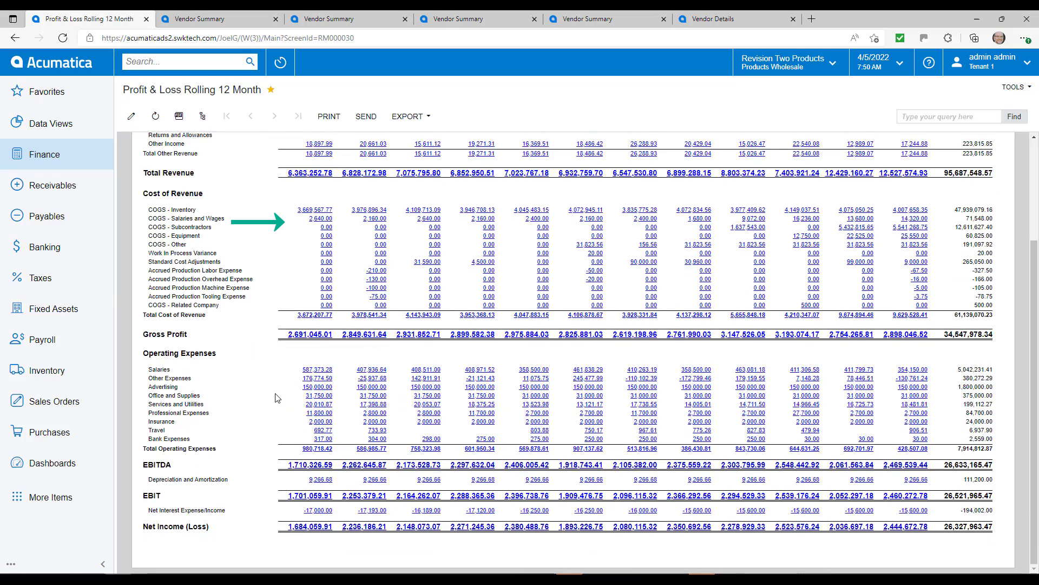
{"action": "scroll", "coordinate": [425, 195], "scroll_direction": "up", "scroll_amount": 5}
{"action": "left_click", "coordinate": [409, 116]}
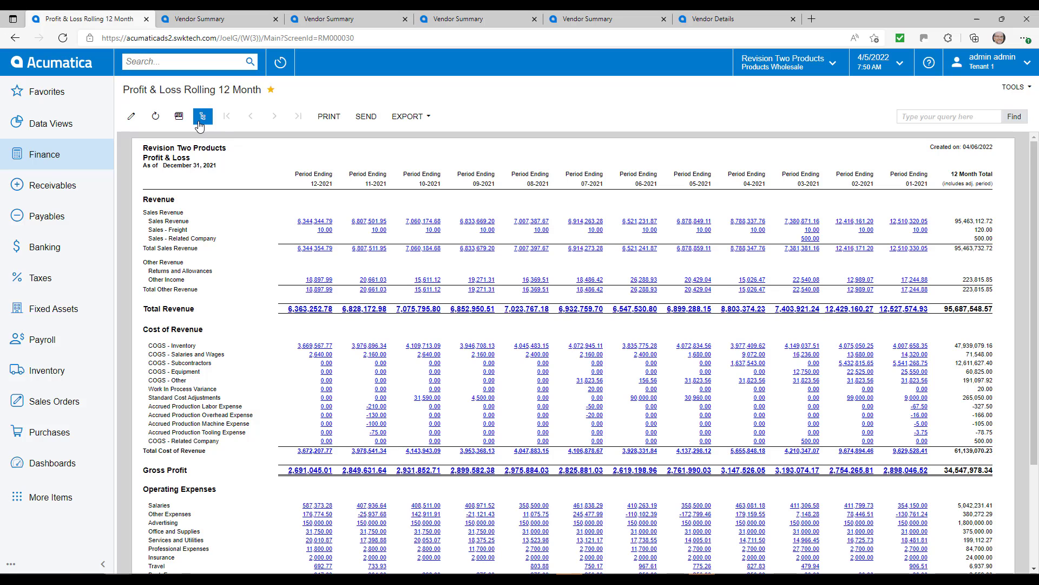
{"action": "left_click", "coordinate": [178, 117]}
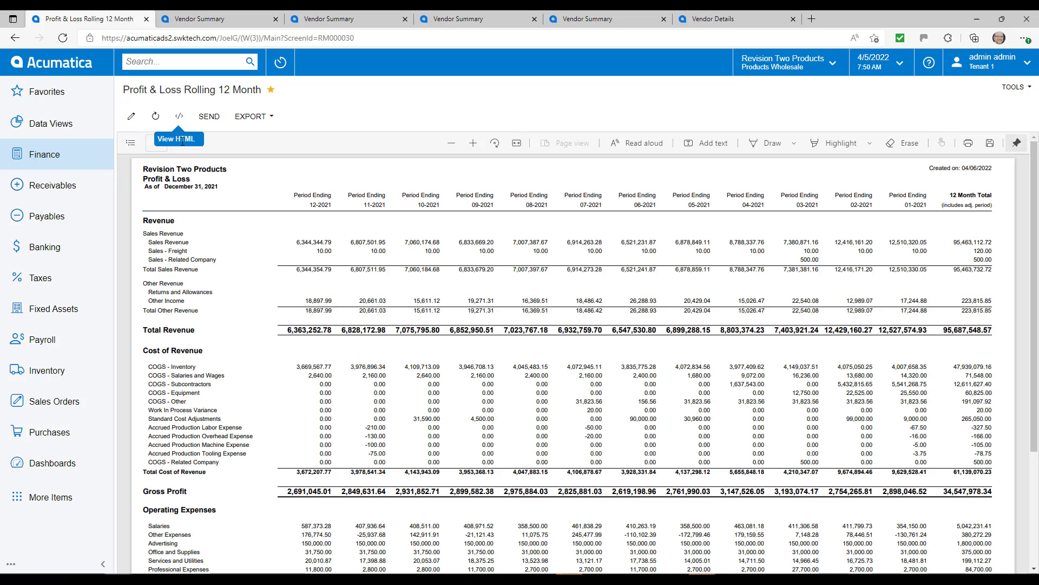
{"action": "left_click", "coordinate": [180, 116]}
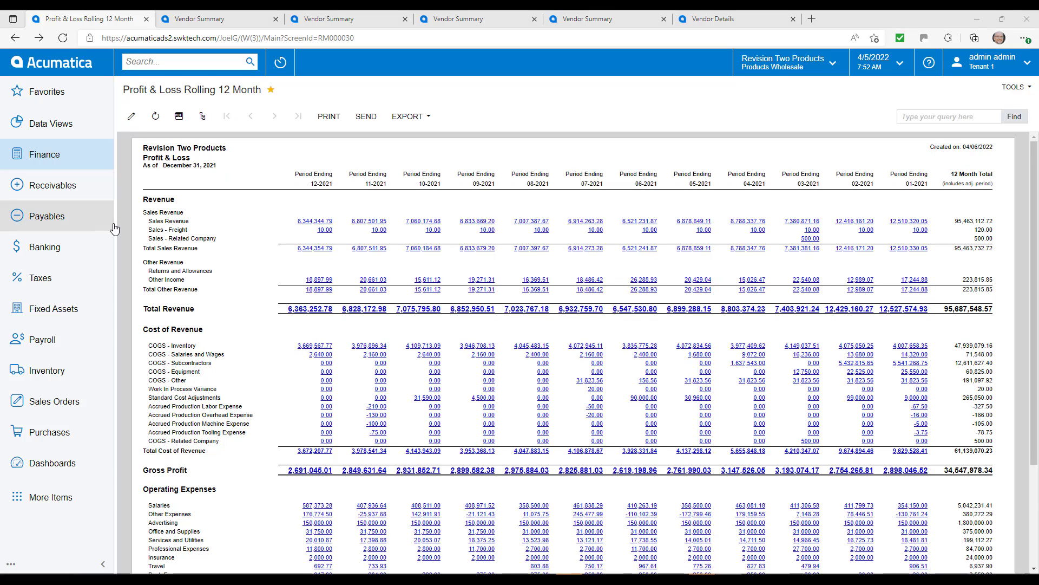
Drill from 12-2021 Sales Revenue into the PRODWHOLE WID-000 account details and compare the beginning balance with the General Ledger Details report.
{"action": "left_click", "coordinate": [310, 225]}
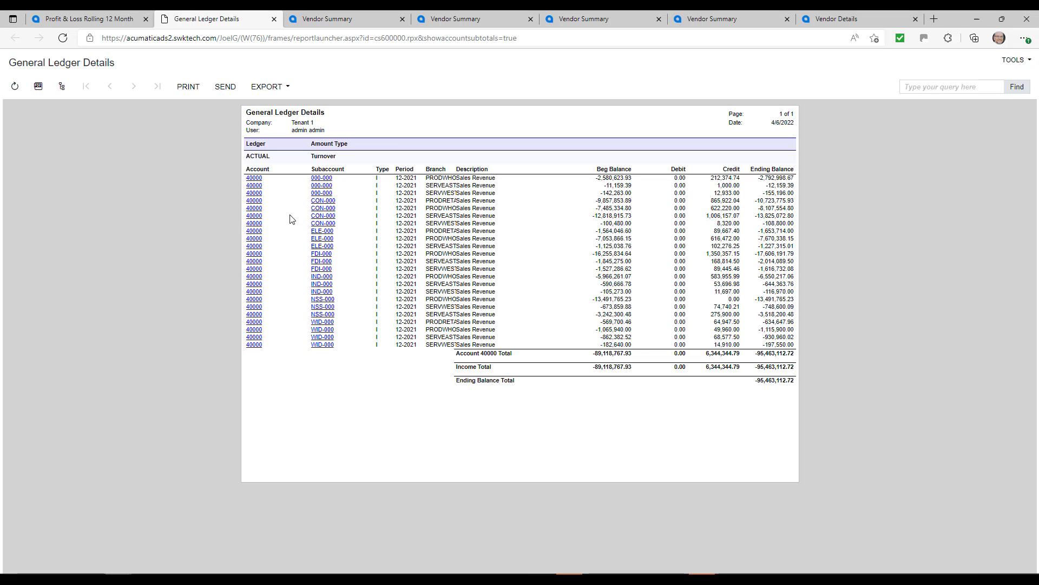
{"action": "left_click", "coordinate": [293, 337]}
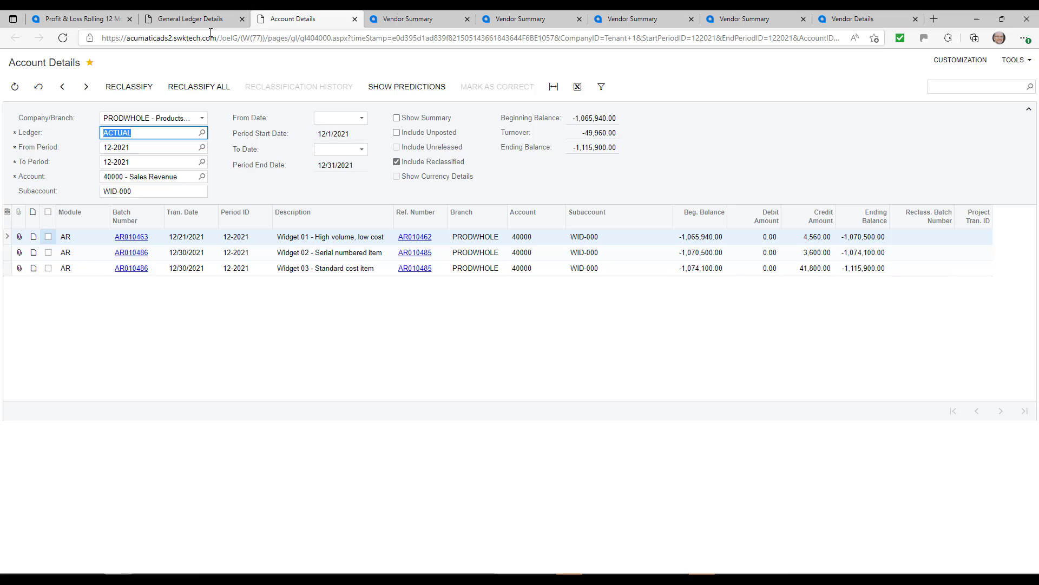
{"action": "left_click", "coordinate": [198, 20]}
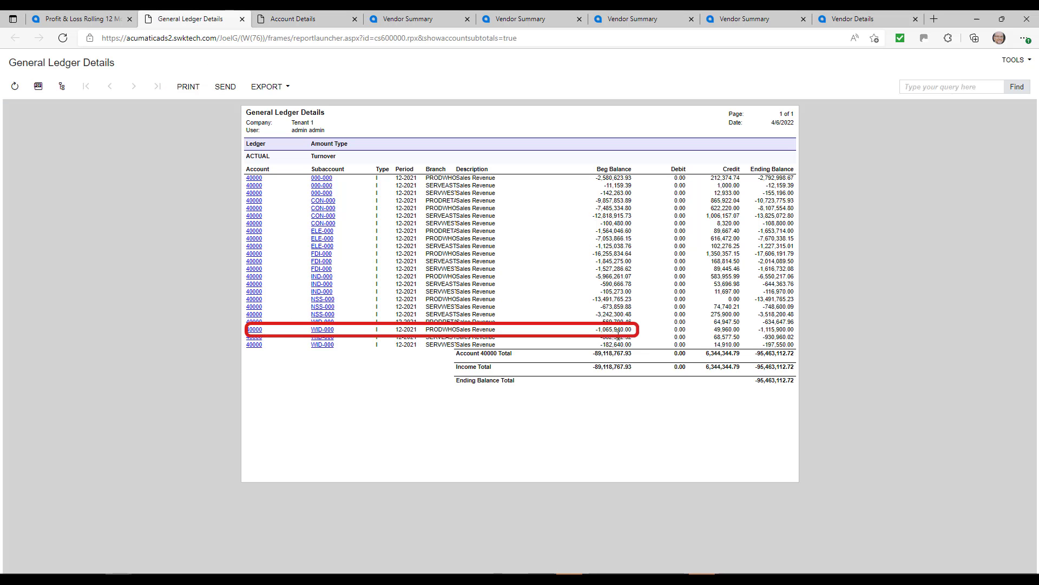
{"action": "left_click_drag", "start_coordinate": [633, 330], "coordinate": [595, 330]}
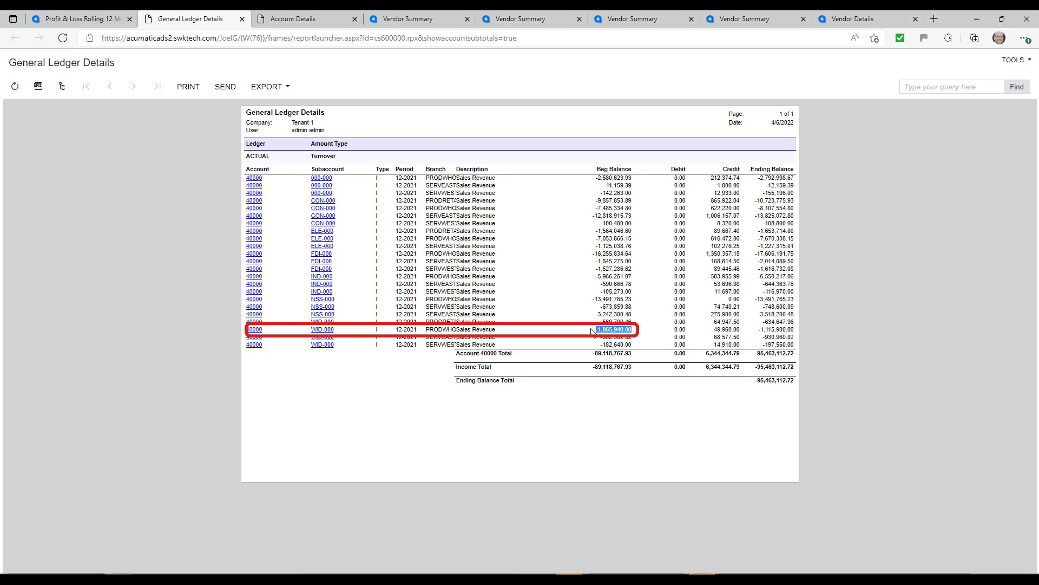
{"action": "left_click", "coordinate": [322, 16]}
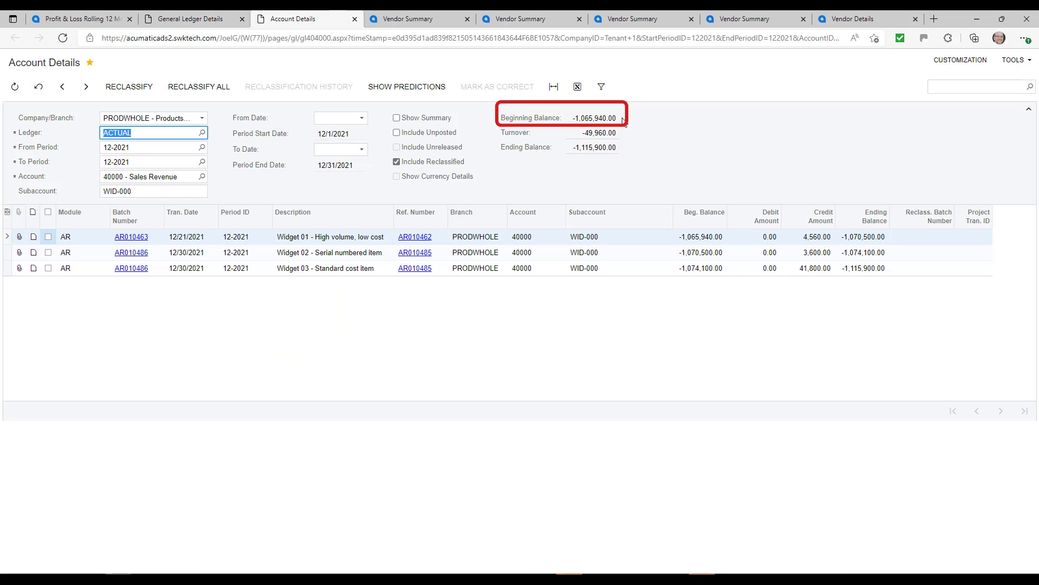
{"action": "left_click", "coordinate": [603, 118]}
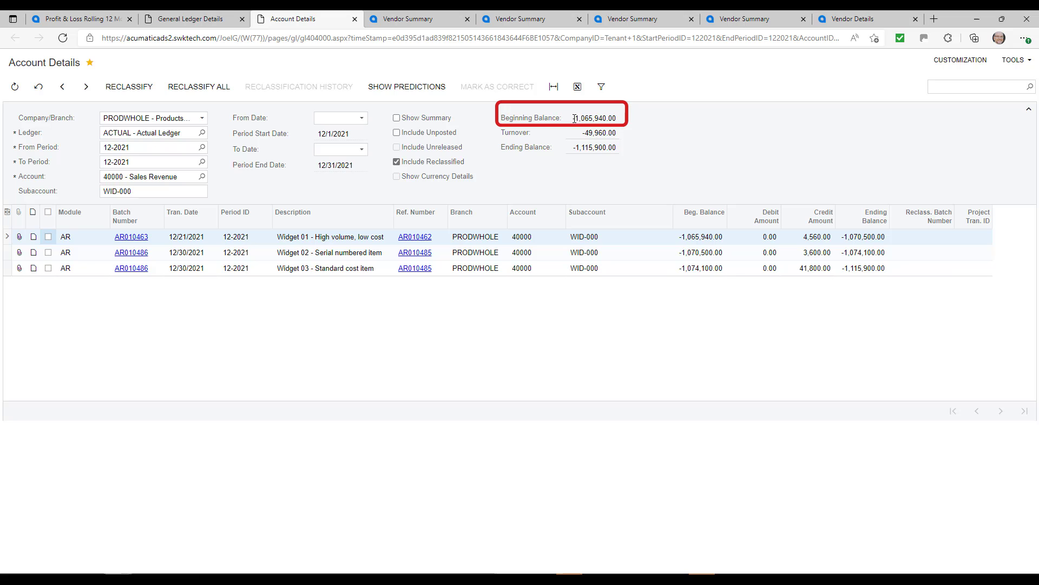
Examine the journal batch behind the Widget 01 transaction, including the available source modules, and close it.
{"action": "left_click", "coordinate": [133, 238]}
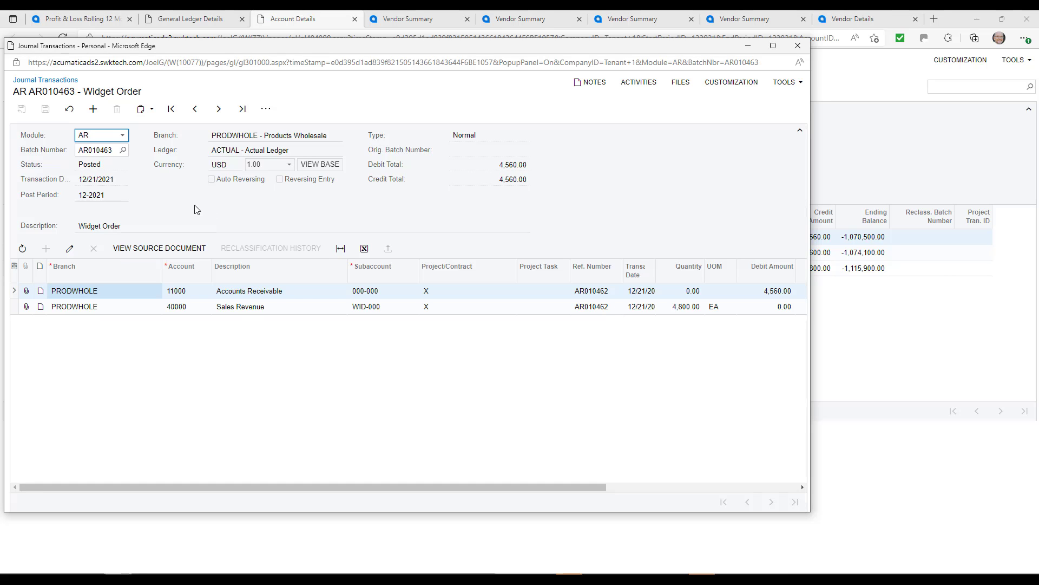
{"action": "left_click", "coordinate": [123, 136]}
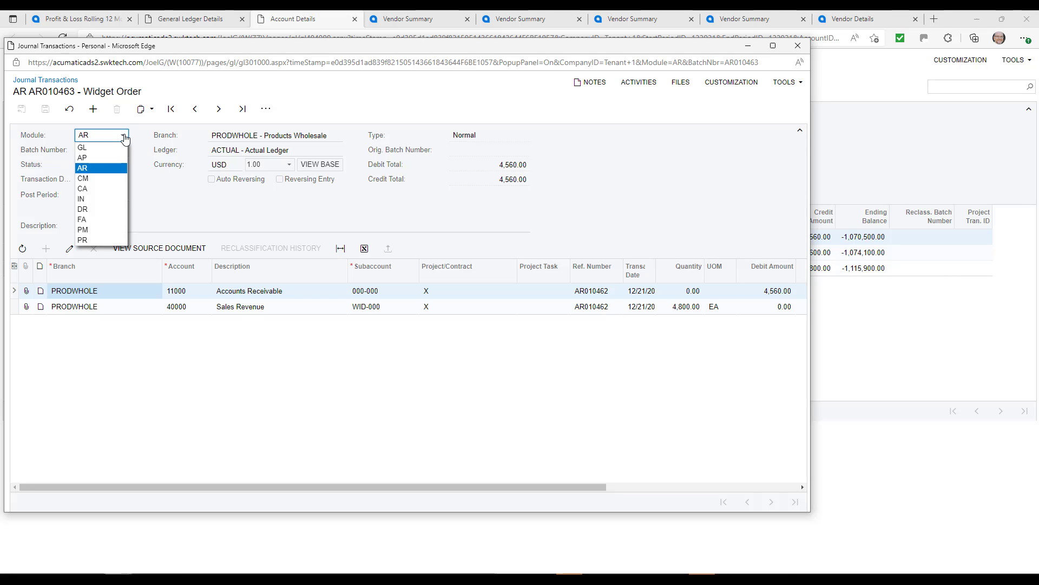
{"action": "left_click", "coordinate": [125, 139]}
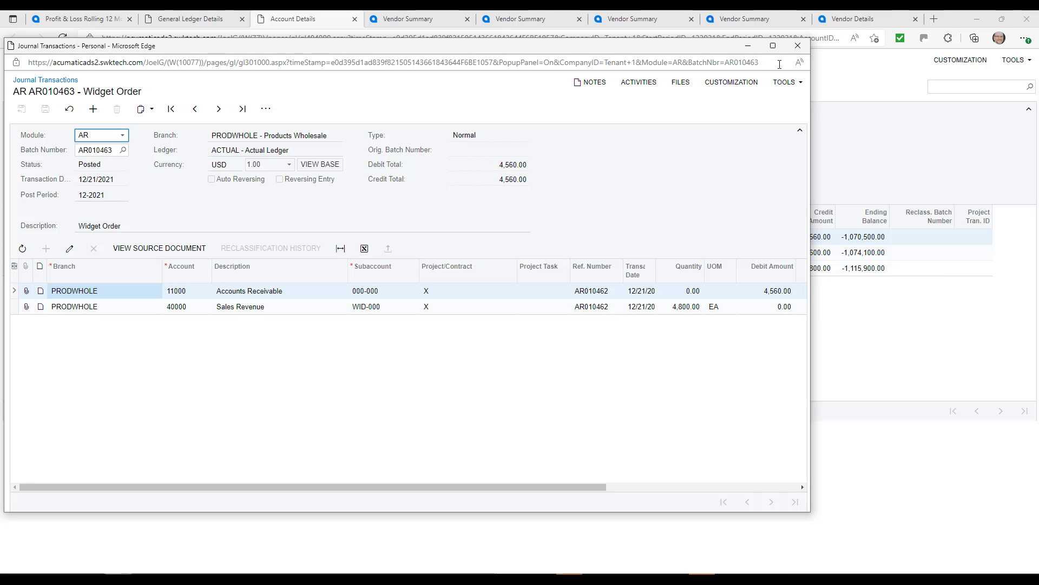
{"action": "left_click", "coordinate": [798, 46]}
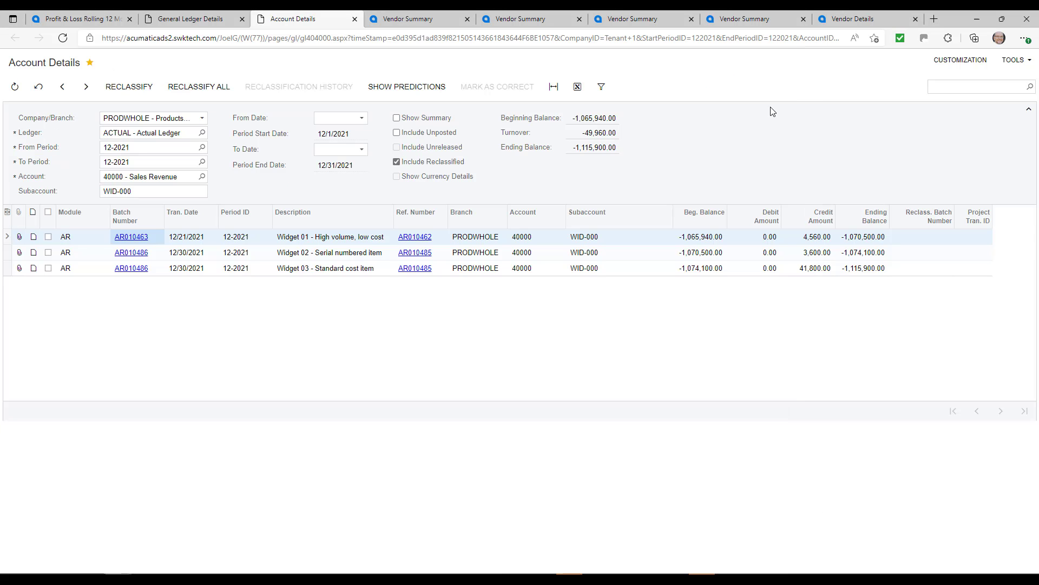
Examine the Widget 01 transaction's source invoice, its financial information and linked GL batch, then close both windows.
{"action": "left_click", "coordinate": [420, 238]}
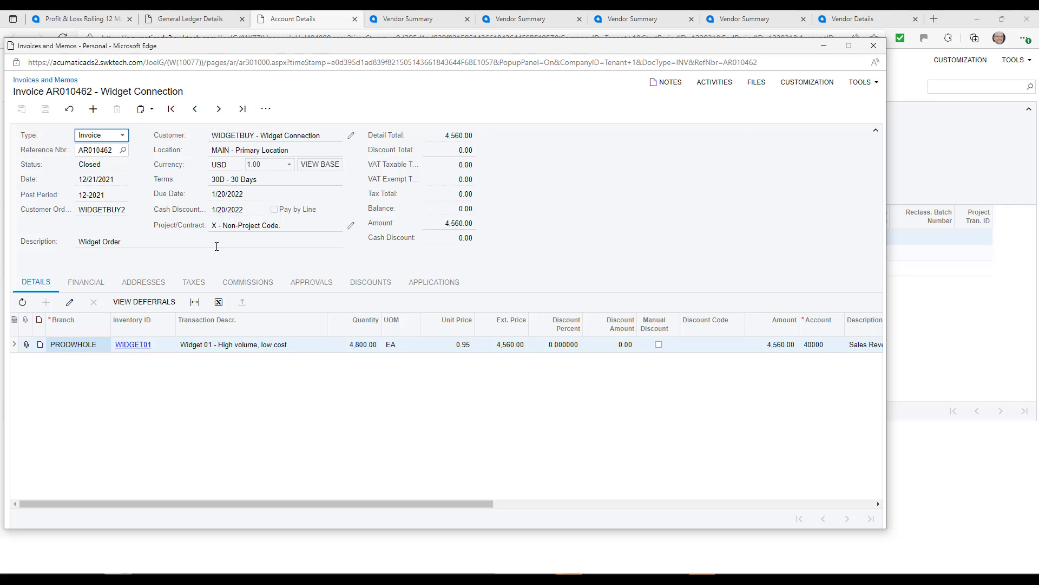
{"action": "left_click", "coordinate": [86, 282]}
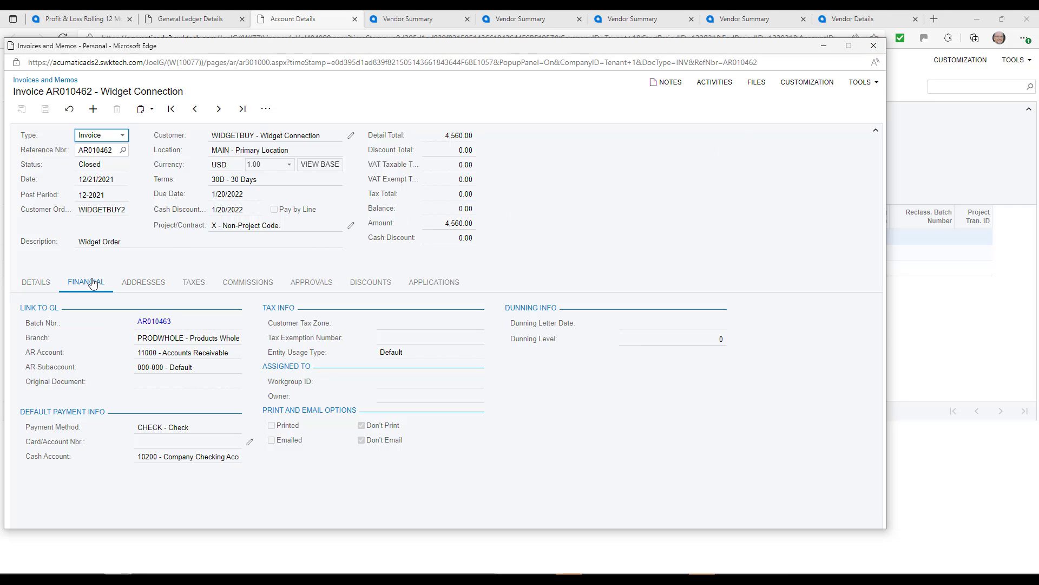
{"action": "left_click", "coordinate": [154, 322]}
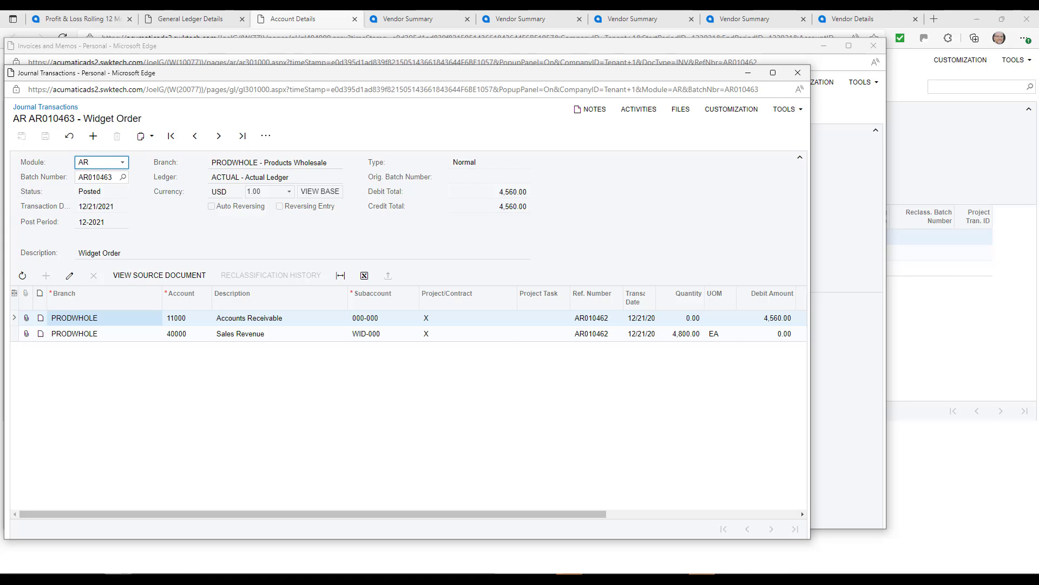
{"action": "left_click", "coordinate": [803, 78]}
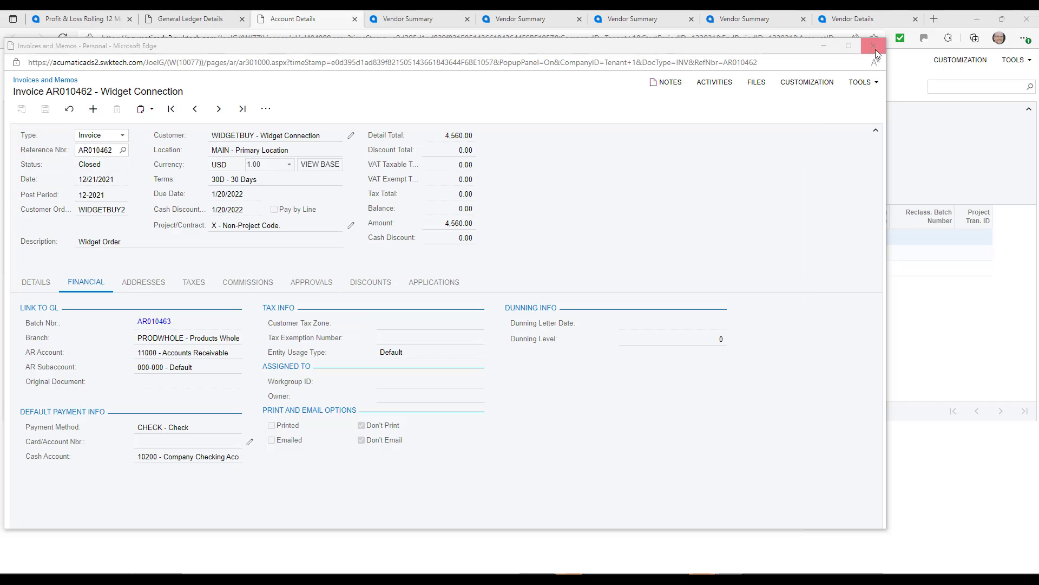
{"action": "left_click", "coordinate": [874, 45]}
Close the Account Details and General Ledger Details pages and return to the rolling profit and loss report.
{"action": "left_click", "coordinate": [354, 19]}
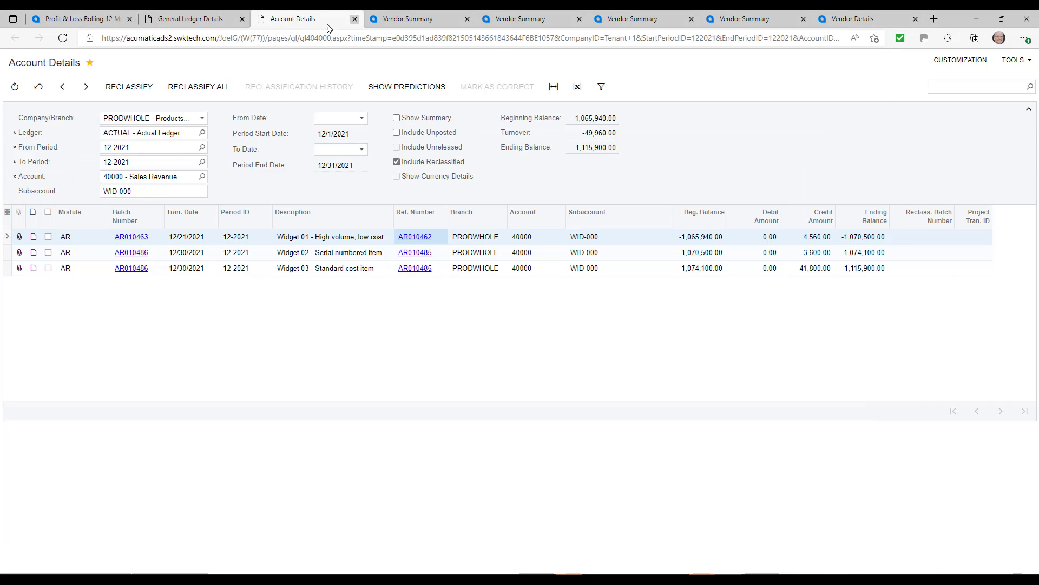
{"action": "left_click", "coordinate": [242, 20]}
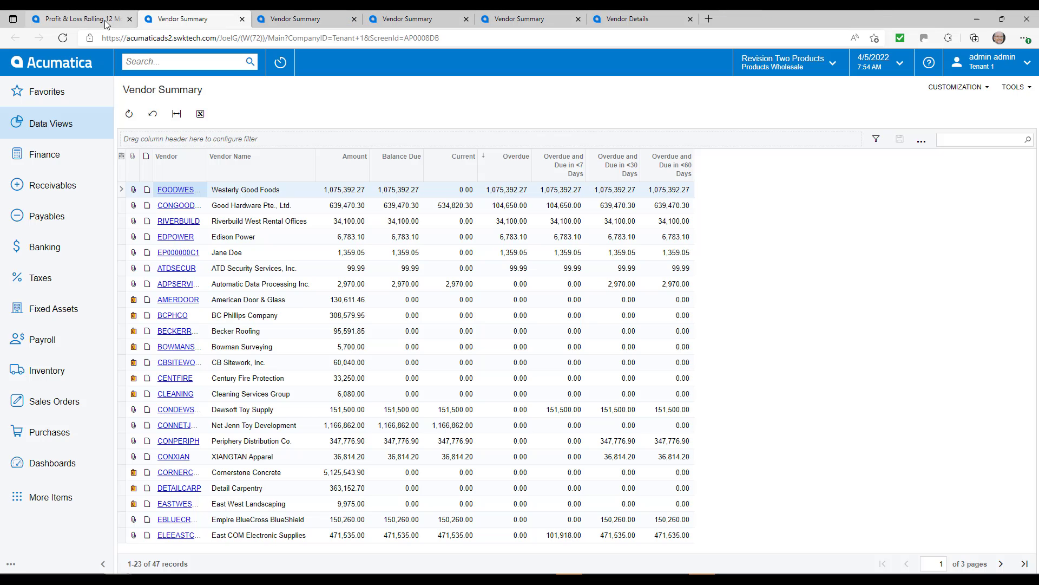
{"action": "left_click", "coordinate": [105, 20]}
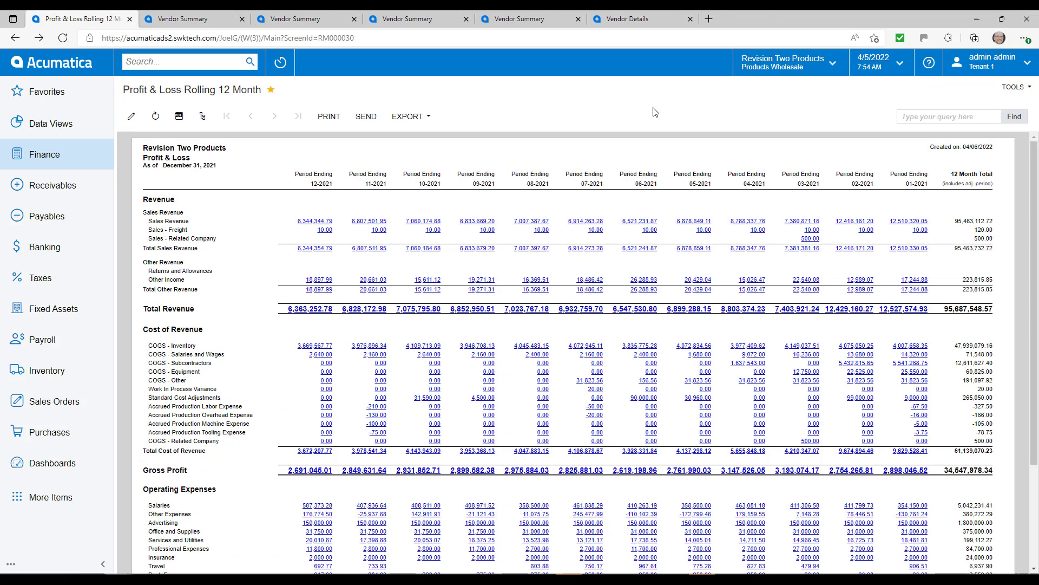
Show the report's company structure and view the Products Retail, consolidated, Products Wholesale, Services East, Services Company and Product Company statements.
{"action": "left_click", "coordinate": [205, 124]}
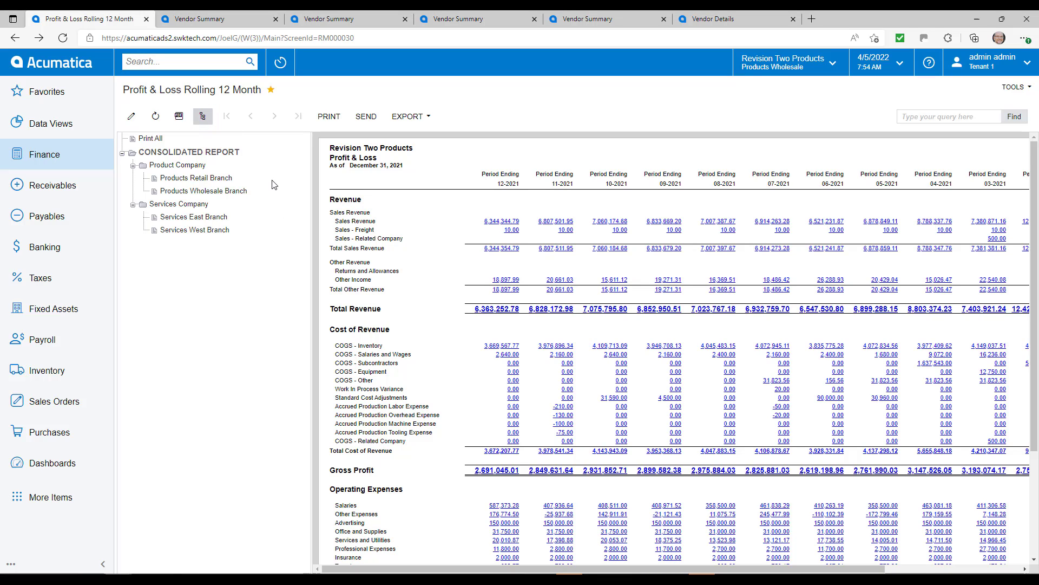
{"action": "left_click", "coordinate": [191, 180]}
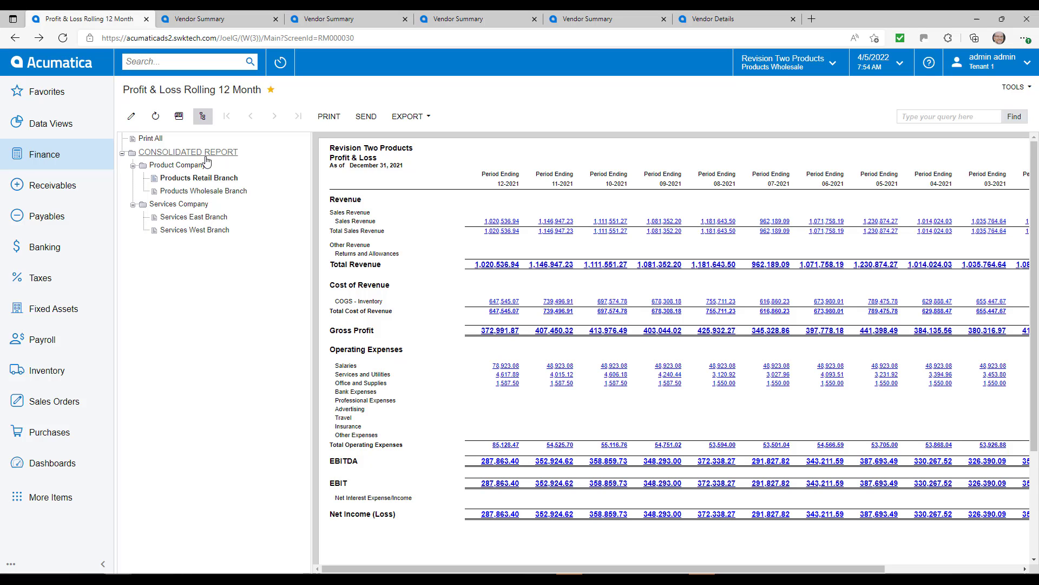
{"action": "left_click", "coordinate": [182, 154]}
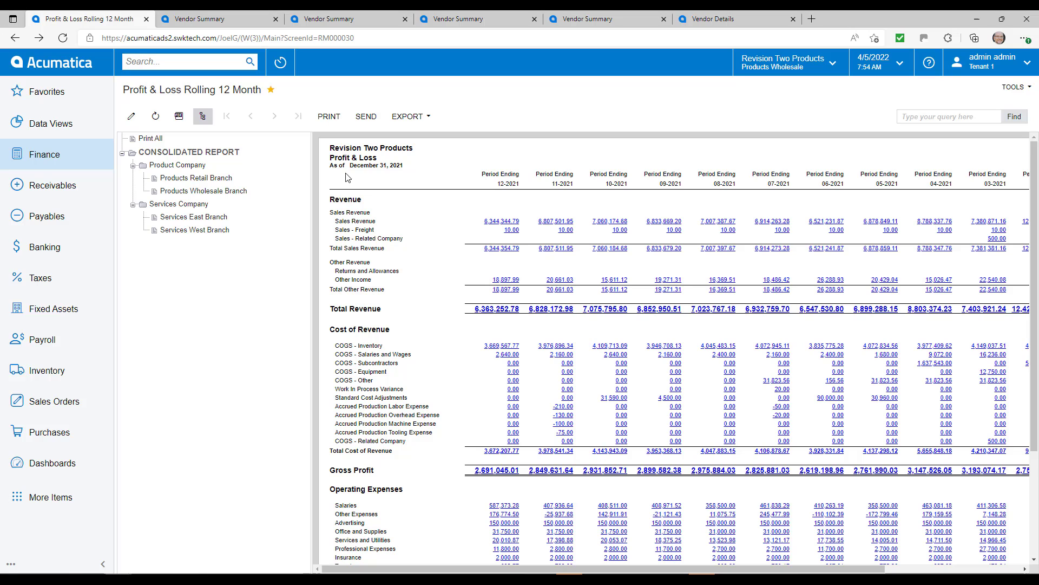
{"action": "left_click", "coordinate": [200, 192]}
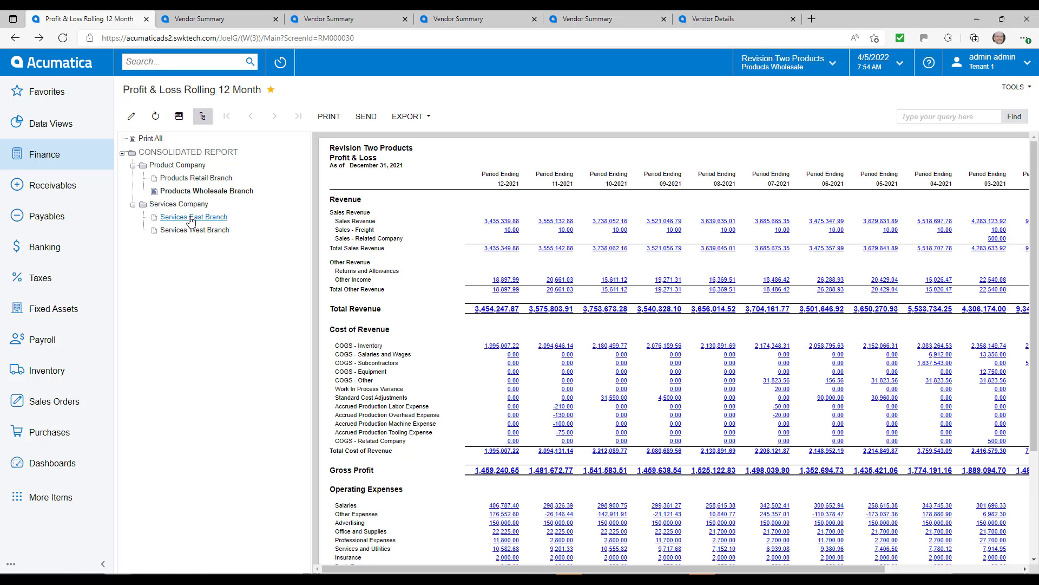
{"action": "left_click", "coordinate": [192, 217]}
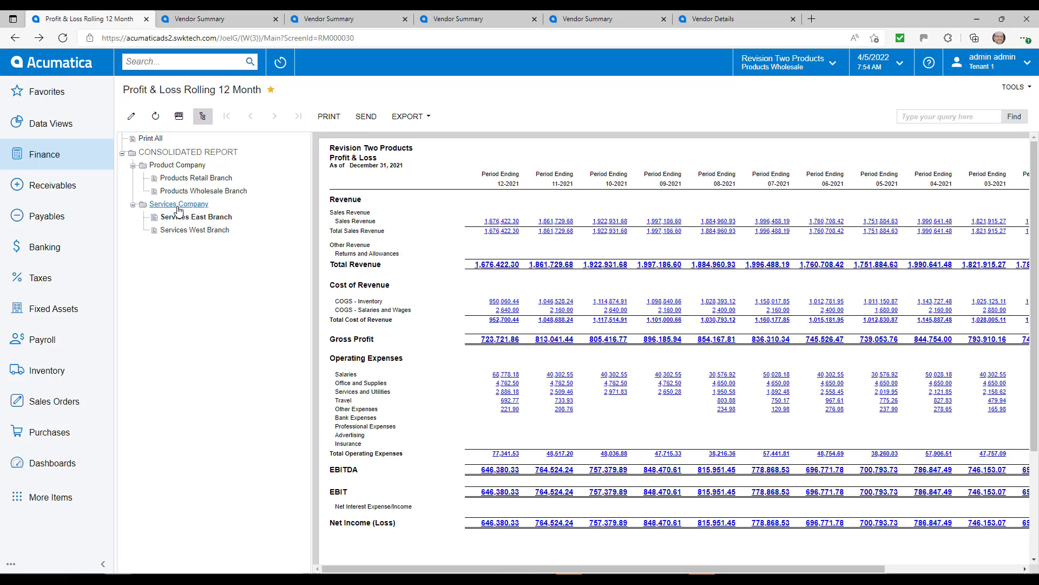
{"action": "left_click", "coordinate": [176, 206]}
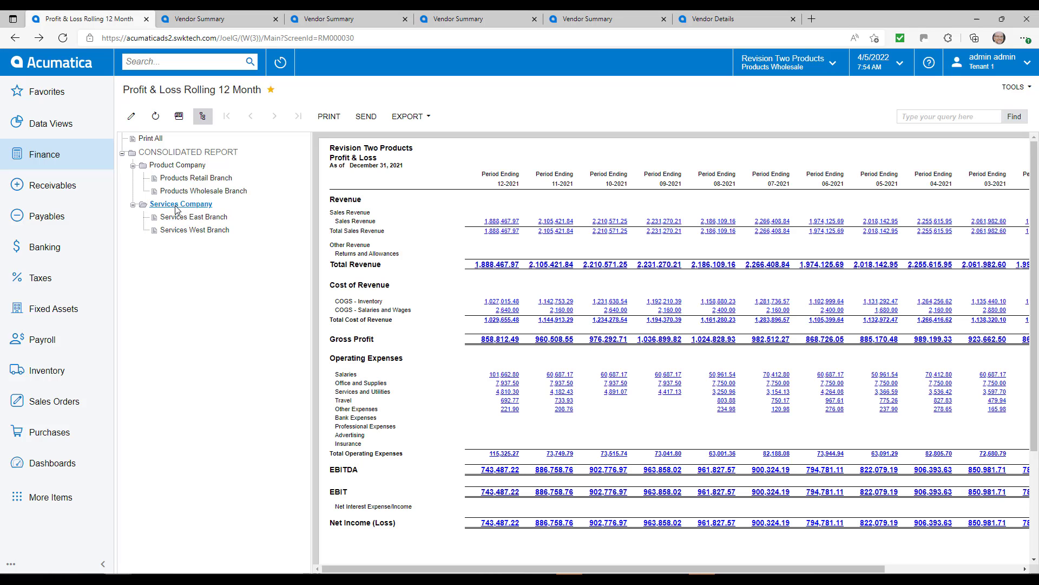
{"action": "left_click", "coordinate": [170, 168]}
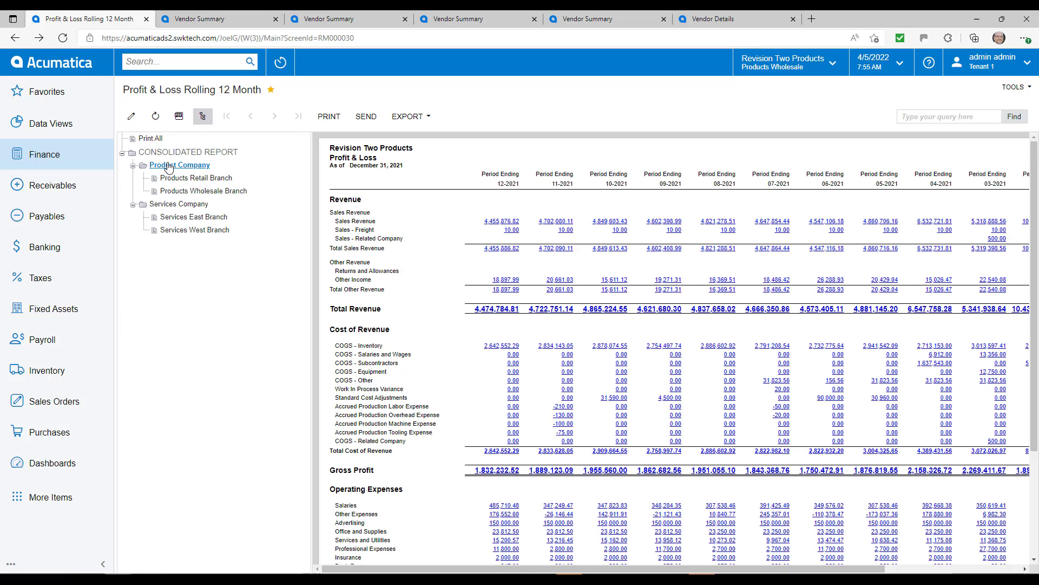
Load the Send Report Template in the rolling profit and loss report's parameters and show its print and email settings.
{"action": "left_click", "coordinate": [132, 116]}
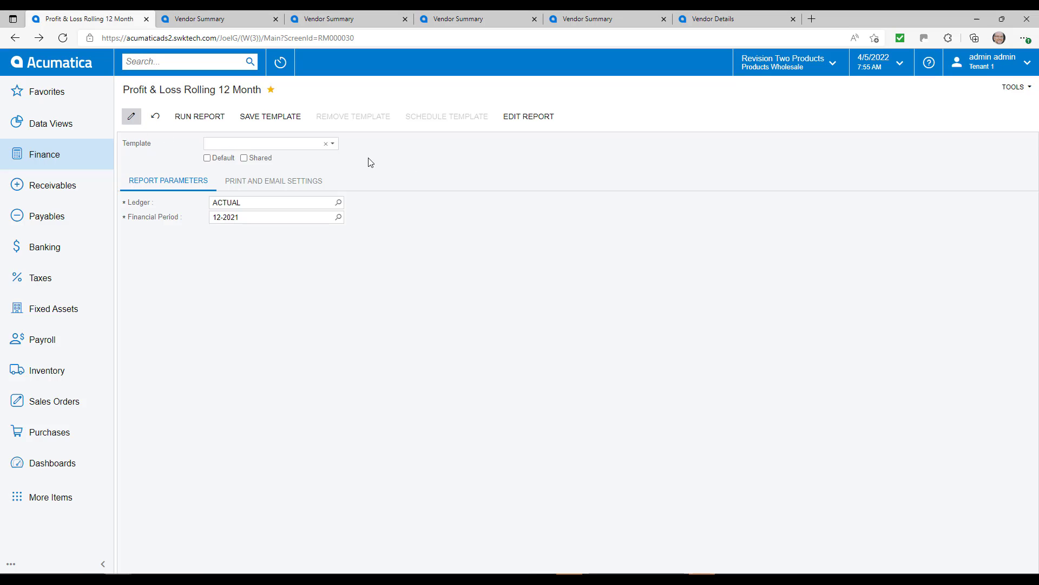
{"action": "left_click", "coordinate": [332, 143]}
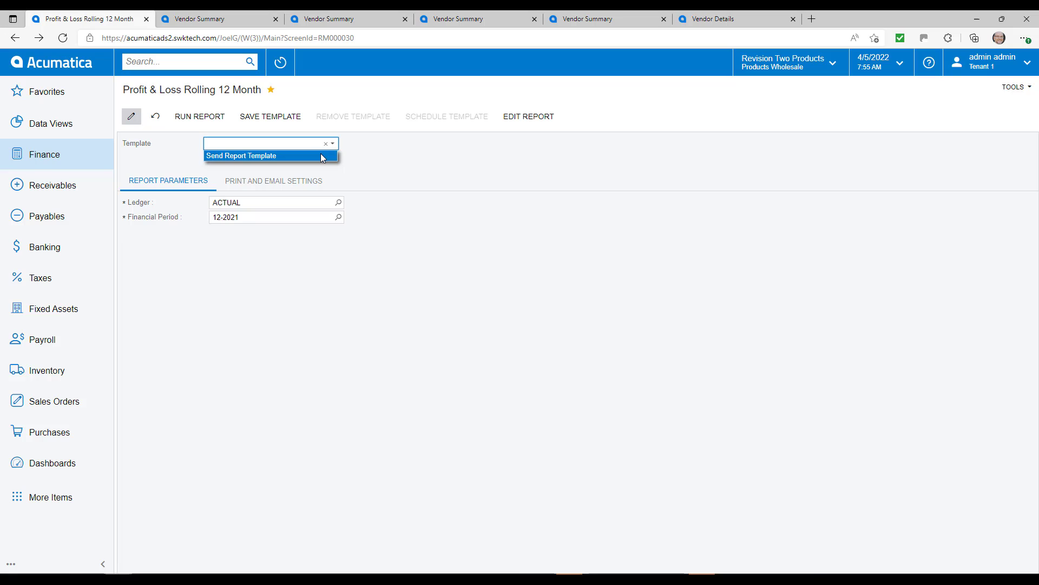
{"action": "left_click", "coordinate": [322, 156]}
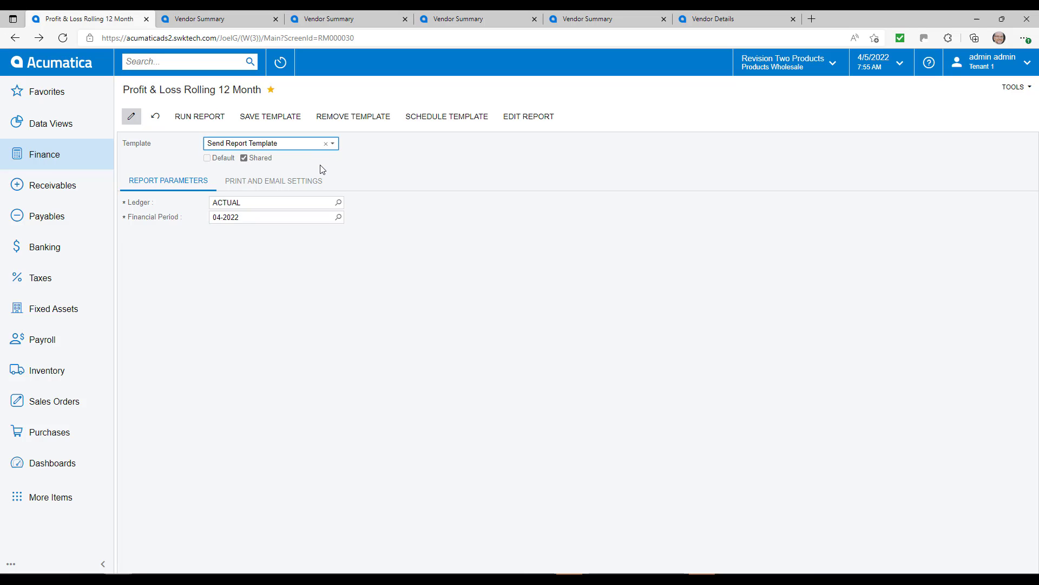
{"action": "left_click", "coordinate": [316, 180]}
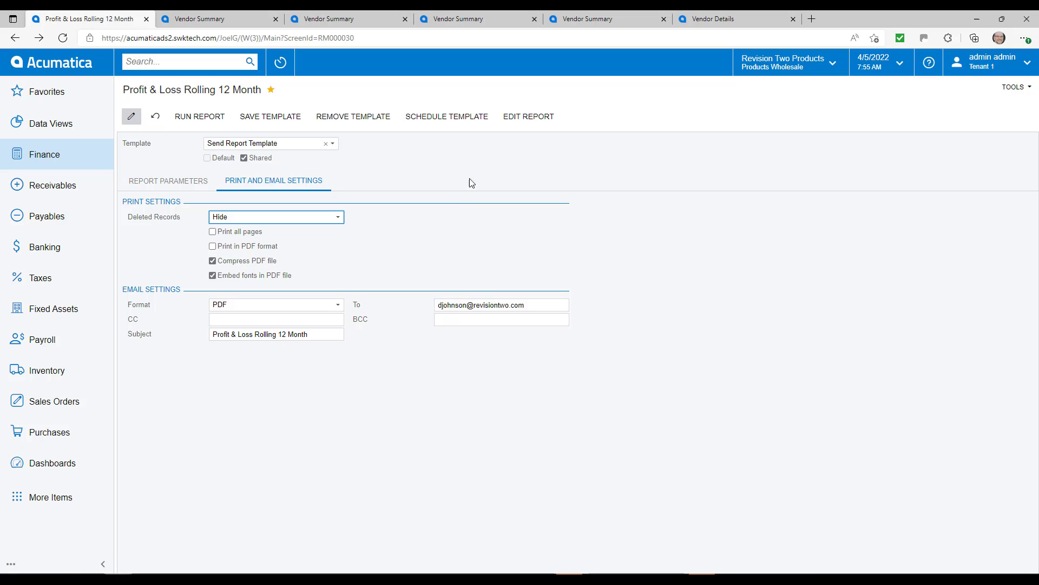
Set up a new automation schedule for the report template, leaving the reports unmerged, and show its schedule settings.
{"action": "left_click", "coordinate": [463, 119]}
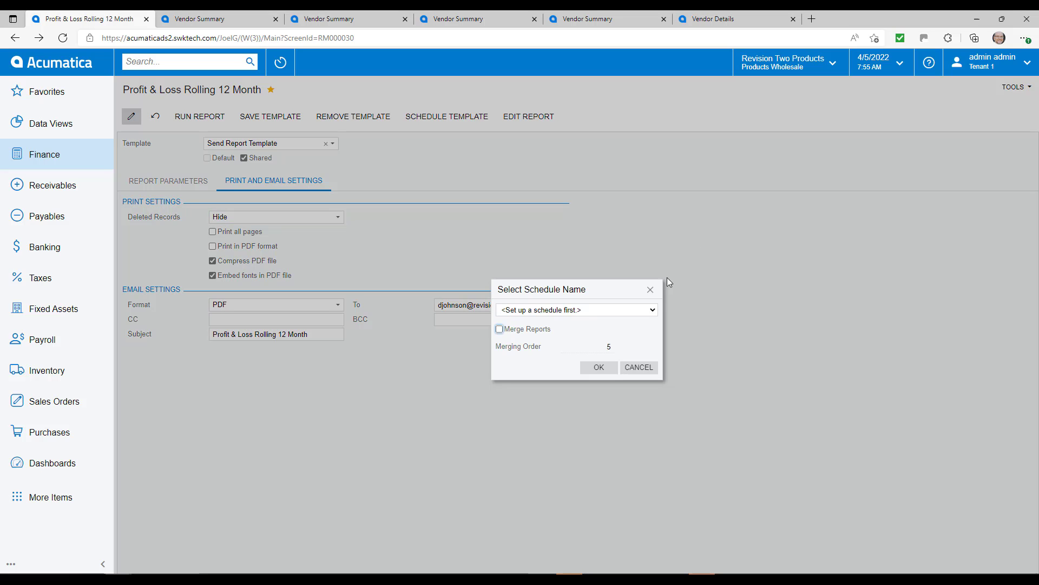
{"action": "left_click", "coordinate": [596, 368]}
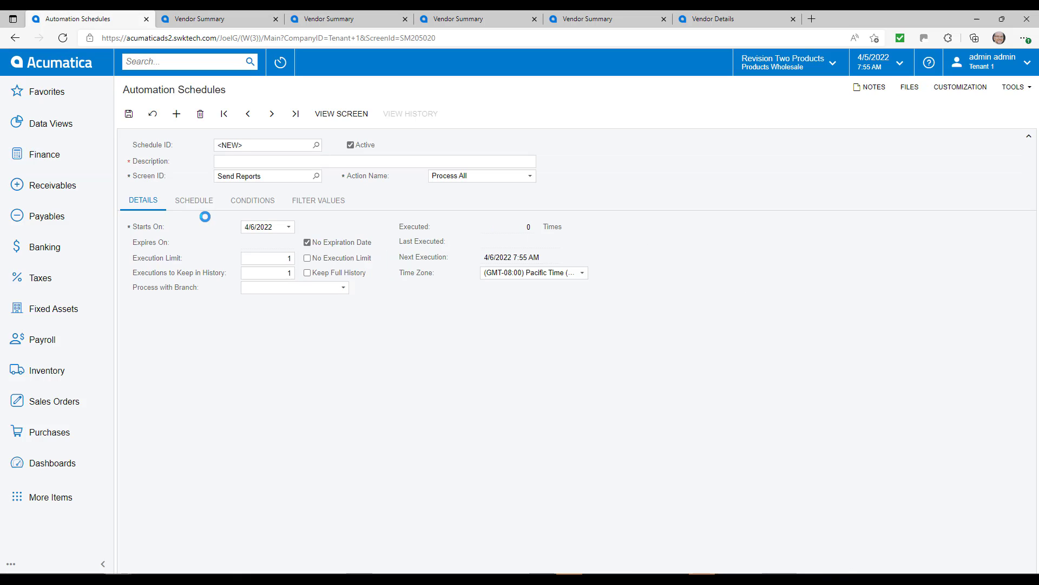
{"action": "left_click", "coordinate": [201, 210]}
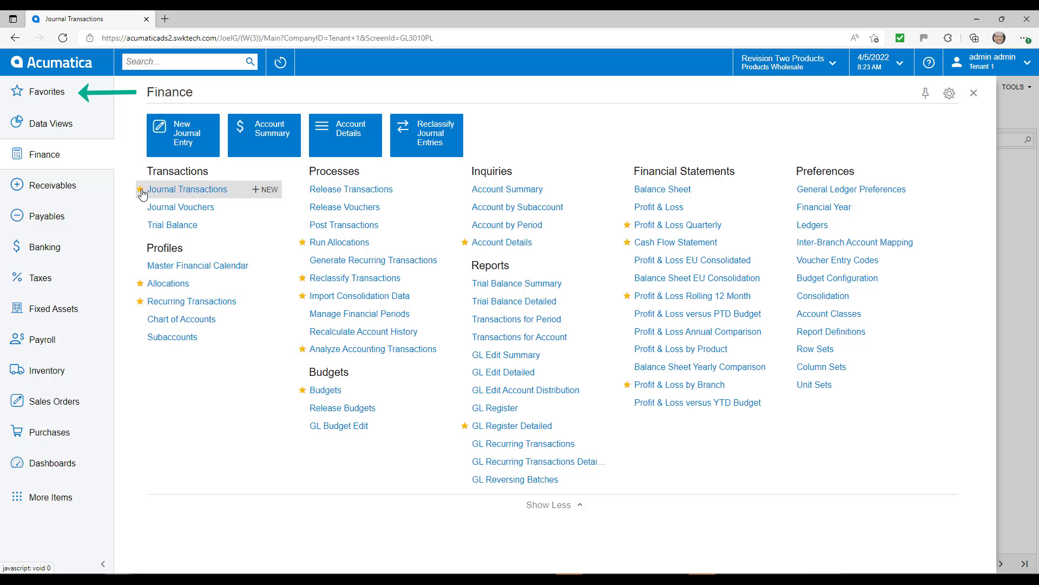
Open the Journal Transactions list from Finance and add the Type column to its grid.
{"action": "left_click", "coordinate": [179, 191]}
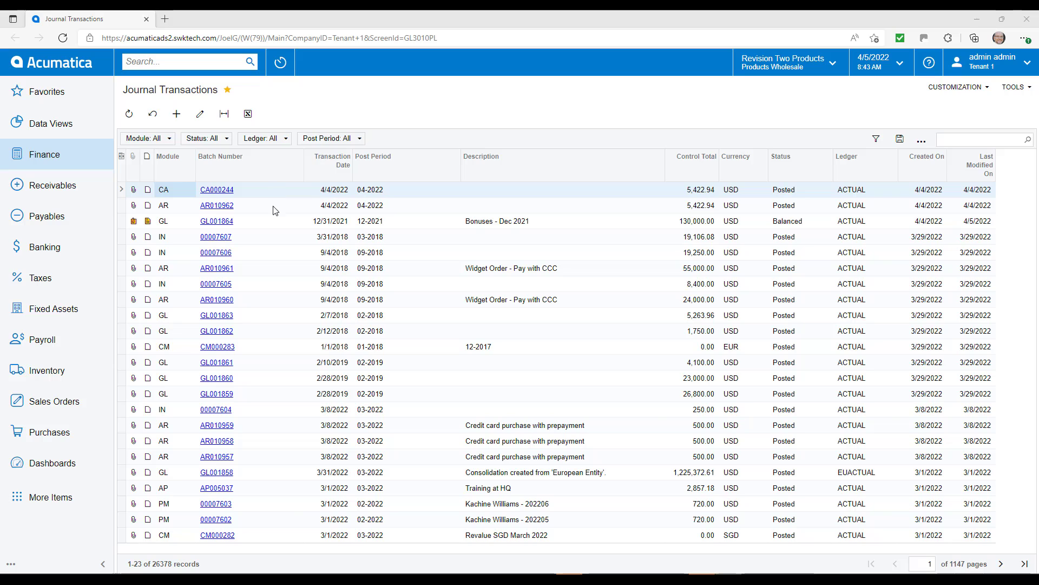
{"action": "mouse_move", "coordinate": [327, 169]}
{"action": "left_mouse_down"}
{"action": "mouse_move", "coordinate": [212, 164]}
{"action": "mouse_move", "coordinate": [324, 161]}
{"action": "left_mouse_up"}
{"action": "left_click", "coordinate": [122, 157]}
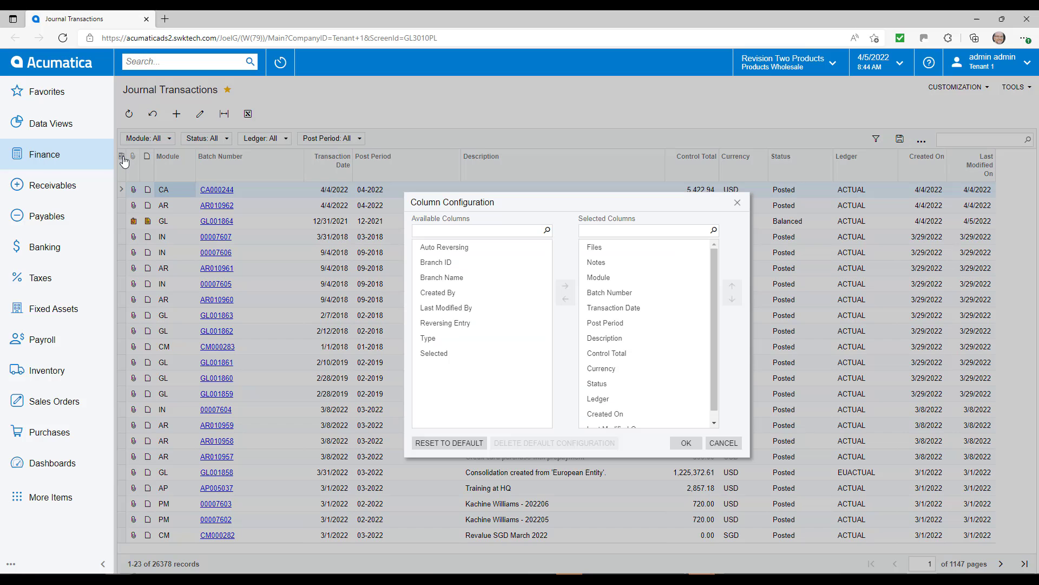
{"action": "left_click", "coordinate": [453, 249]}
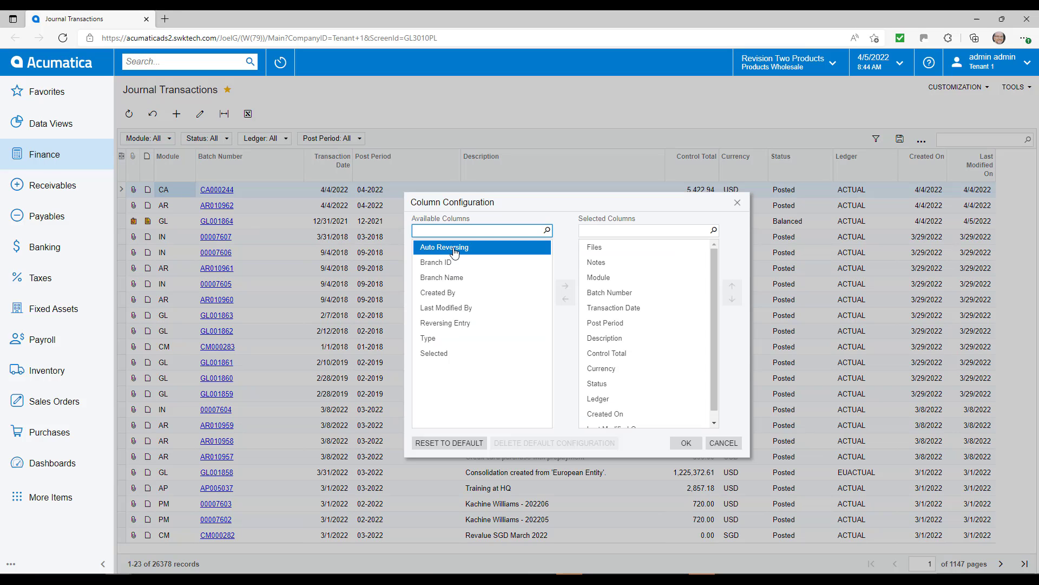
{"action": "double_click", "coordinate": [460, 346]}
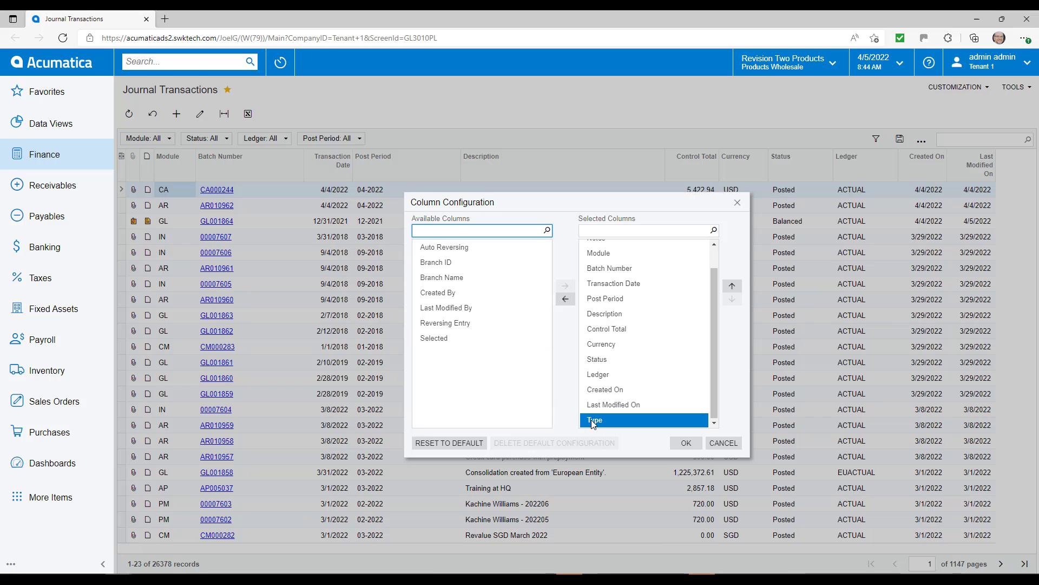
{"action": "left_click", "coordinate": [687, 442]}
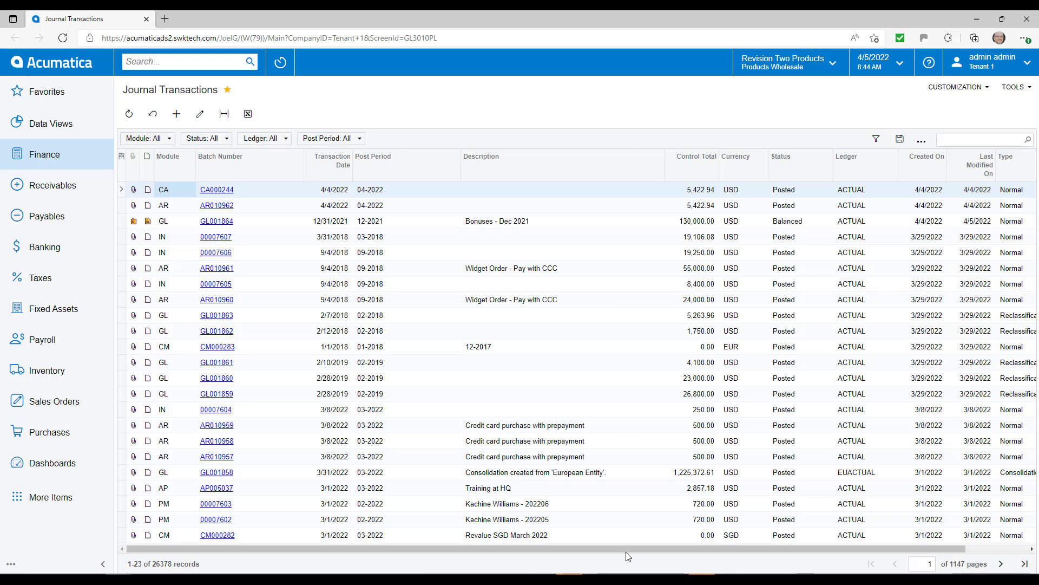
{"action": "left_click_drag", "start_coordinate": [628, 547], "coordinate": [790, 540]}
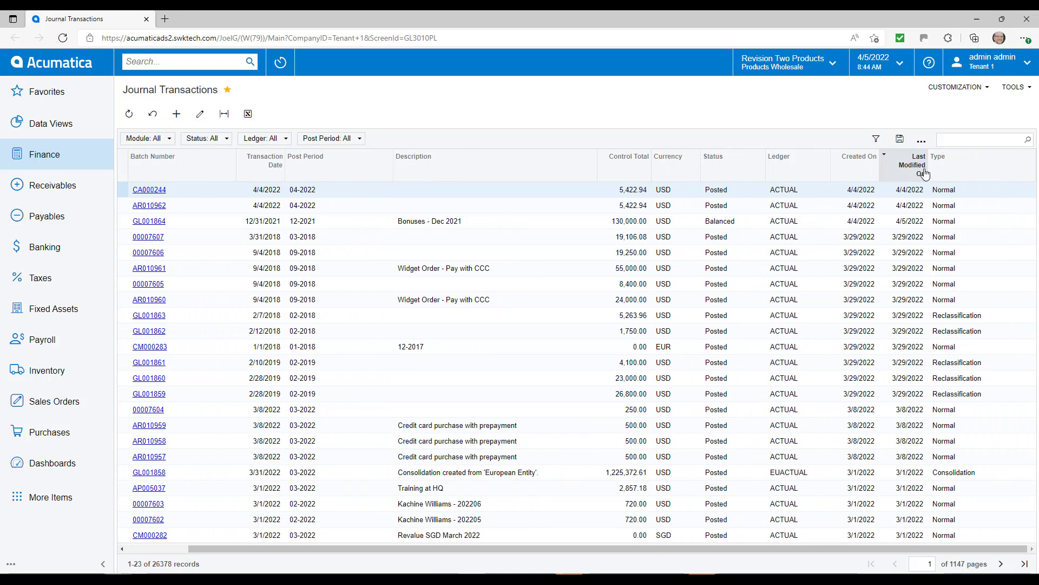
Show the sorting and filtering options of the Batch Number column and dismiss them.
{"action": "left_click", "coordinate": [204, 168]}
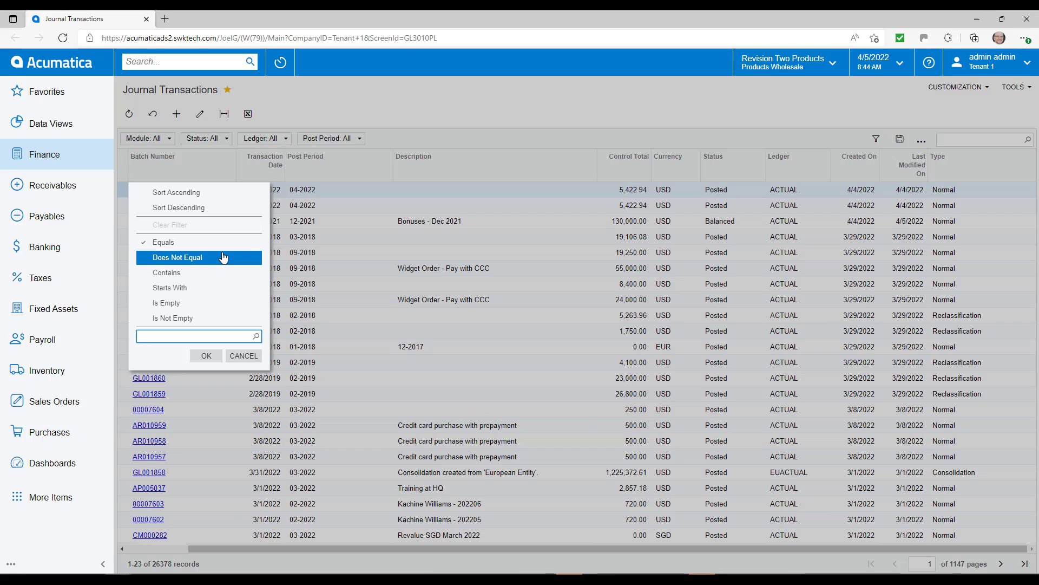
{"action": "left_click", "coordinate": [416, 149]}
{"action": "left_click_drag", "start_coordinate": [432, 546], "coordinate": [218, 546]}
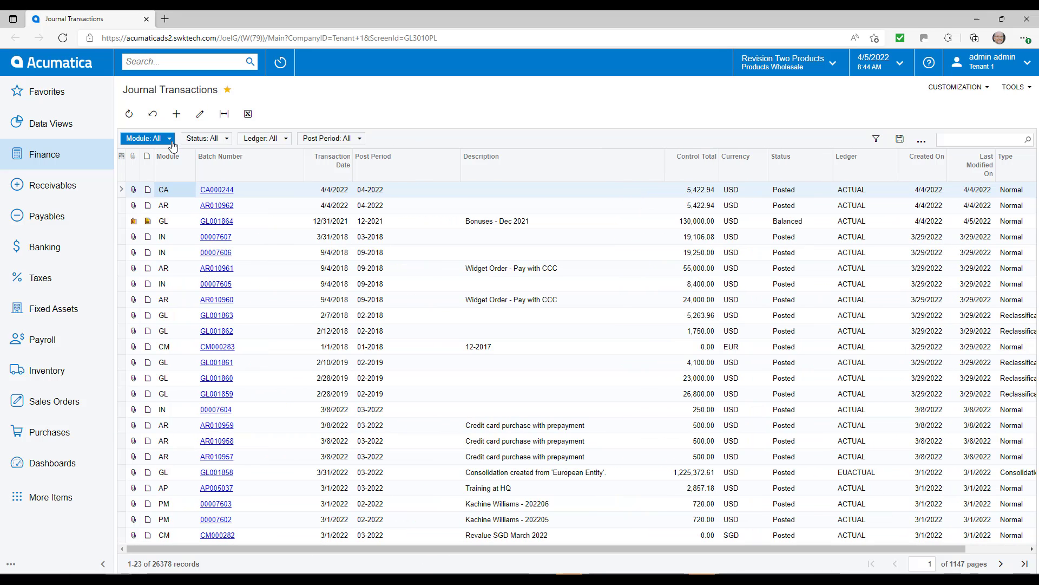
Filter the journal transactions to the GL module only and search them for "Consol".
{"action": "left_click", "coordinate": [155, 139]}
{"action": "left_click", "coordinate": [165, 218]}
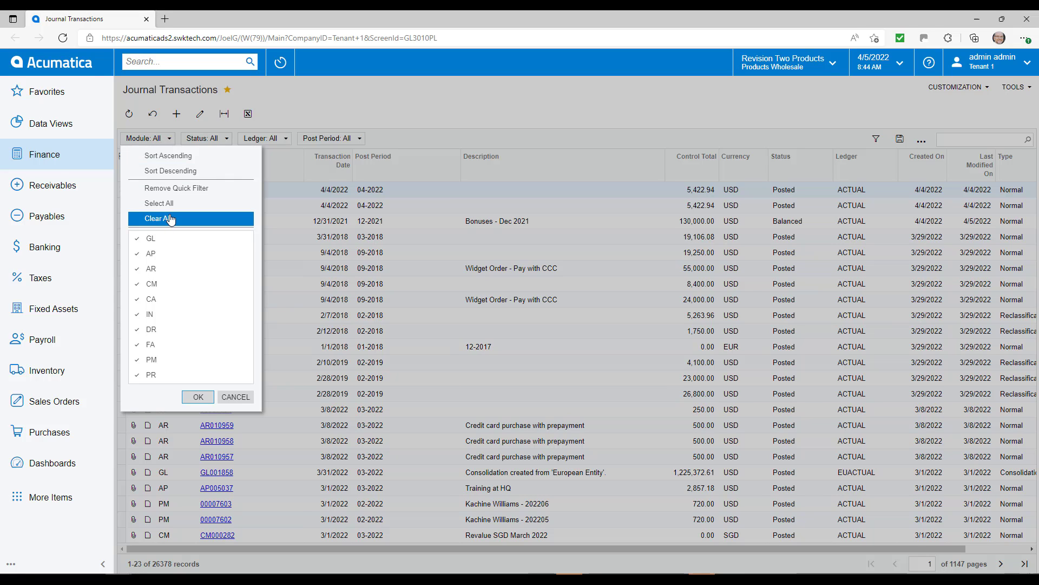
{"action": "left_click", "coordinate": [162, 238]}
{"action": "left_click", "coordinate": [198, 397]}
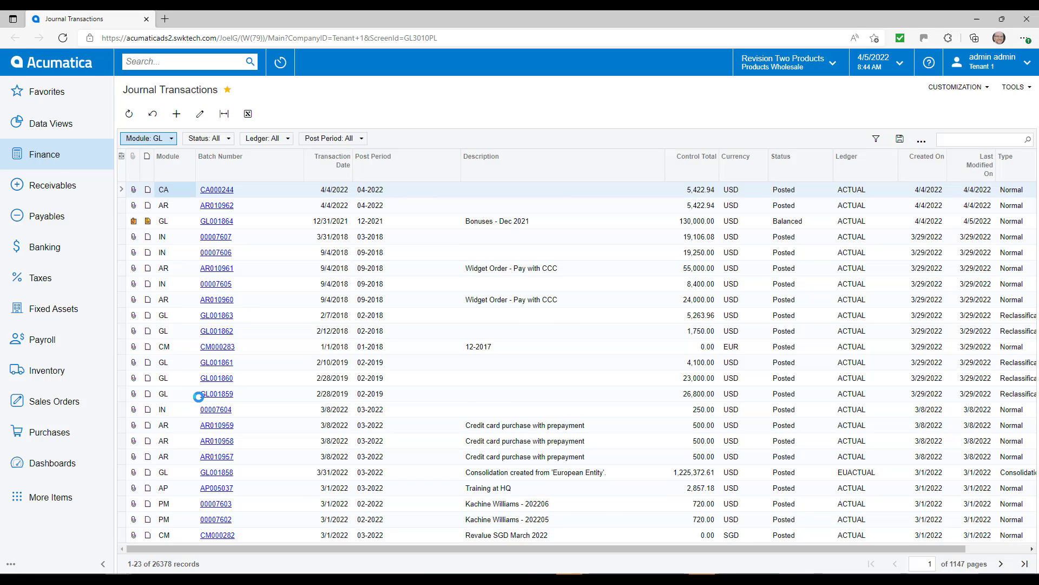
{"action": "left_click", "coordinate": [974, 139]}
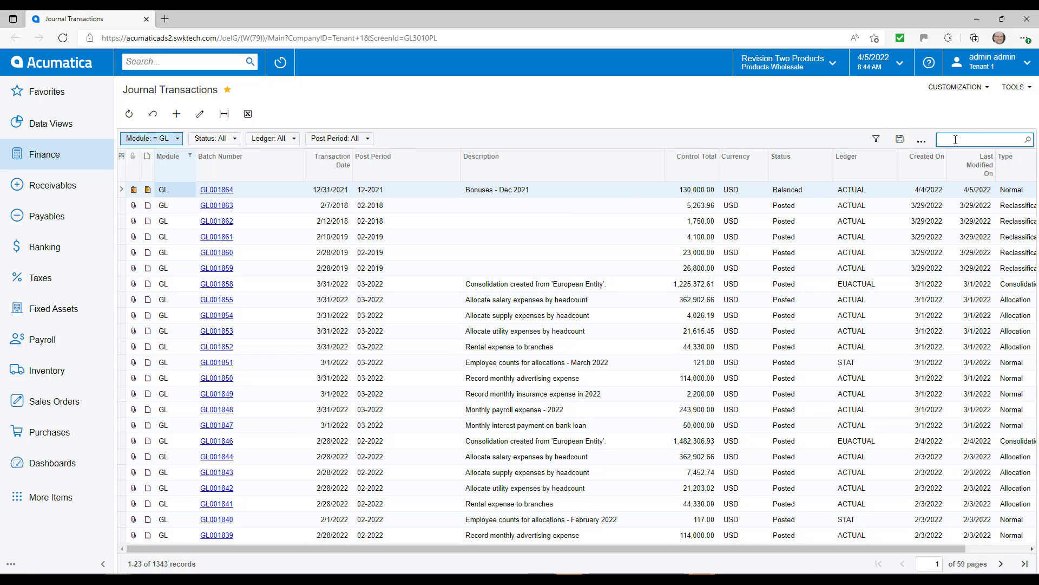
{"action": "type", "text": "Consol"}
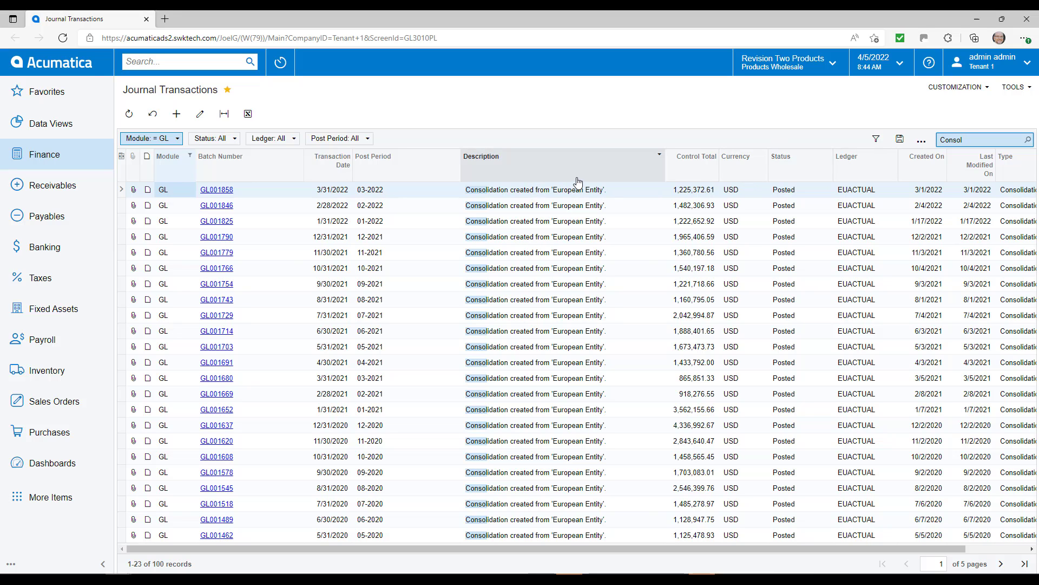
Define an advanced filter condition where Branch ID equals PRODWHOLE.
{"action": "left_click", "coordinate": [876, 139]}
{"action": "left_click", "coordinate": [484, 312]}
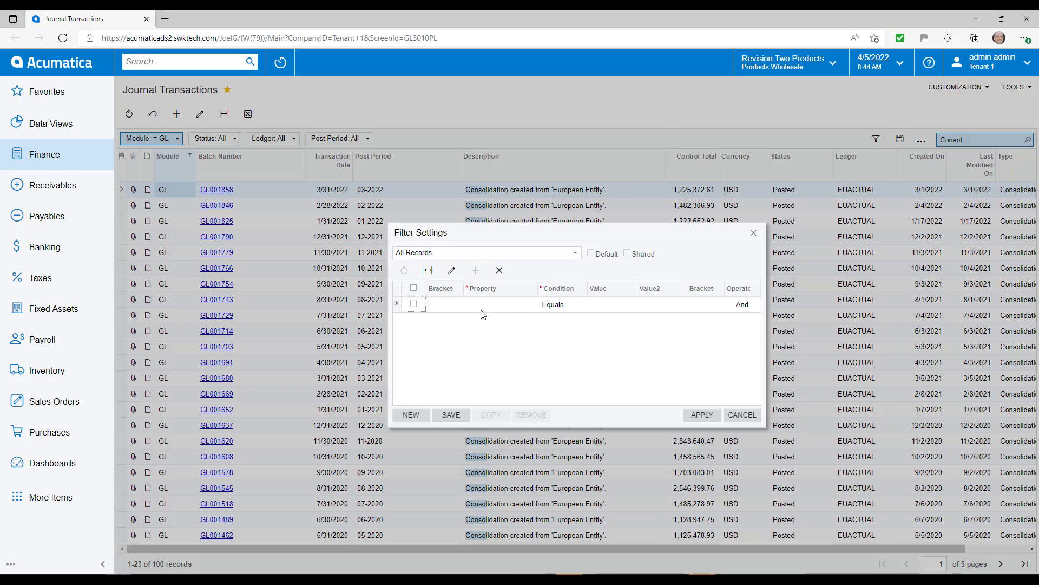
{"action": "left_click", "coordinate": [525, 307]}
{"action": "left_click", "coordinate": [542, 307]}
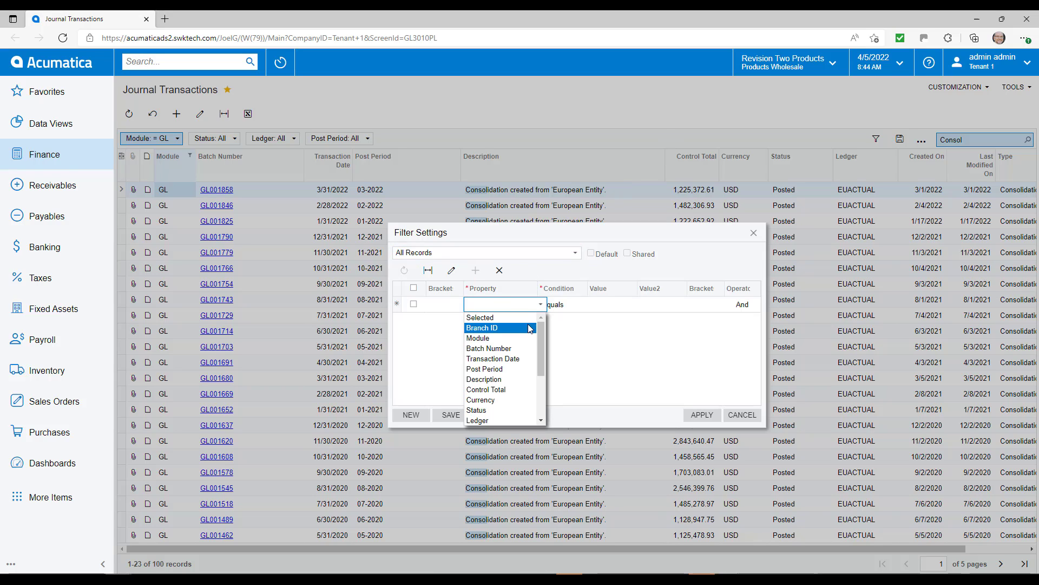
{"action": "left_click", "coordinate": [530, 330]}
{"action": "left_click", "coordinate": [639, 306]}
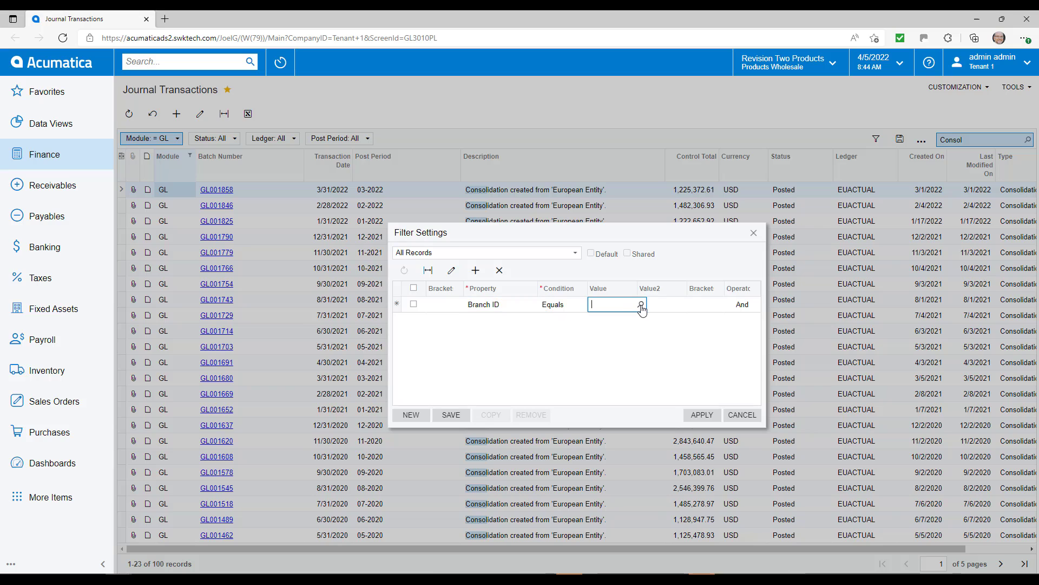
{"action": "left_click", "coordinate": [640, 304]}
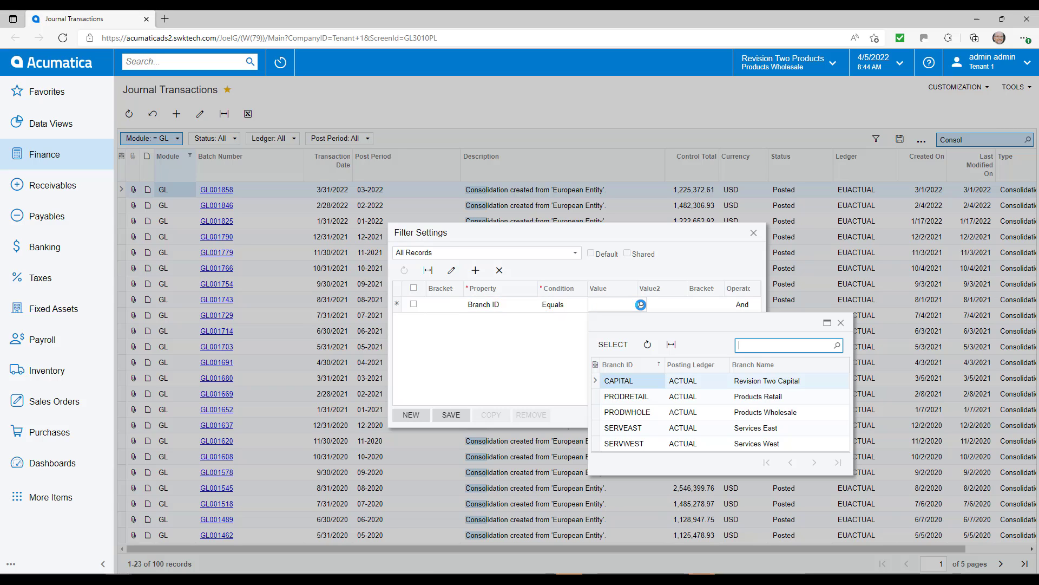
{"action": "double_click", "coordinate": [649, 413]}
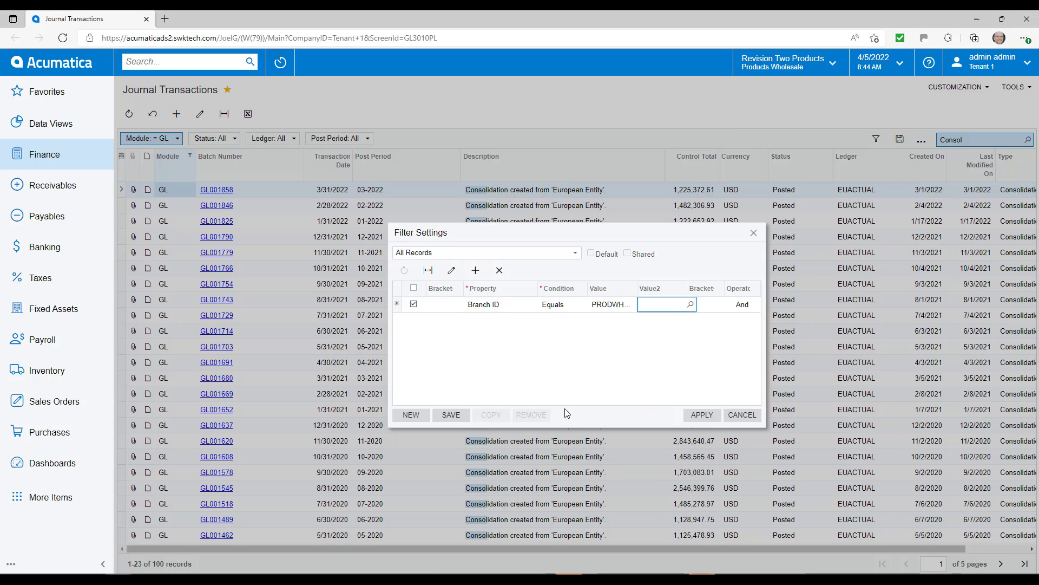
Save the filter as "My Branch" and apply it to the journal transactions.
{"action": "left_click", "coordinate": [449, 419]}
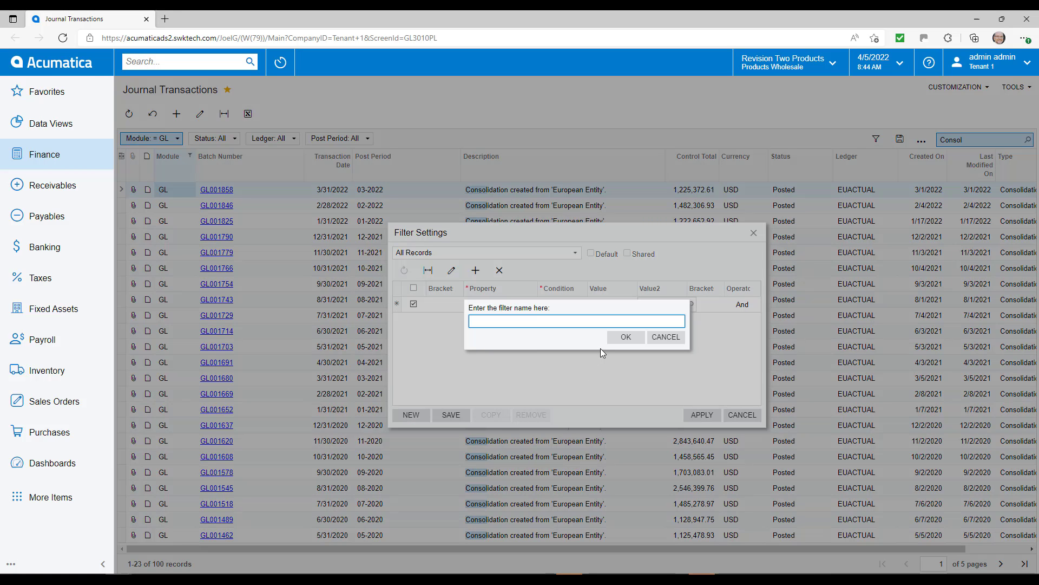
{"action": "type", "text": "My Branch"}
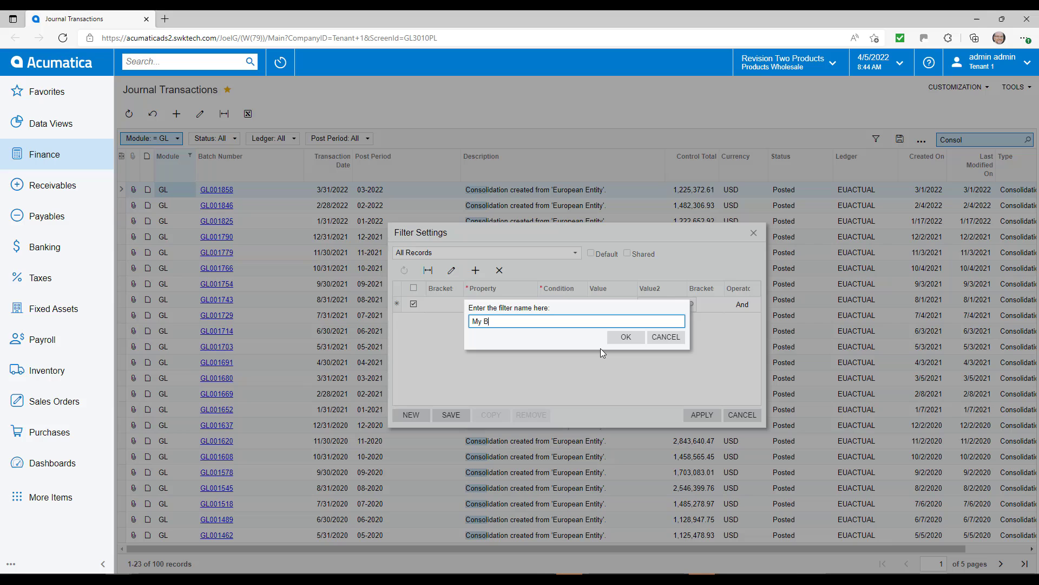
{"action": "left_click", "coordinate": [624, 338]}
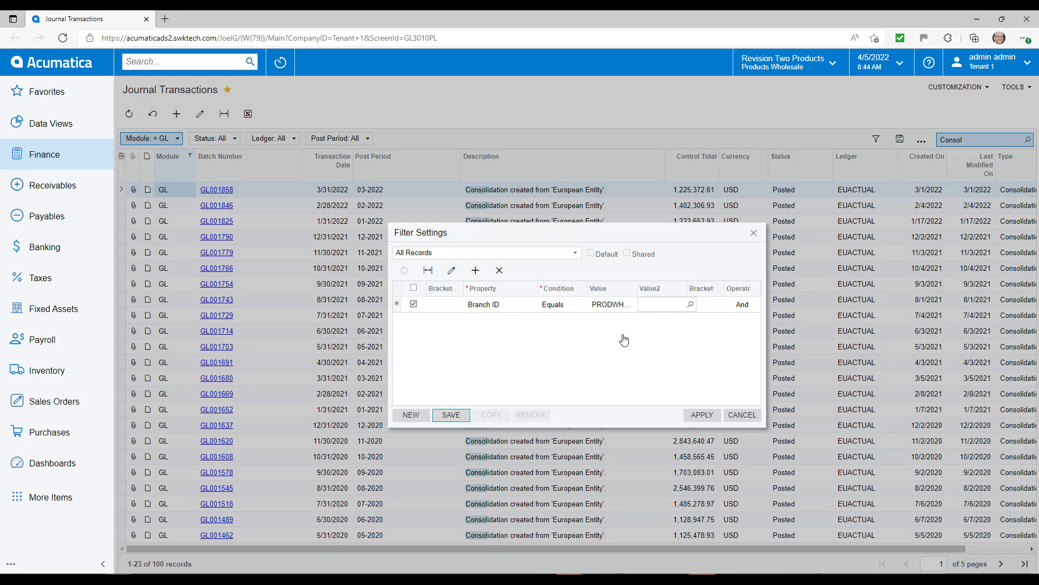
{"action": "left_click", "coordinate": [699, 417]}
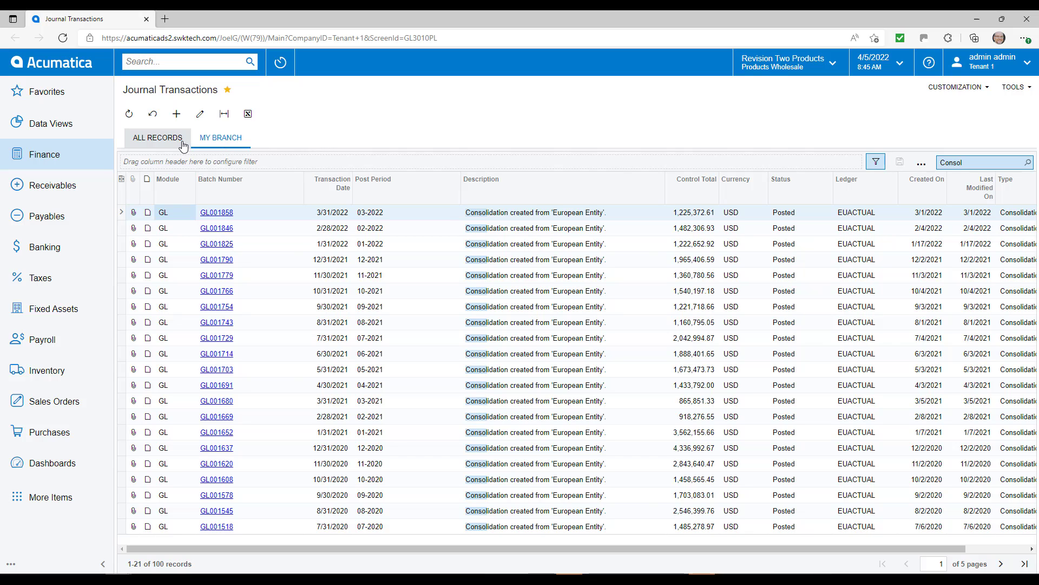
Return to the All Records view, clear the search text and reset the module filter to all modules.
{"action": "left_click", "coordinate": [157, 140]}
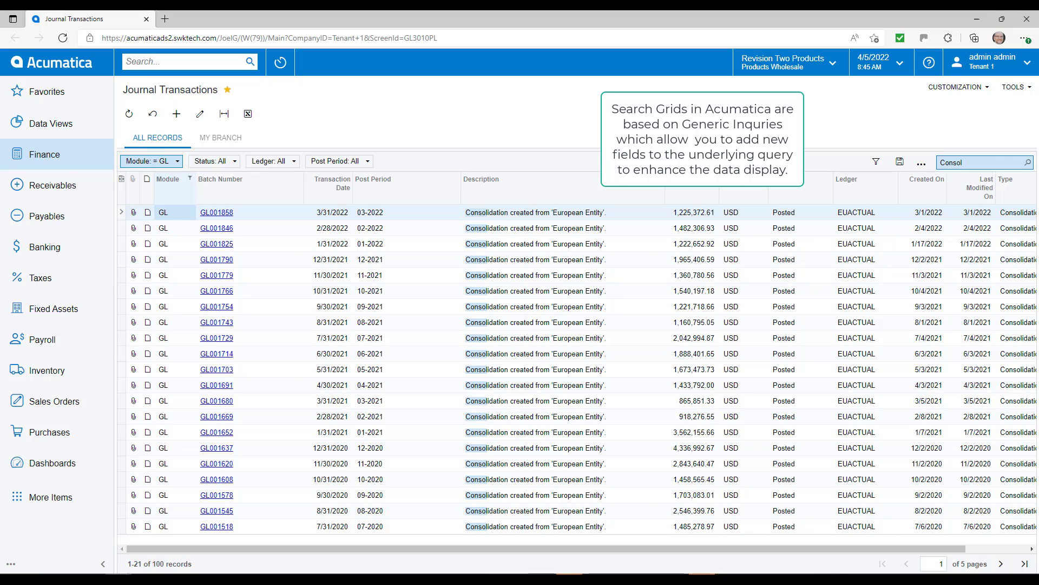
{"action": "left_click", "coordinate": [977, 162]}
{"action": "key", "text": "BackSpace"}
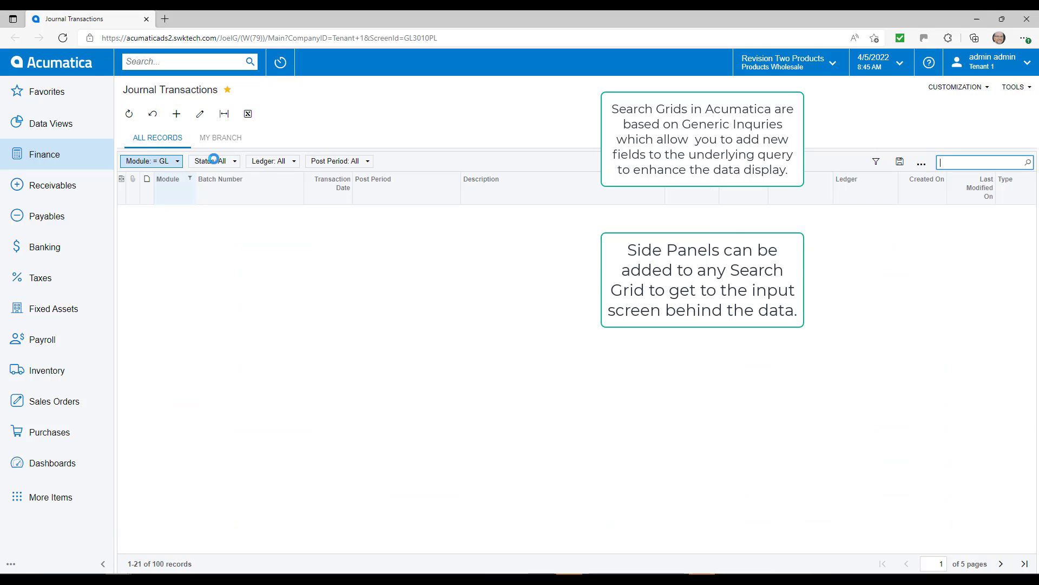
{"action": "left_click", "coordinate": [175, 164]}
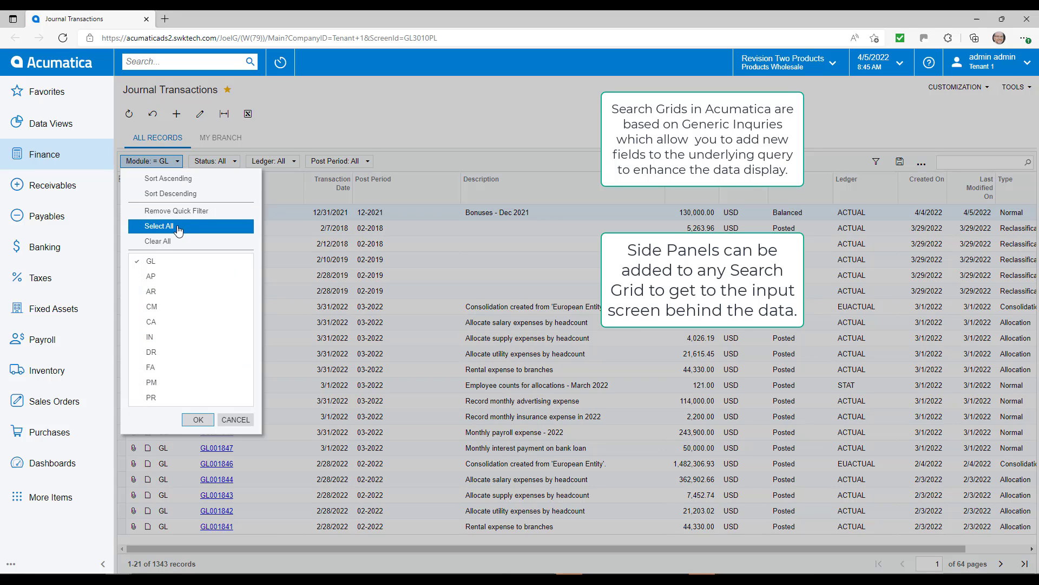
{"action": "left_click", "coordinate": [198, 420]}
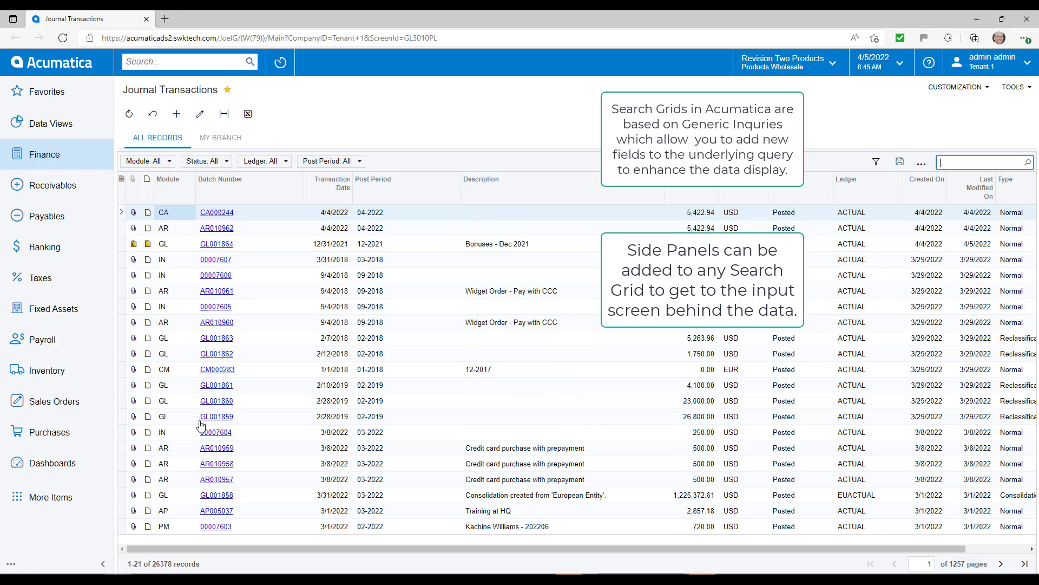
Open the "Bonuses - Dec 2021" batch and mark the Hold action as a favorite.
{"action": "left_click", "coordinate": [215, 247]}
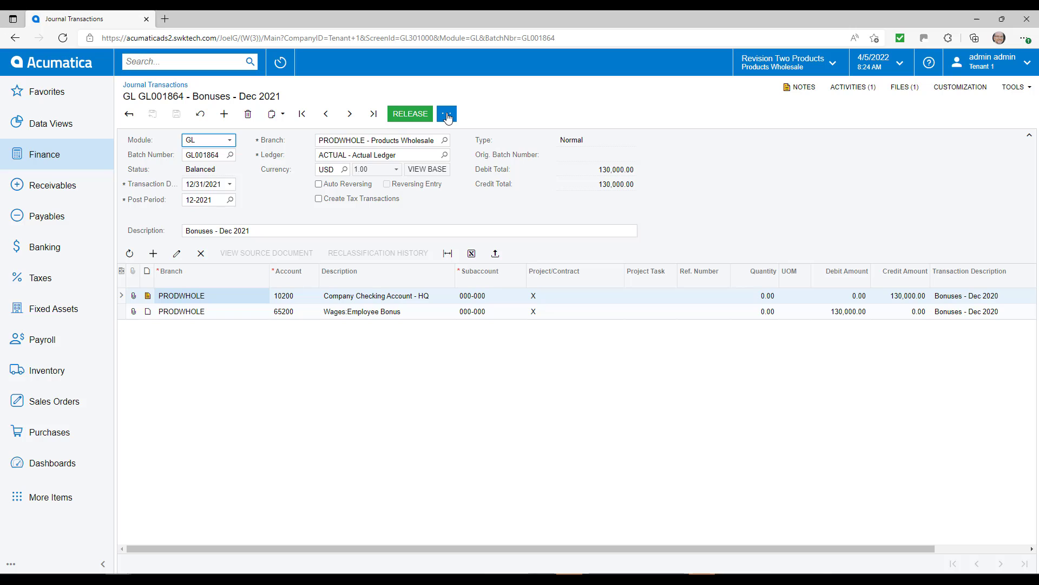
{"action": "left_click", "coordinate": [447, 115]}
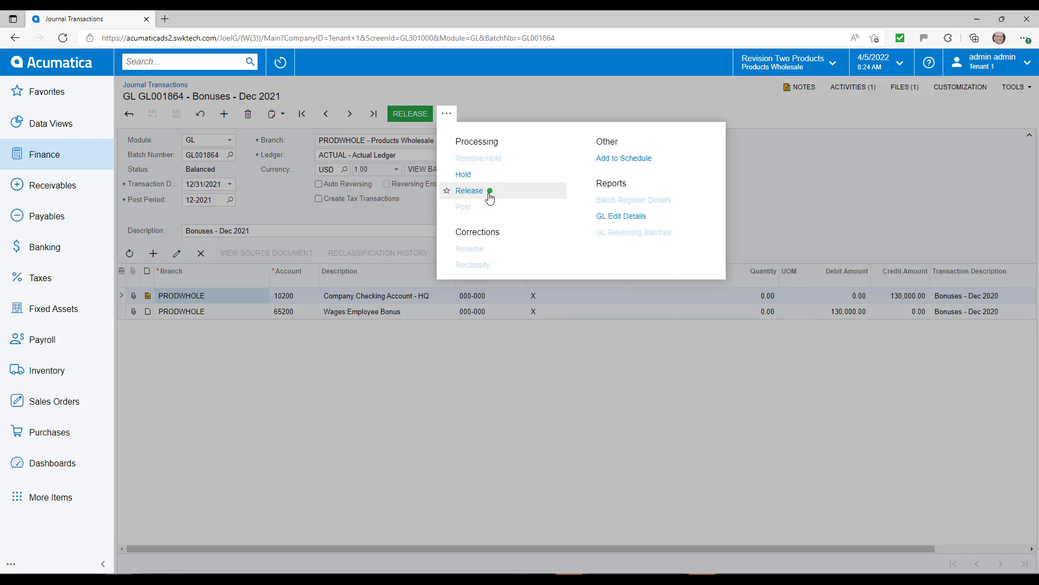
{"action": "left_click", "coordinate": [446, 175]}
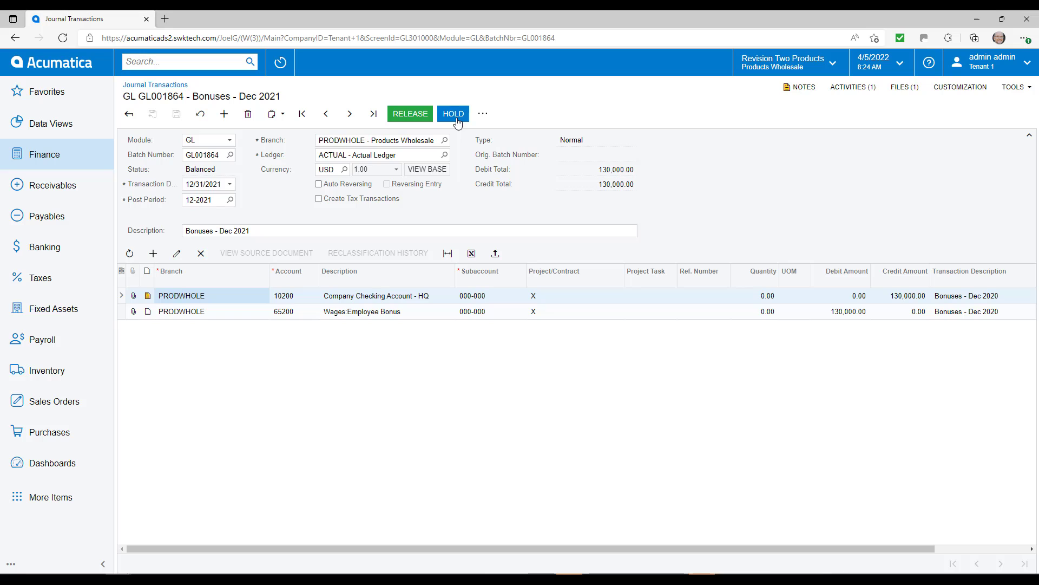
Remove the Hold action from the favorite actions of the "Bonuses - Dec 2021" batch.
{"action": "left_click", "coordinate": [483, 114]}
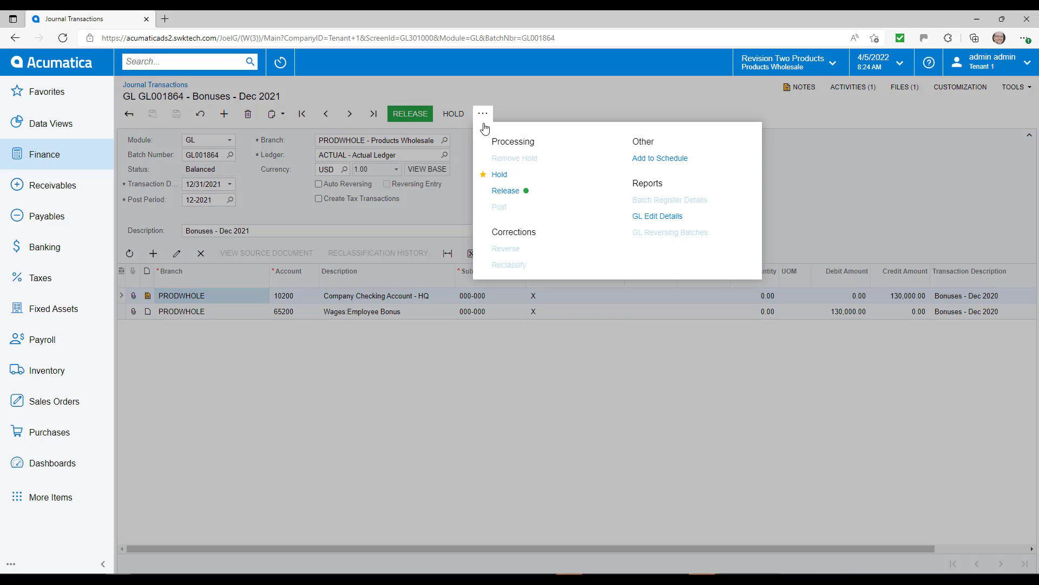
{"action": "left_click", "coordinate": [481, 174]}
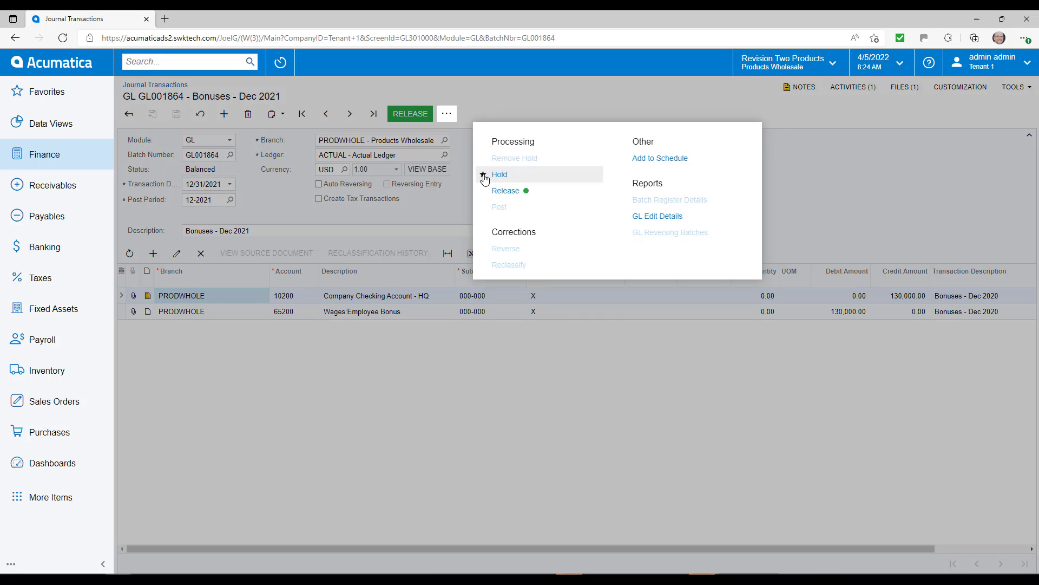
{"action": "left_click", "coordinate": [542, 97]}
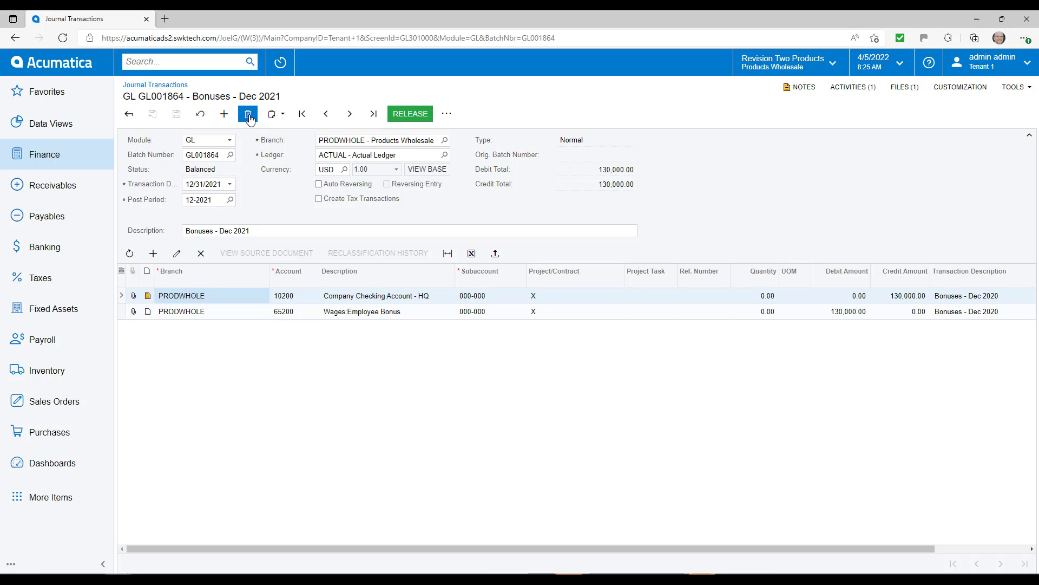
Copy the "Bonuses - Dec 2021" batch, paste it into a new journal transaction and save the new batch.
{"action": "left_click", "coordinate": [285, 116]}
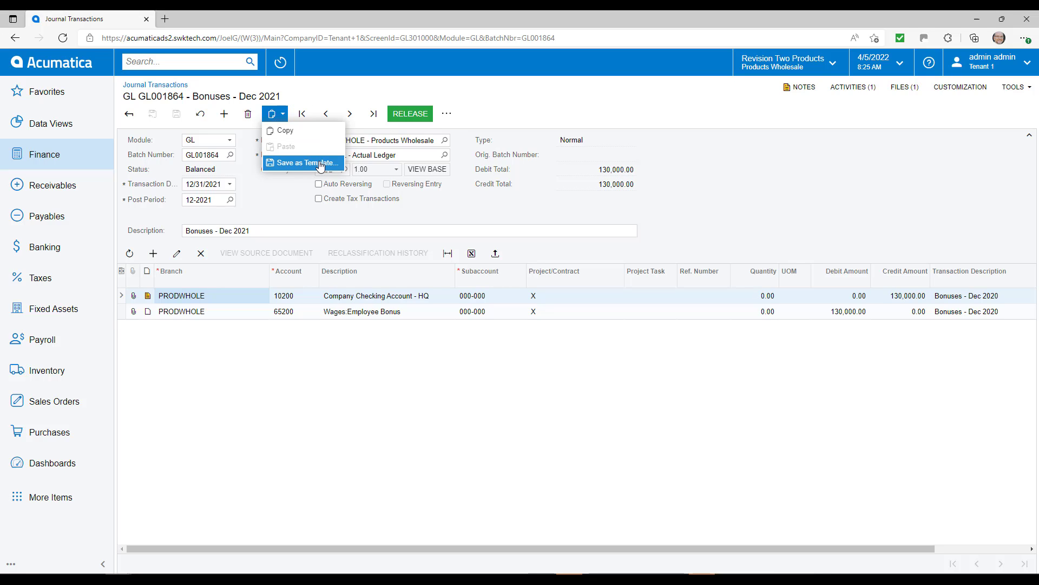
{"action": "left_click", "coordinate": [303, 135]}
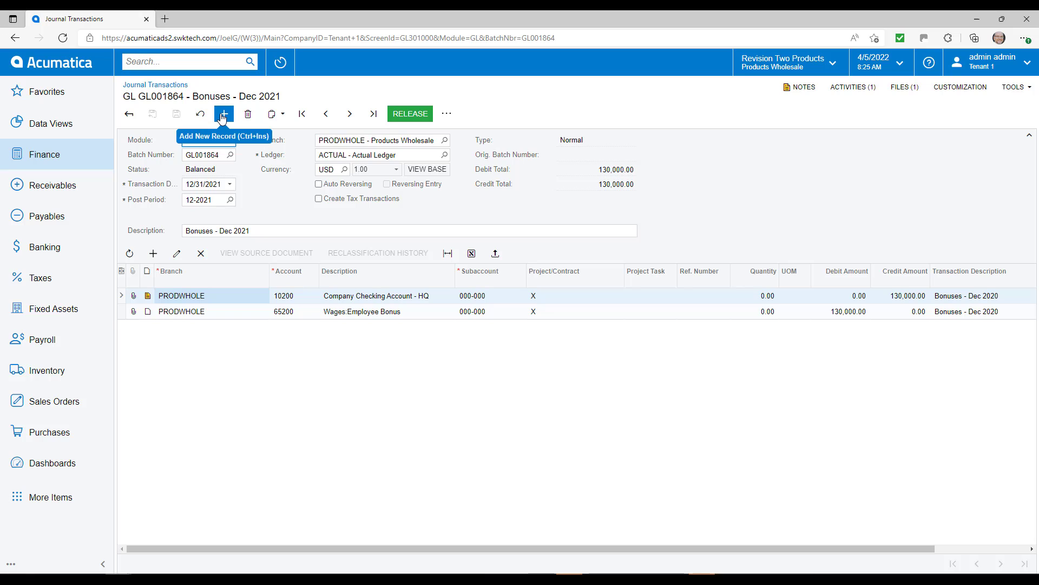
{"action": "left_click", "coordinate": [224, 115]}
{"action": "left_click", "coordinate": [283, 115]}
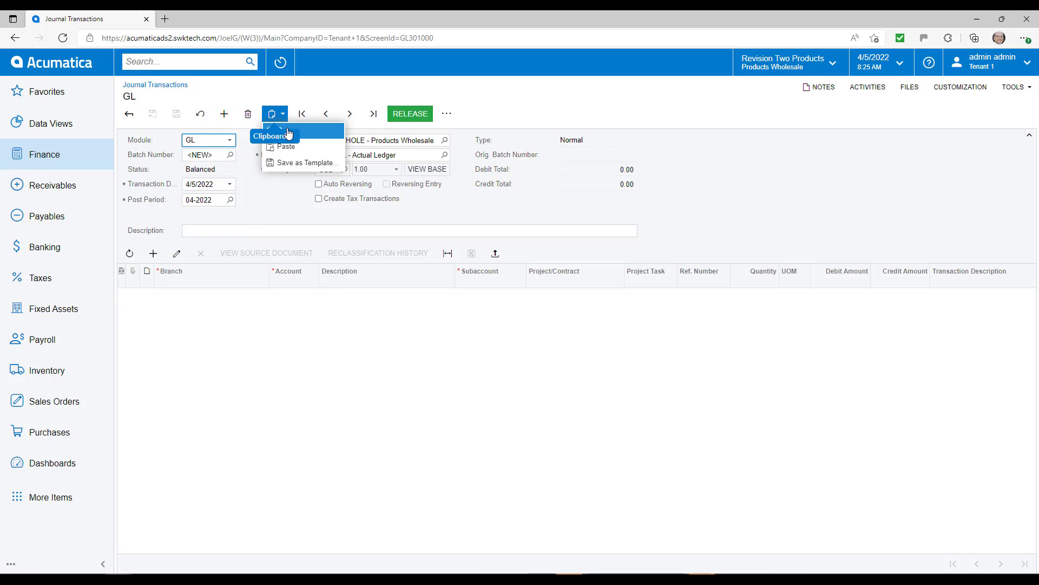
{"action": "left_click", "coordinate": [289, 147]}
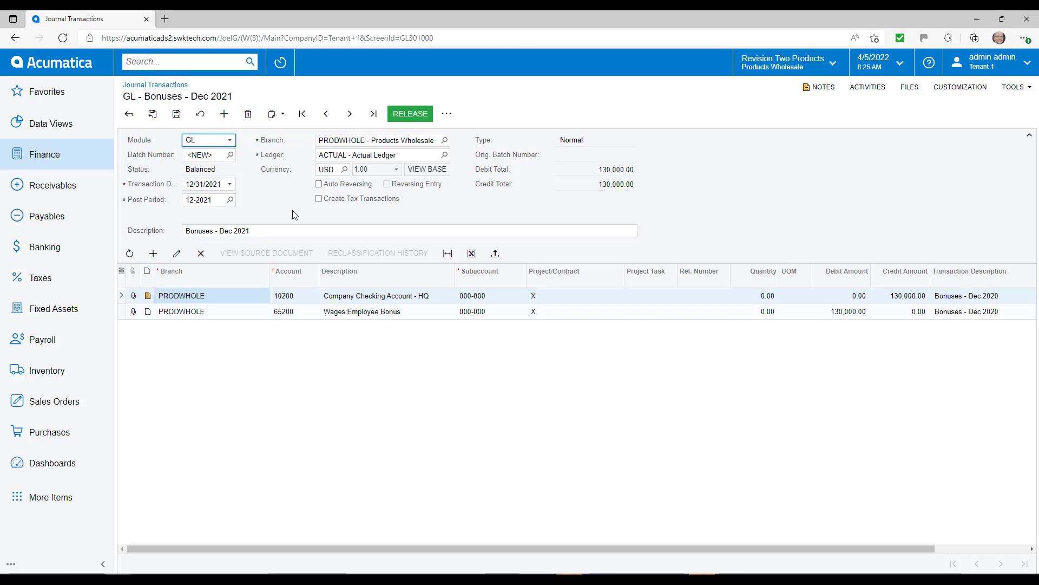
{"action": "left_click", "coordinate": [177, 115]}
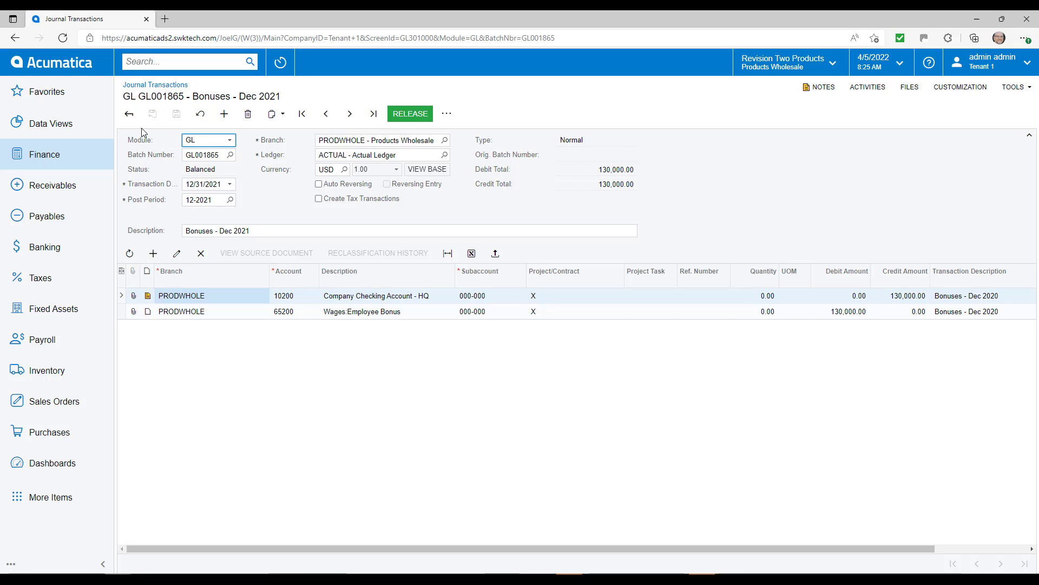
Return to the journal transactions list, open the original batch GL001864 and view its record note.
{"action": "left_click", "coordinate": [130, 115]}
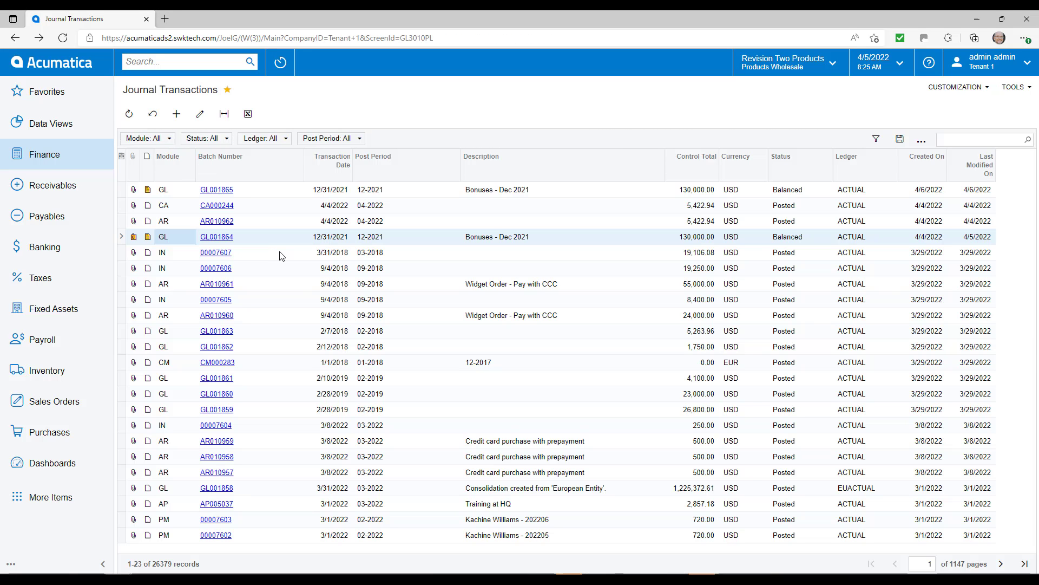
{"action": "left_click", "coordinate": [224, 240]}
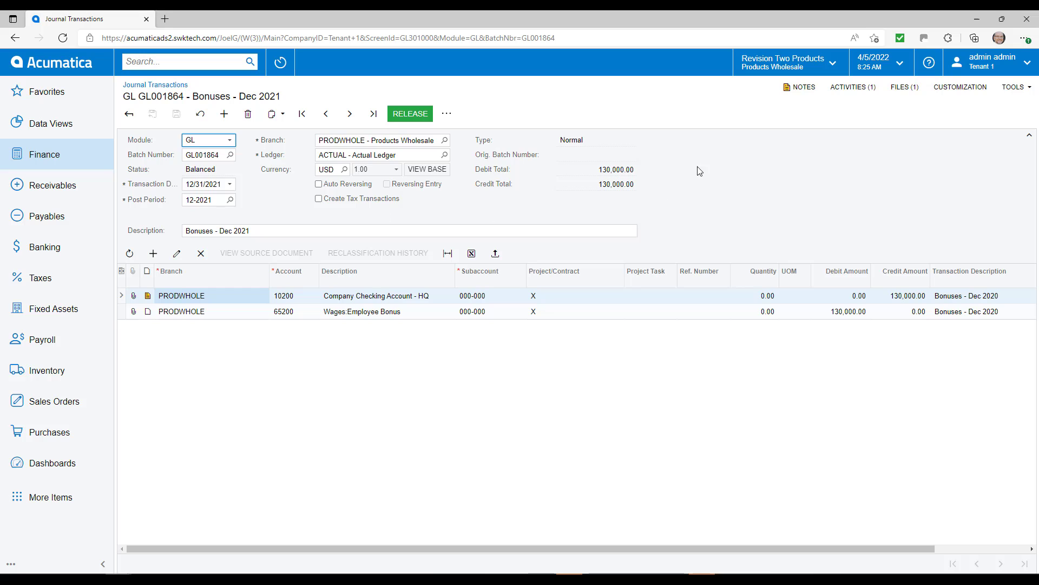
{"action": "left_click", "coordinate": [801, 91]}
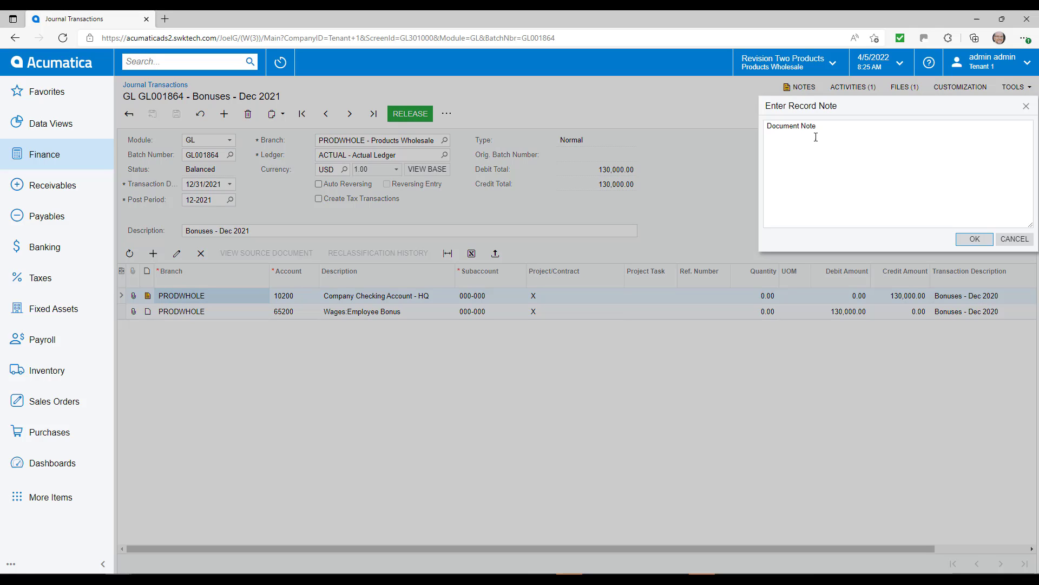
{"action": "left_click", "coordinate": [1015, 238]}
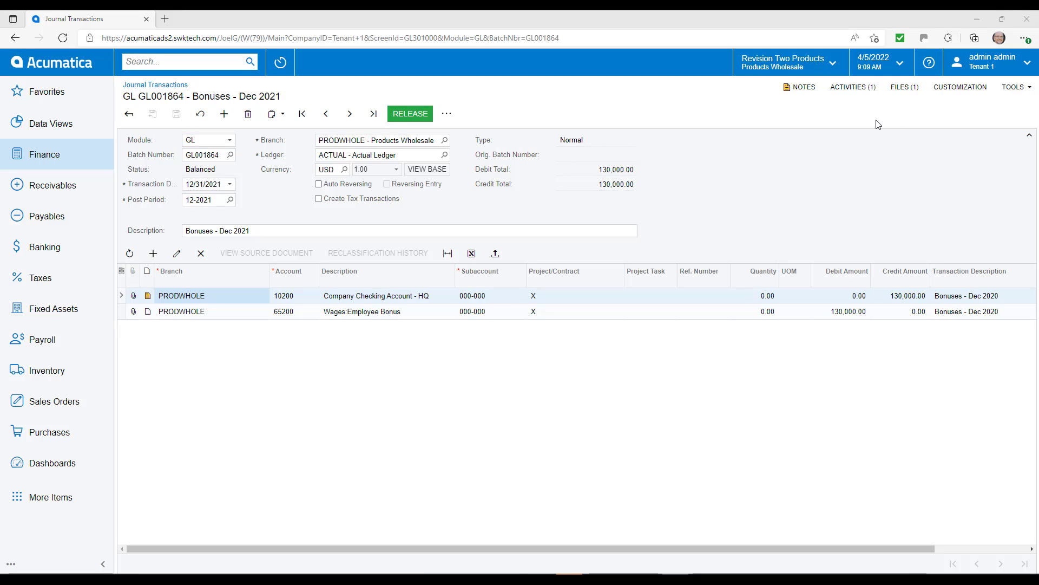
Review the batch's "My Note Date stamped" activity, its related journal entry and the activity types that can be added.
{"action": "left_click", "coordinate": [852, 87]}
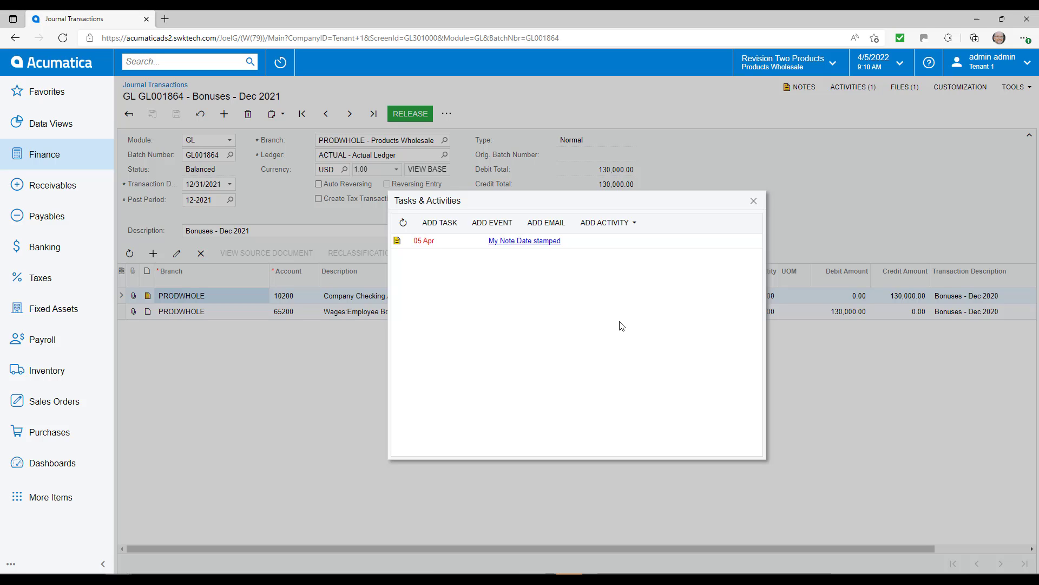
{"action": "left_click", "coordinate": [523, 245]}
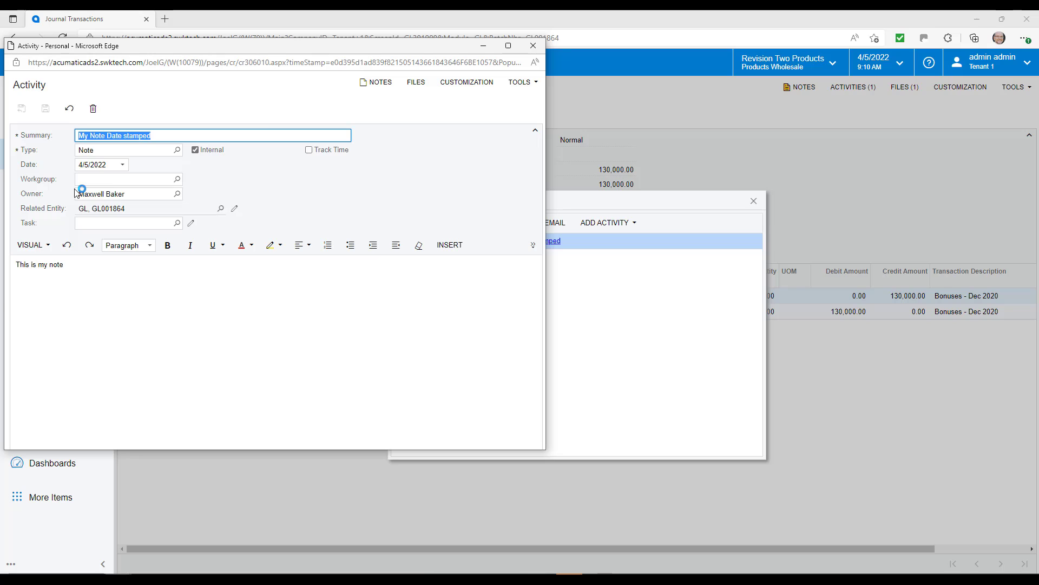
{"action": "left_click", "coordinate": [236, 210]}
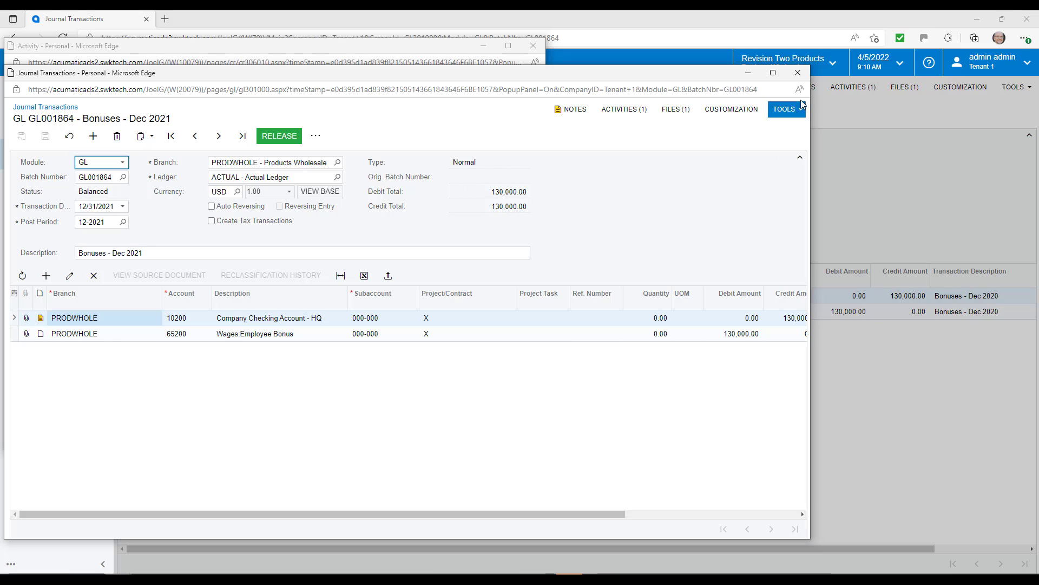
{"action": "left_click", "coordinate": [798, 72]}
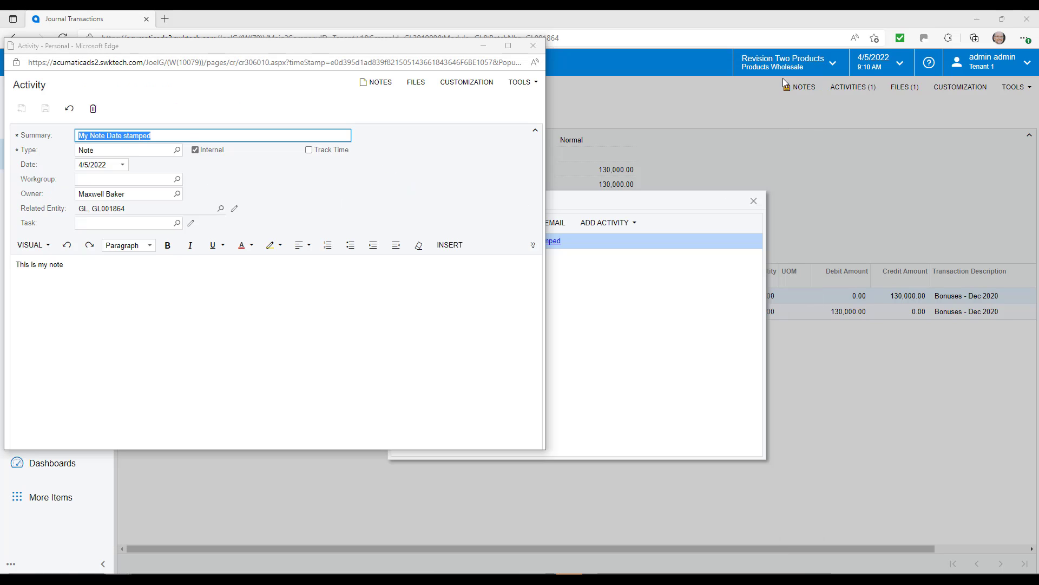
{"action": "left_click", "coordinate": [532, 44]}
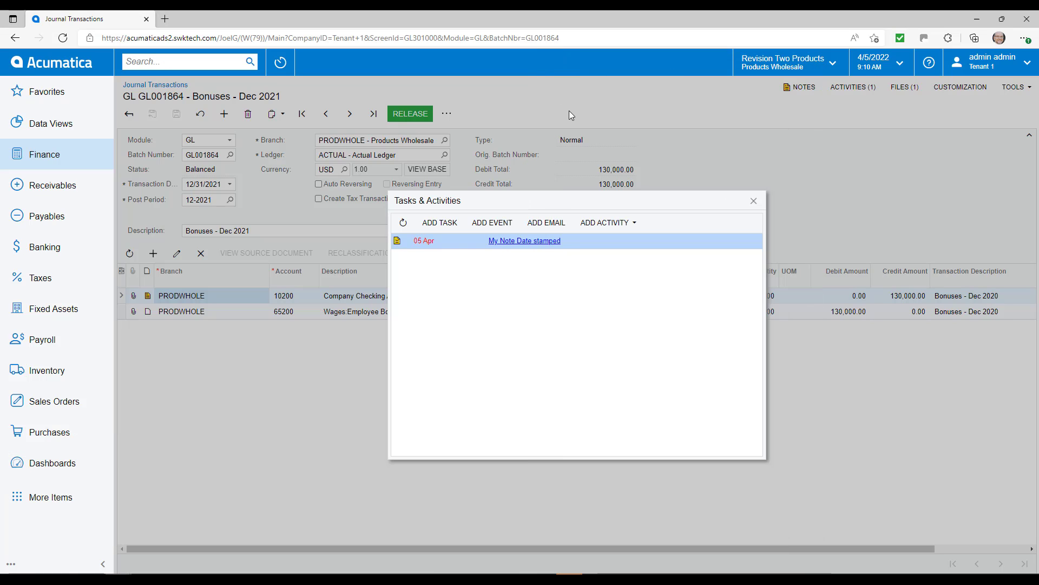
{"action": "left_click", "coordinate": [628, 223]}
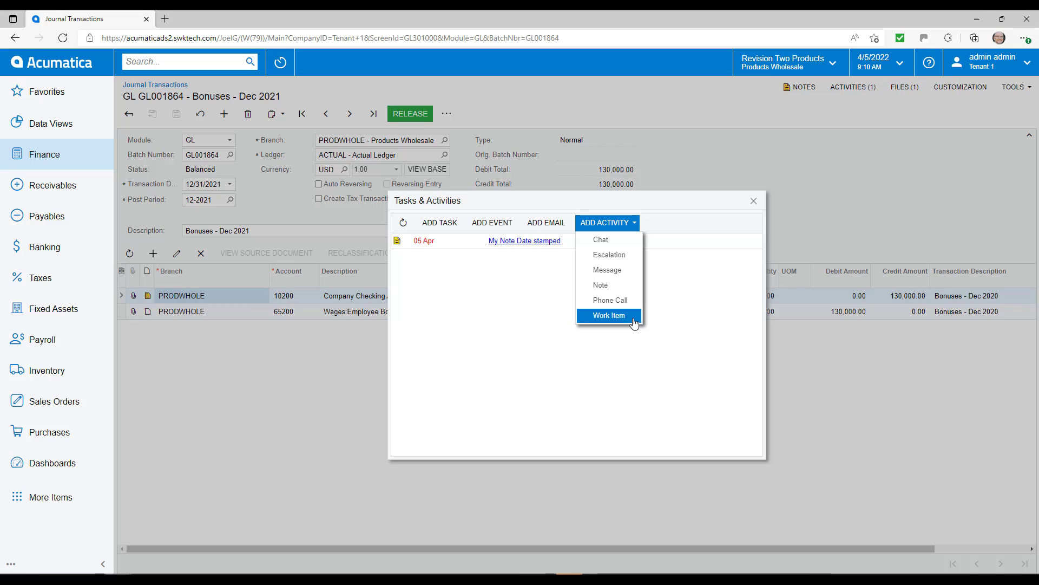
{"action": "left_click", "coordinate": [507, 335]}
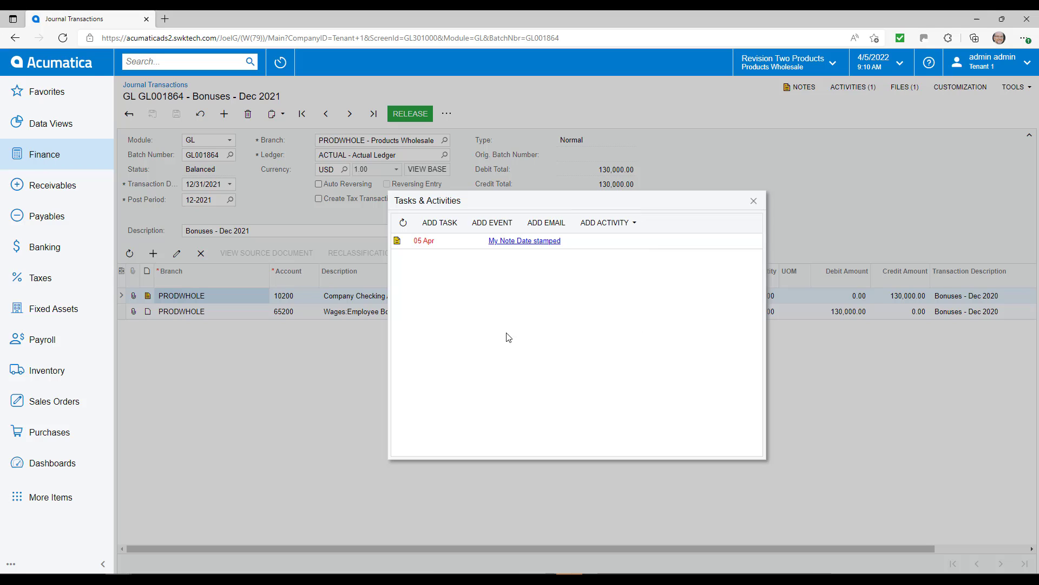
Add a task to the batch with the summary "Please review", due date 4/8/2022 and a different employee as owner.
{"action": "left_click", "coordinate": [440, 223]}
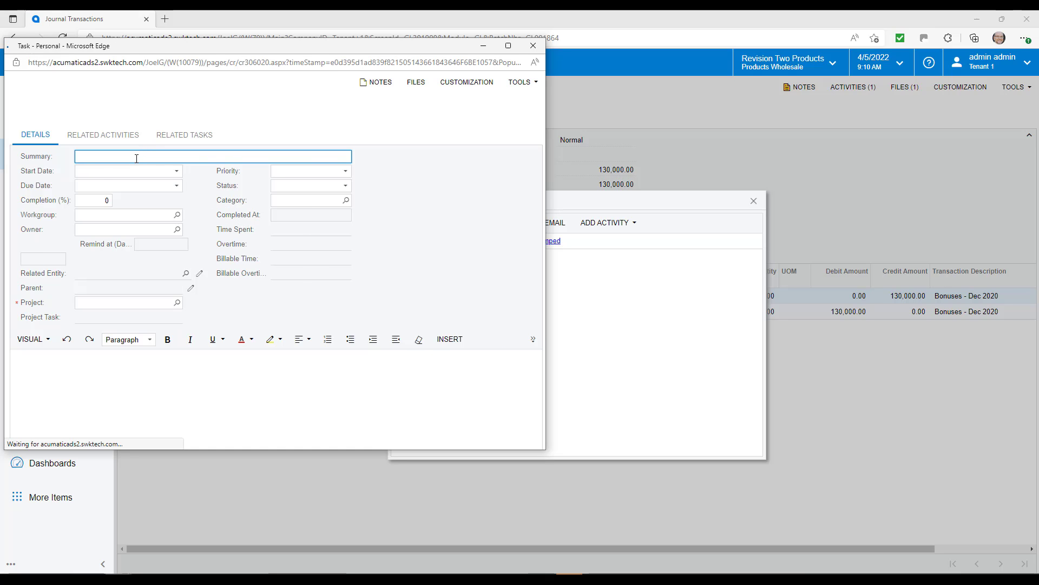
{"action": "type", "text": "Please review"}
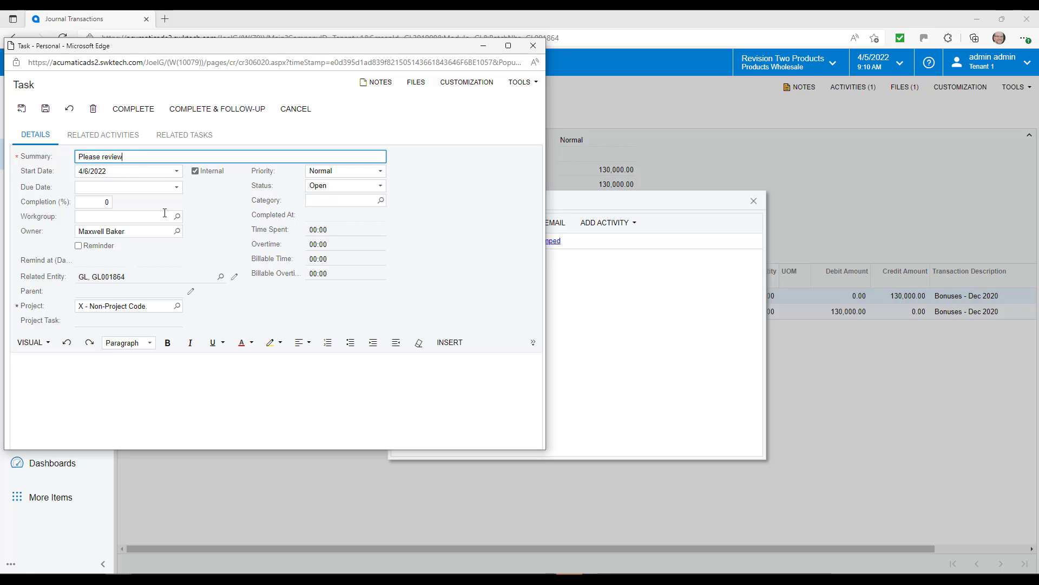
{"action": "left_click", "coordinate": [178, 191]}
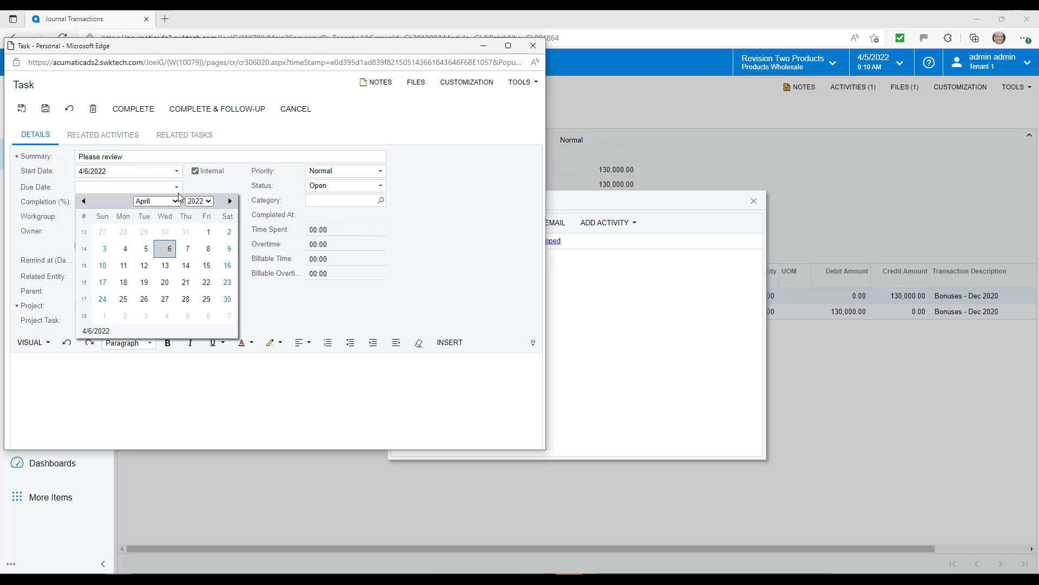
{"action": "left_click", "coordinate": [204, 246]}
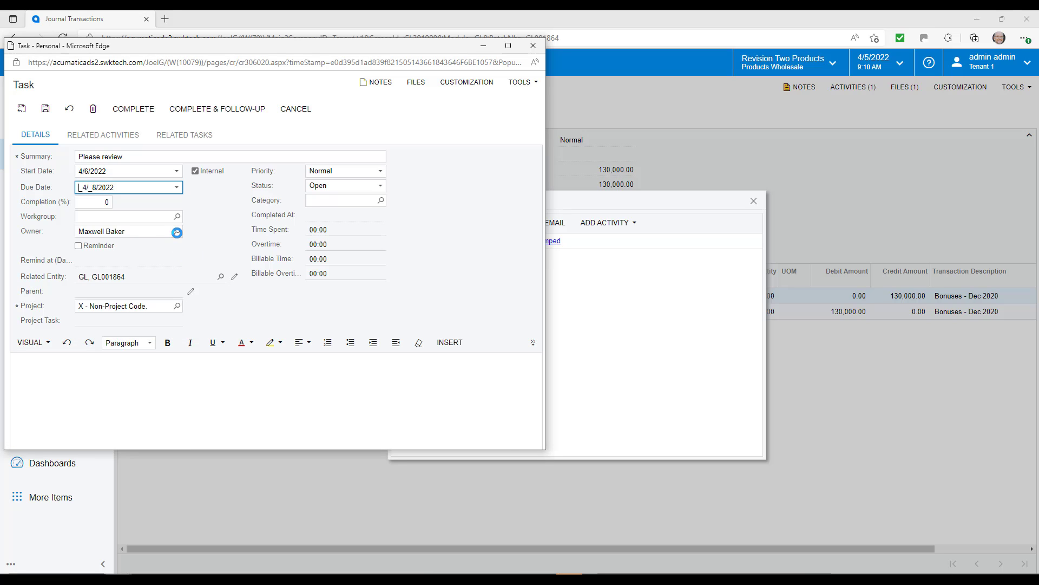
{"action": "left_click", "coordinate": [177, 231]}
{"action": "double_click", "coordinate": [138, 355]}
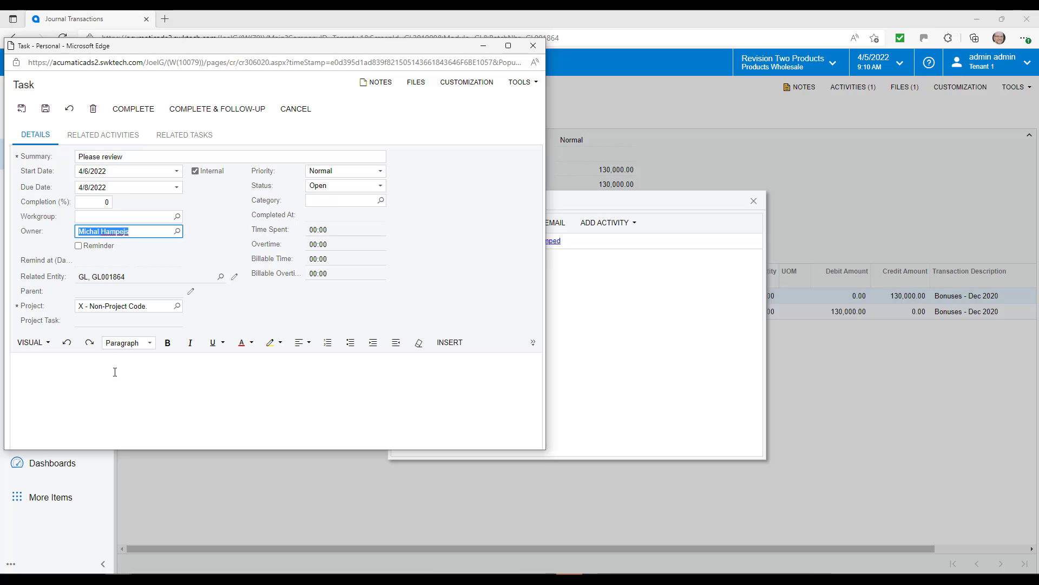
Check the task's related journal entry, save the task and close the batch's tasks and activities.
{"action": "left_click", "coordinate": [234, 276]}
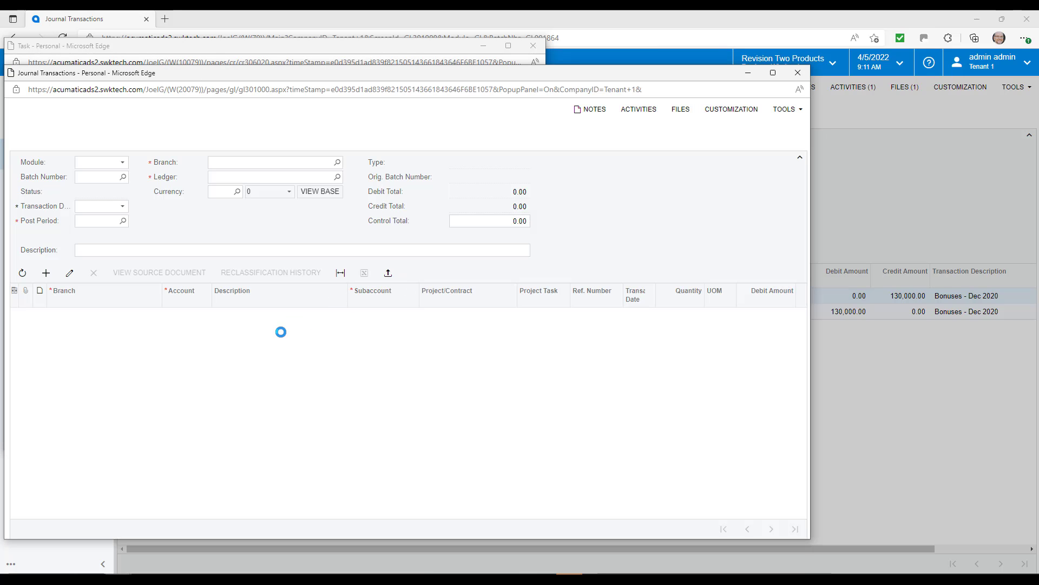
{"action": "left_click", "coordinate": [798, 73]}
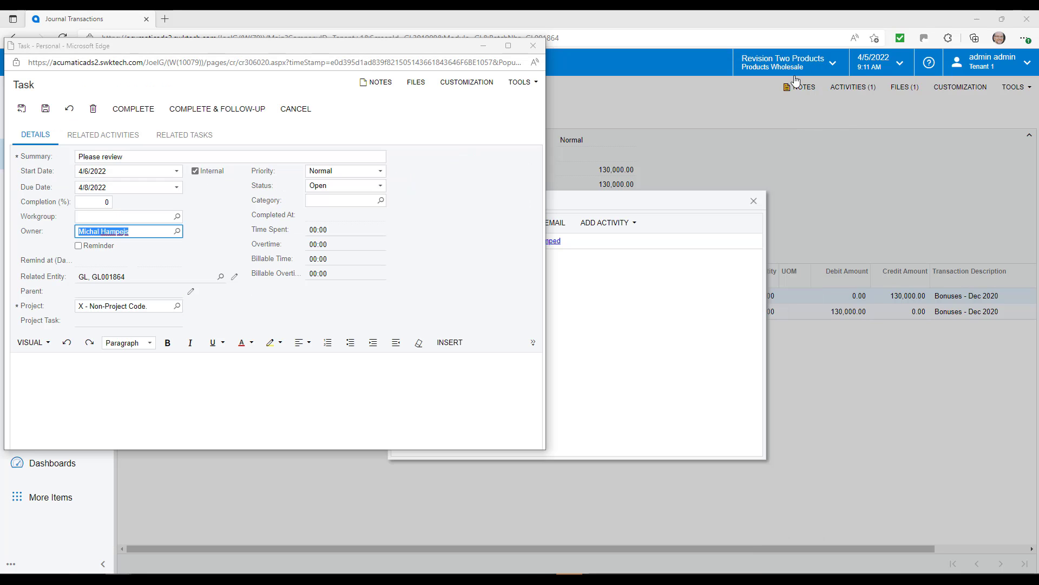
{"action": "left_click", "coordinate": [22, 110]}
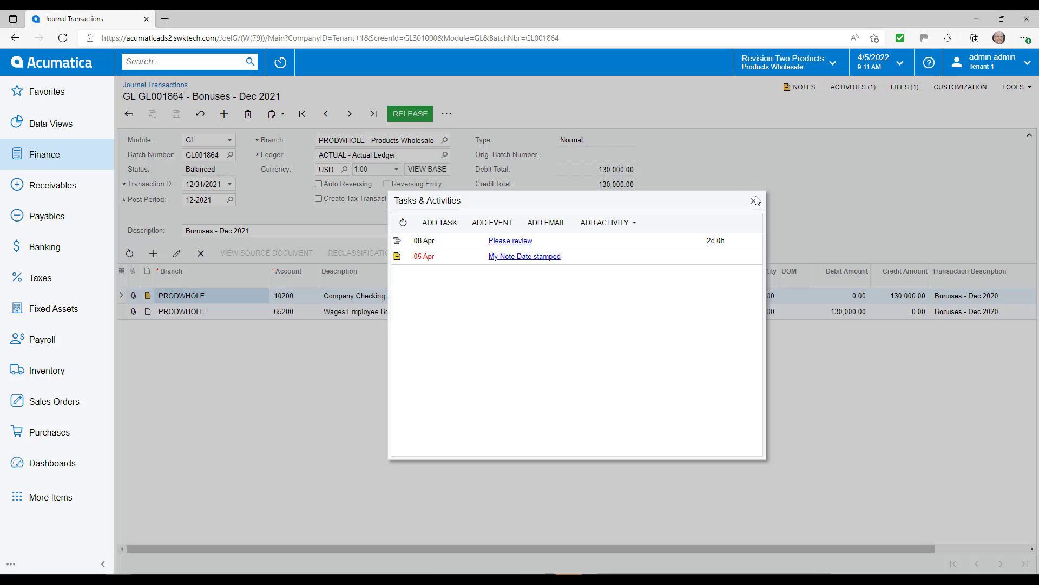
{"action": "left_click", "coordinate": [754, 202]}
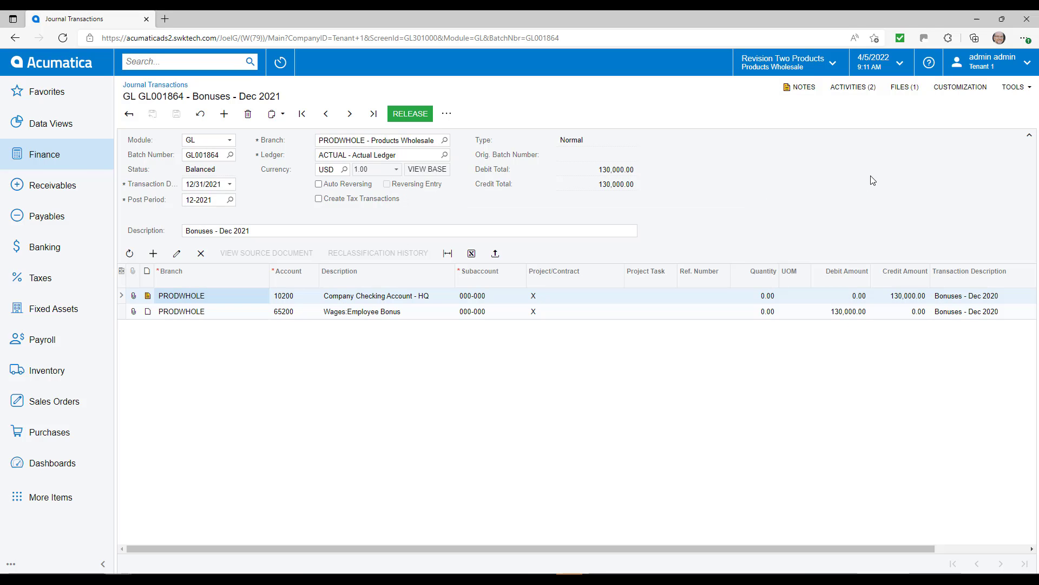
Attach "Goto Vendor Invoice 107.pdf" and "Import Bank Transactions 20160108.xlsx" to the batch and display its attached files.
{"action": "left_click", "coordinate": [905, 87]}
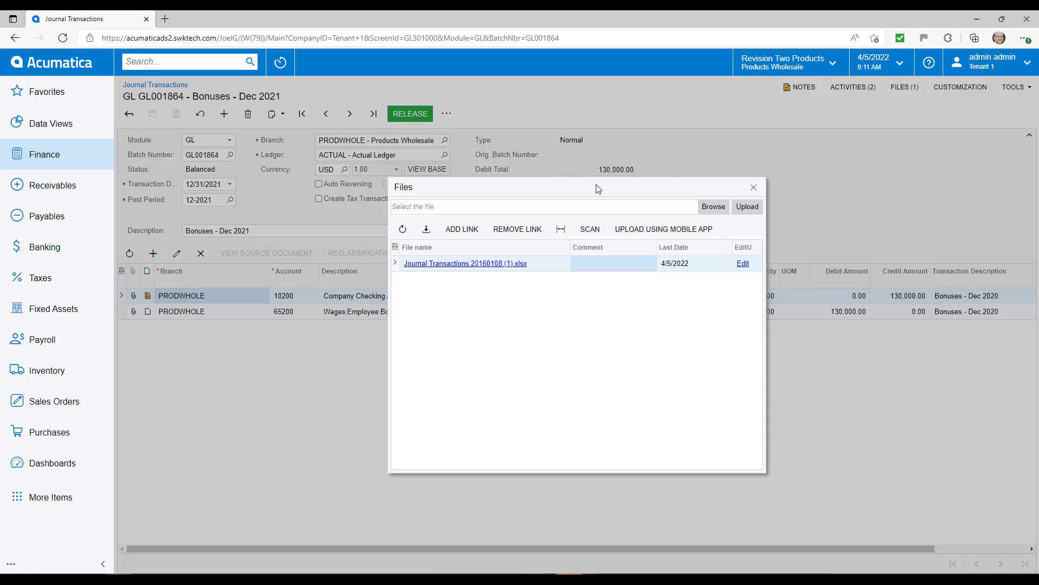
{"action": "left_click_drag", "start_coordinate": [598, 188], "coordinate": [565, 132]}
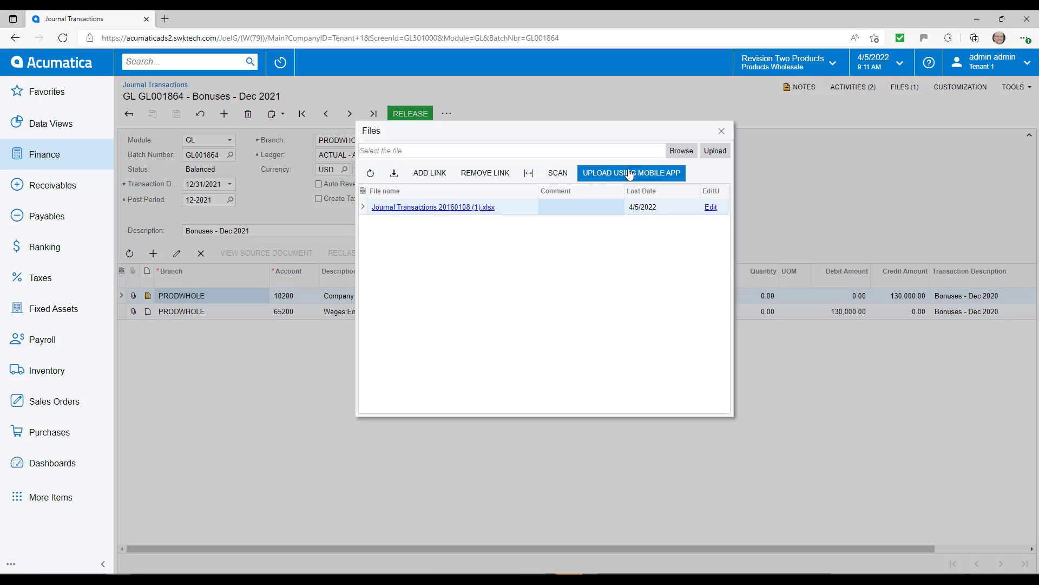
{"action": "left_click", "coordinate": [677, 152]}
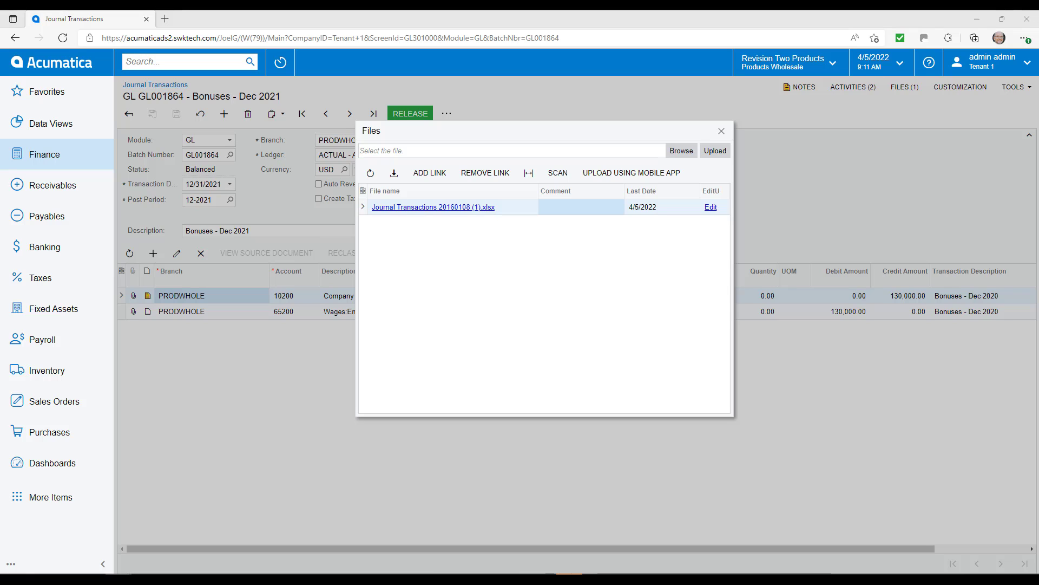
{"action": "left_click_drag", "start_coordinate": [5, 240], "coordinate": [499, 265]}
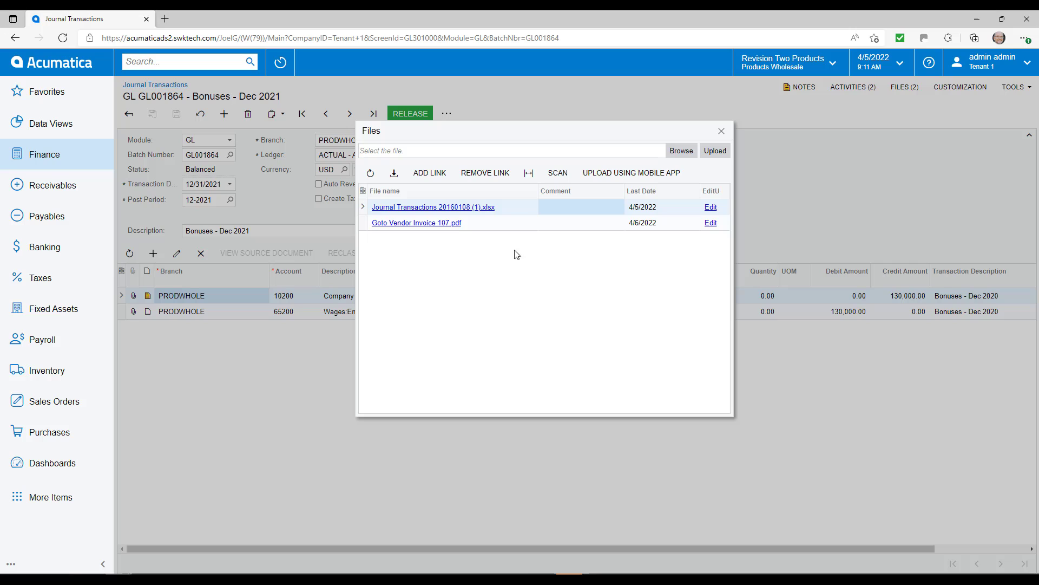
{"action": "left_click", "coordinate": [721, 132]}
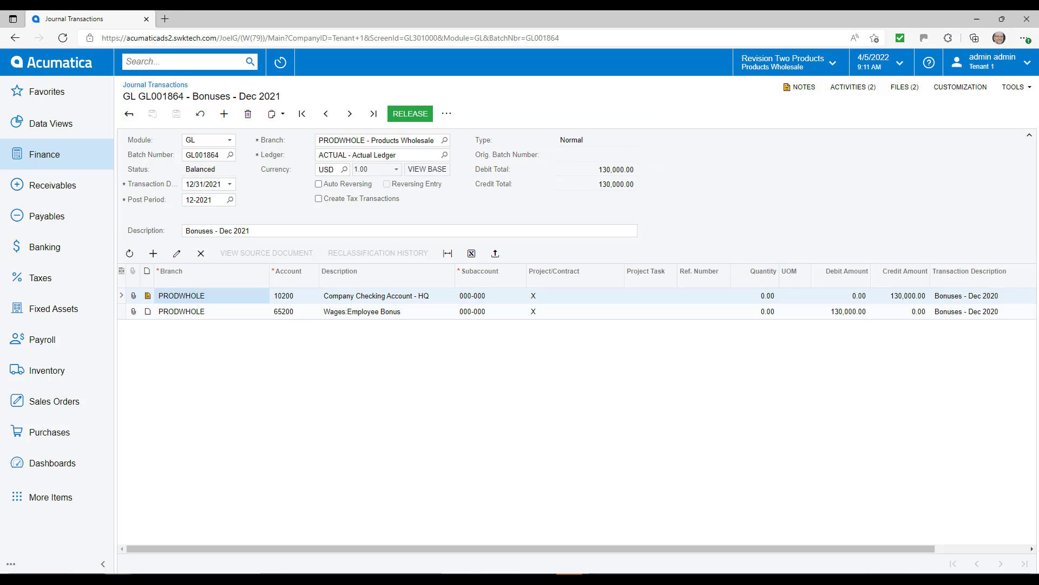
{"action": "left_click_drag", "start_coordinate": [703, 210], "coordinate": [796, 199]}
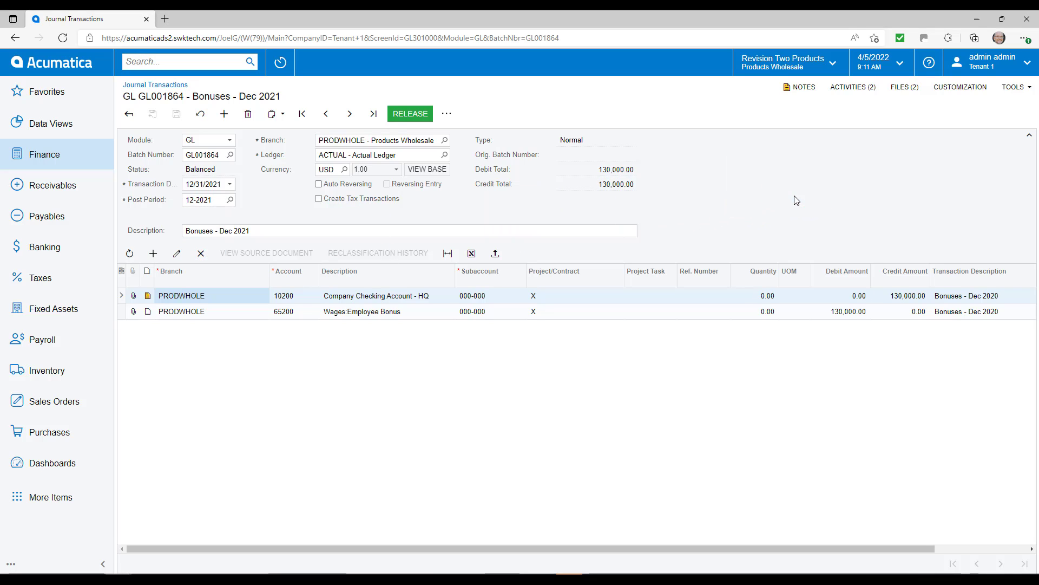
{"action": "left_click", "coordinate": [905, 87]}
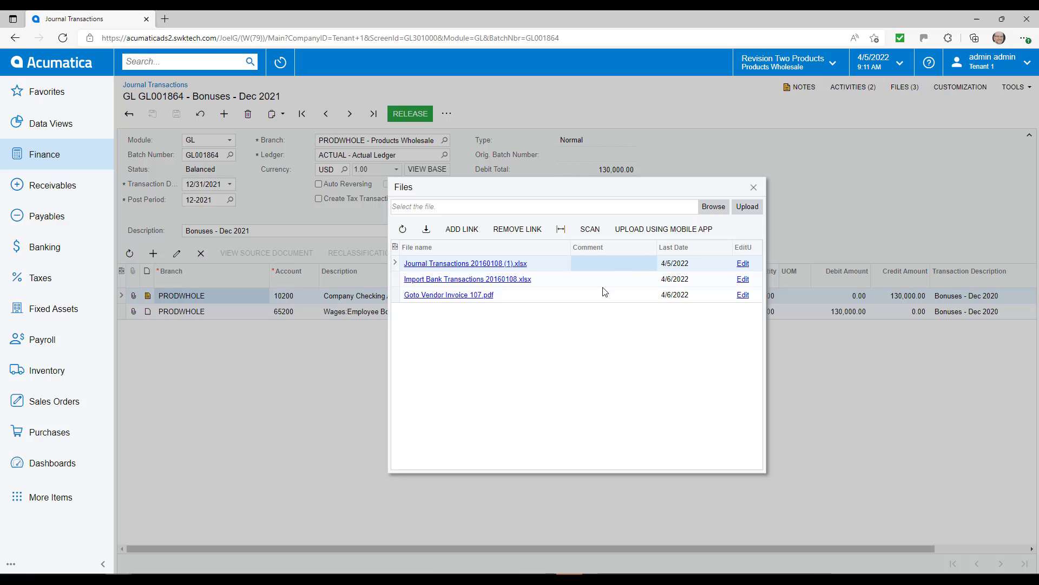
Close the batch's attached files and check the form view of the journal lines before returning to the table.
{"action": "left_click", "coordinate": [754, 189]}
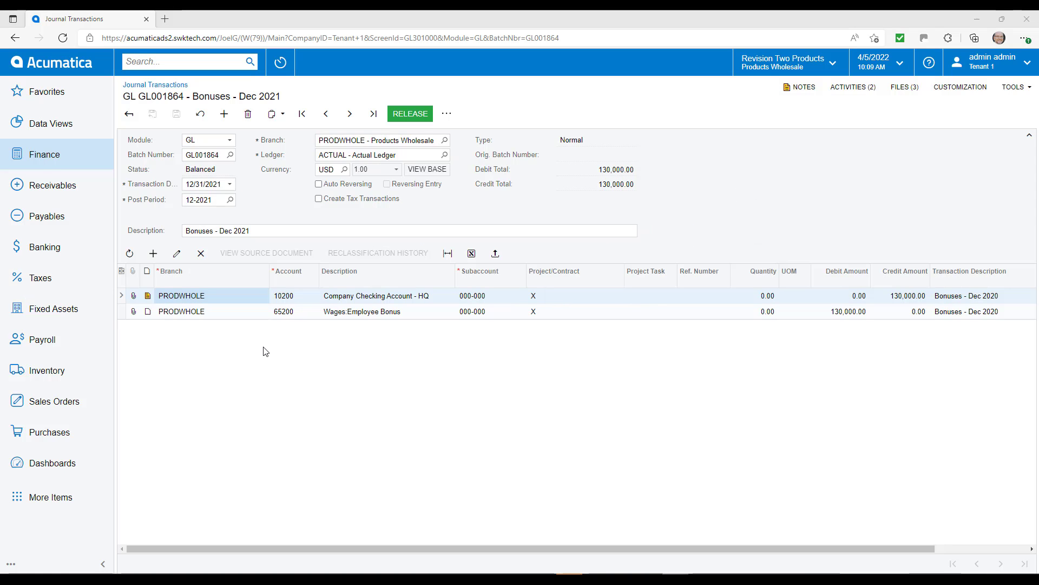
{"action": "left_click", "coordinate": [176, 255]}
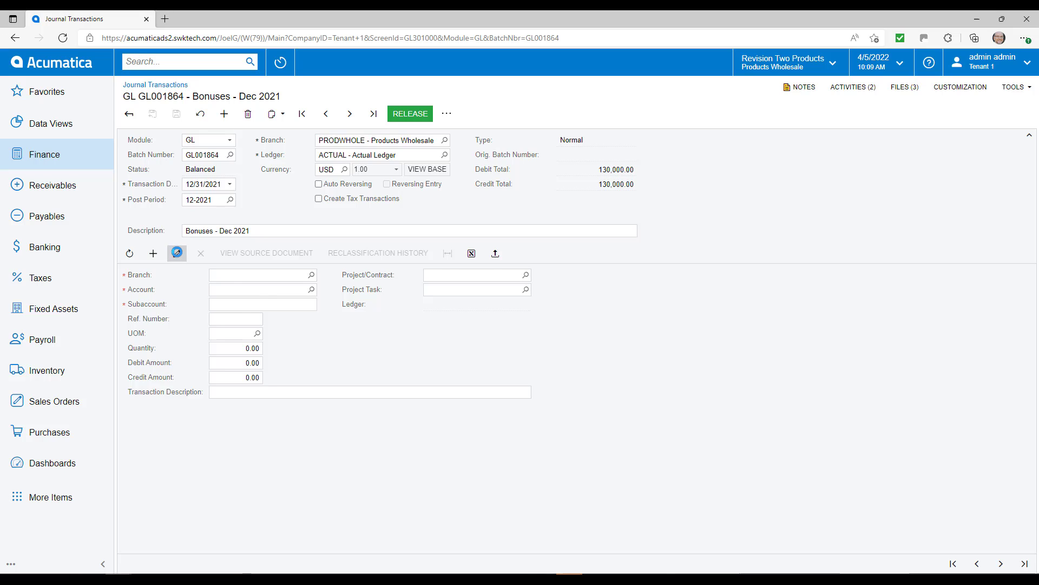
{"action": "left_click", "coordinate": [177, 254]}
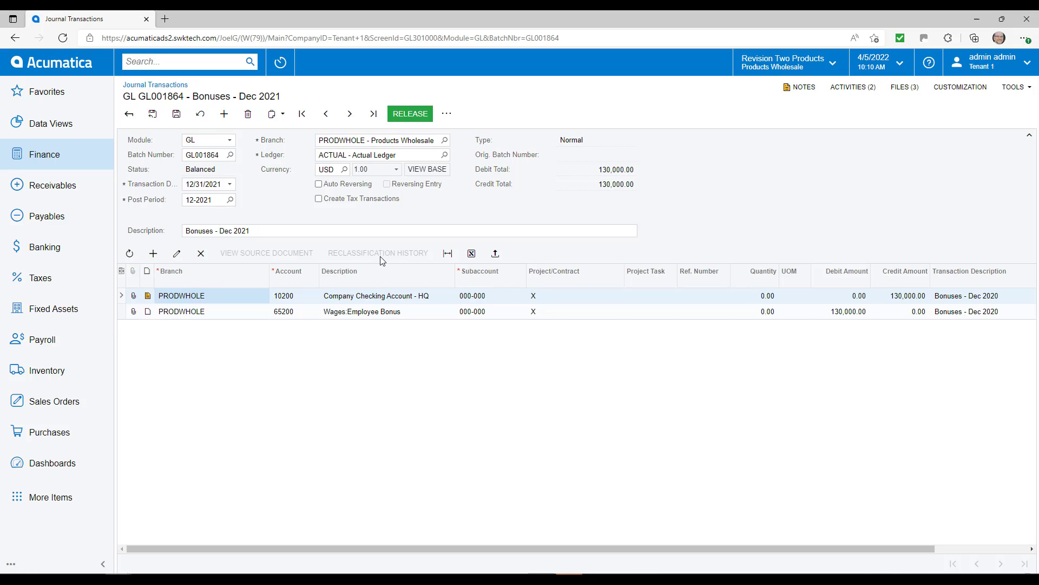
Fit the journal line columns to the screen width and export the lines to Excel.
{"action": "left_click", "coordinate": [447, 255]}
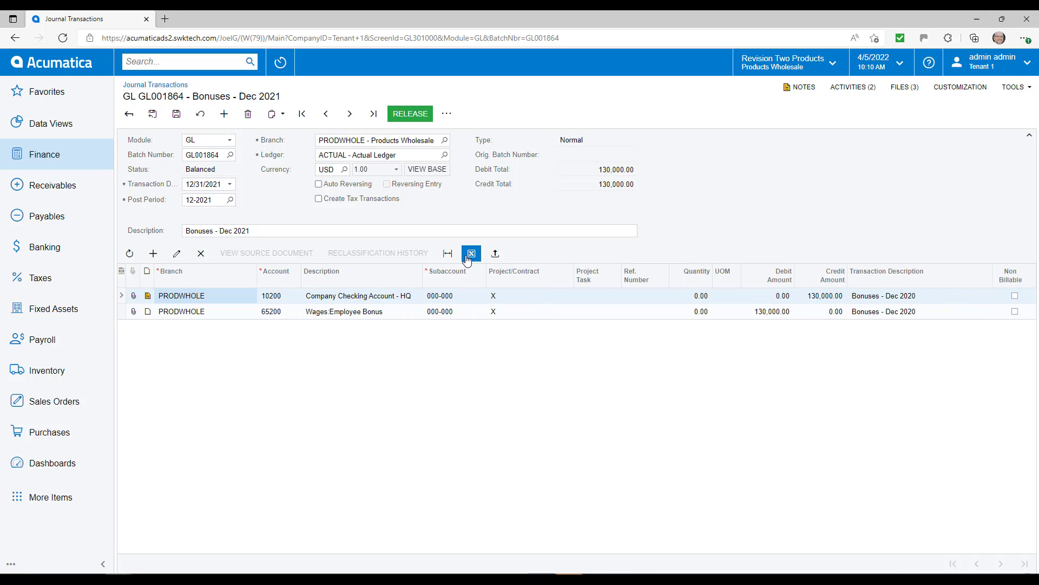
{"action": "left_click", "coordinate": [470, 255]}
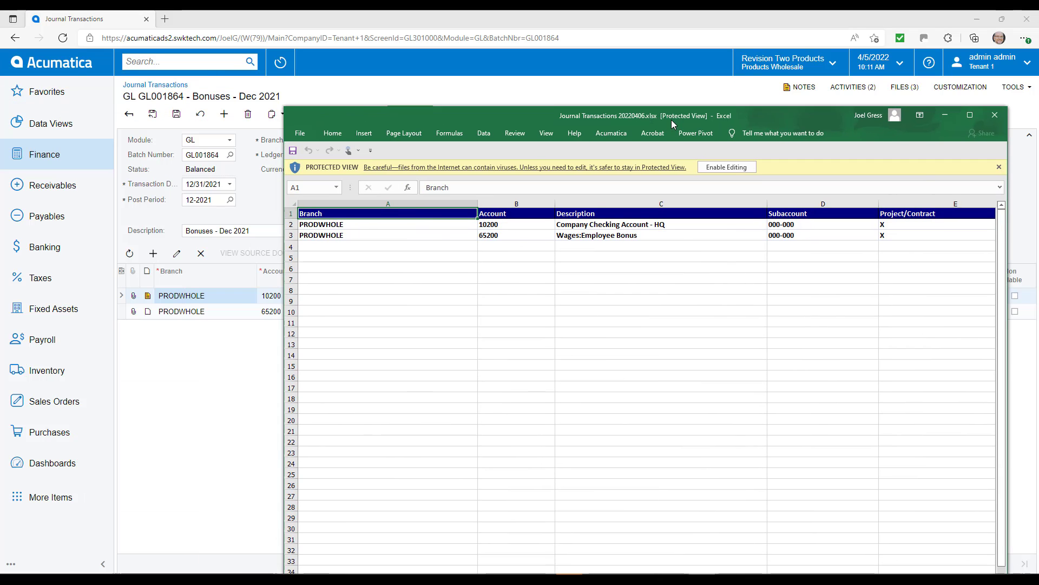
Review the exported lines in Excel, from branch, account, description and subaccount across to the debit and credit amounts.
{"action": "left_click_drag", "start_coordinate": [386, 214], "coordinate": [381, 229]}
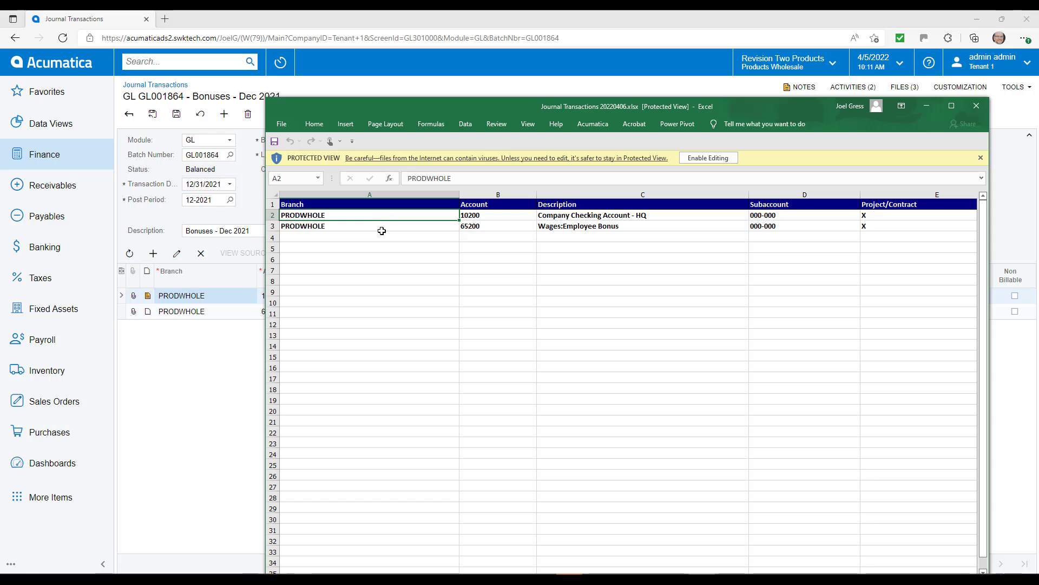
{"action": "left_click", "coordinate": [482, 227]}
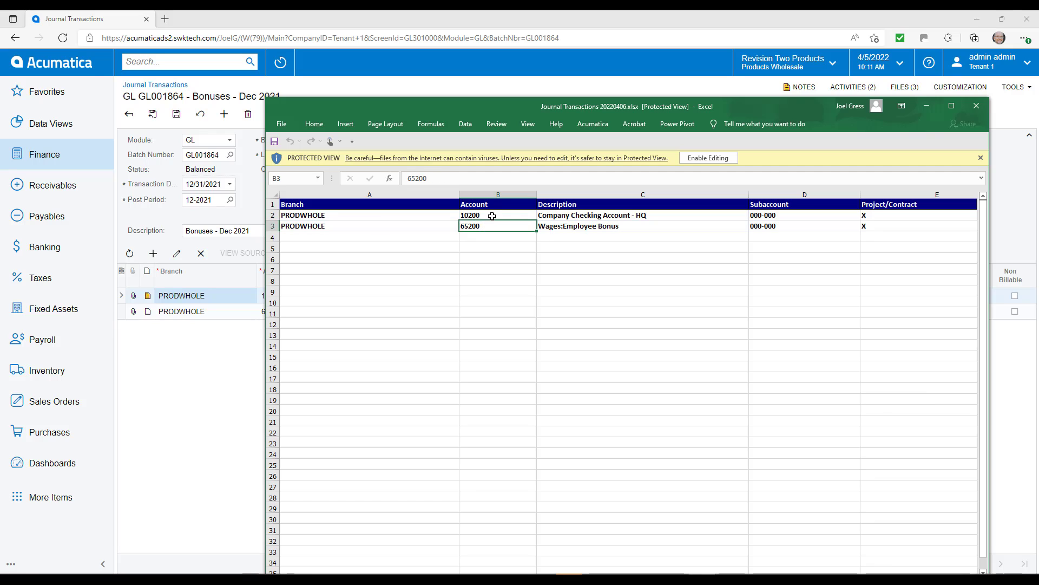
{"action": "left_click", "coordinate": [563, 214]}
{"action": "left_click", "coordinate": [585, 237]}
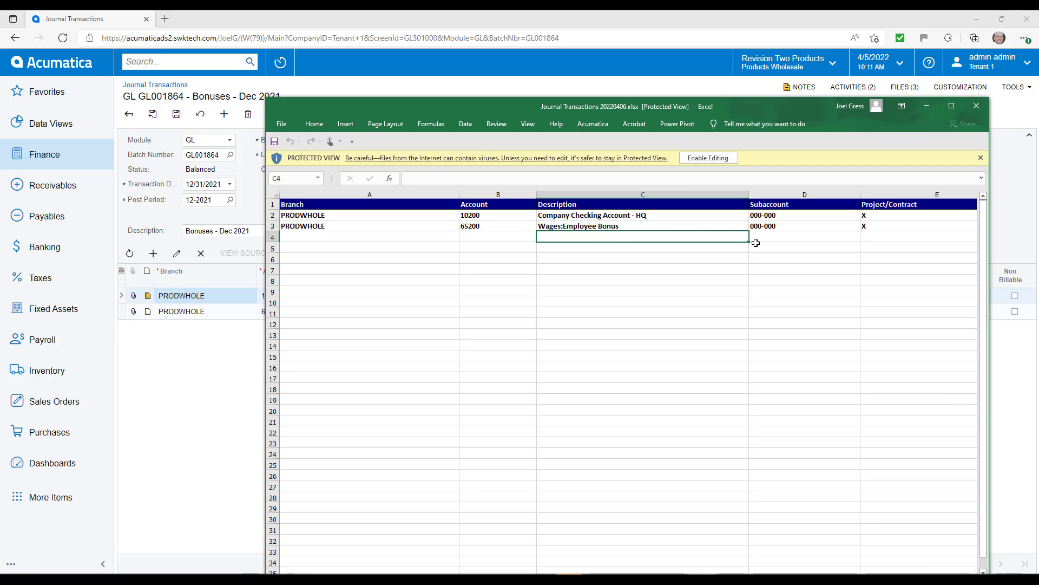
{"action": "left_click", "coordinate": [773, 216]}
{"action": "left_click", "coordinate": [773, 227]}
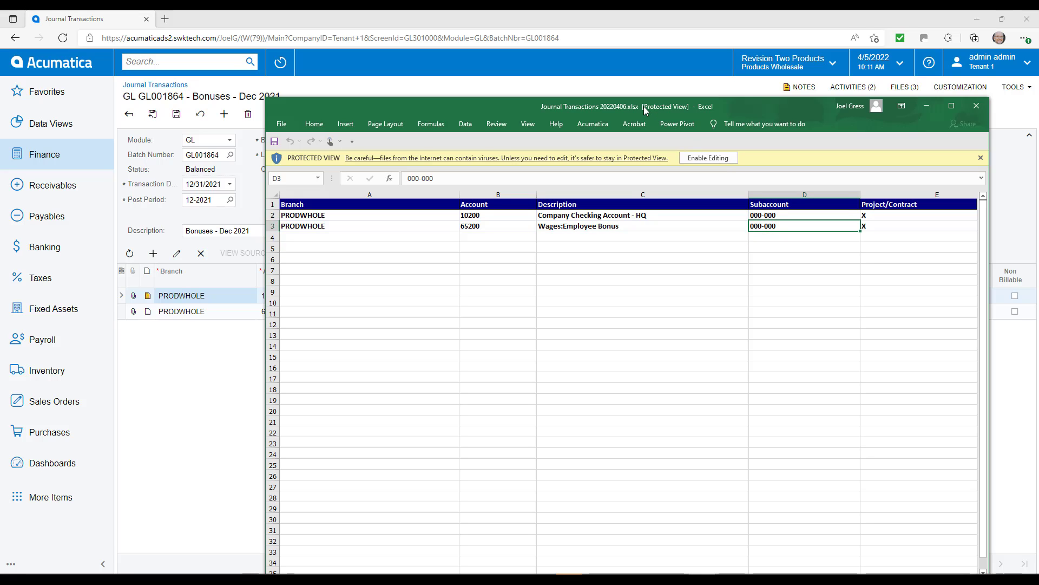
{"action": "left_click_drag", "start_coordinate": [645, 108], "coordinate": [422, 87]}
{"action": "left_click_drag", "start_coordinate": [602, 564], "coordinate": [723, 565]}
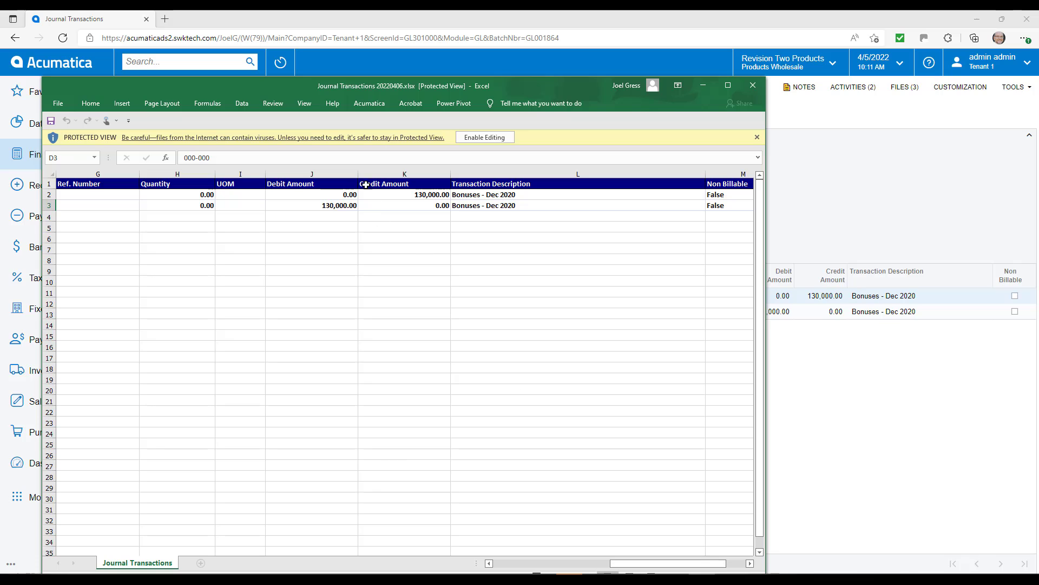
Enable editing, set the account 10200 credit and the account 65200 debit to 150000, and close the workbook.
{"action": "left_click", "coordinate": [402, 195]}
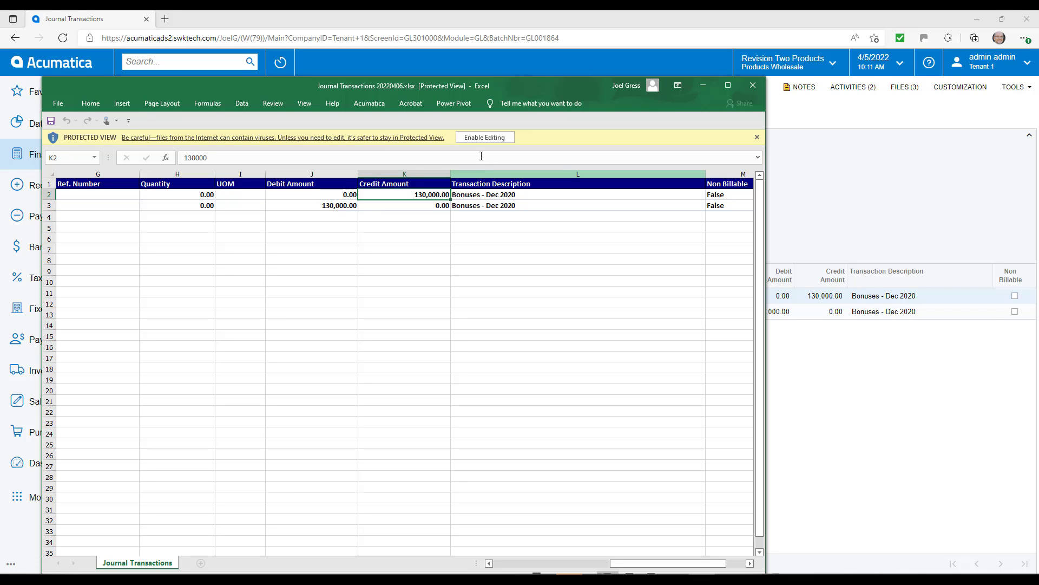
{"action": "left_click", "coordinate": [475, 140]}
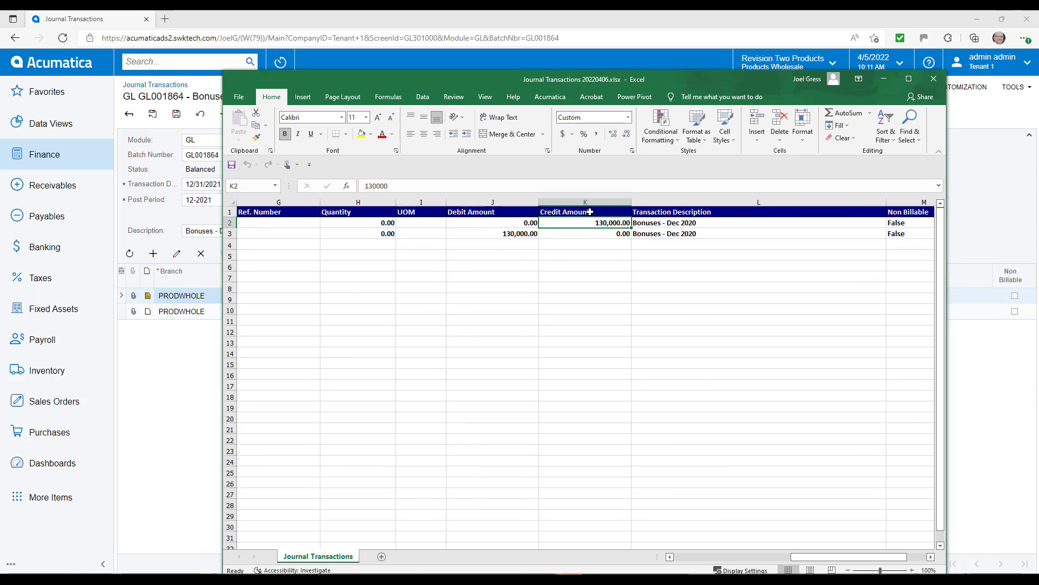
{"action": "type", "text": "150000"}
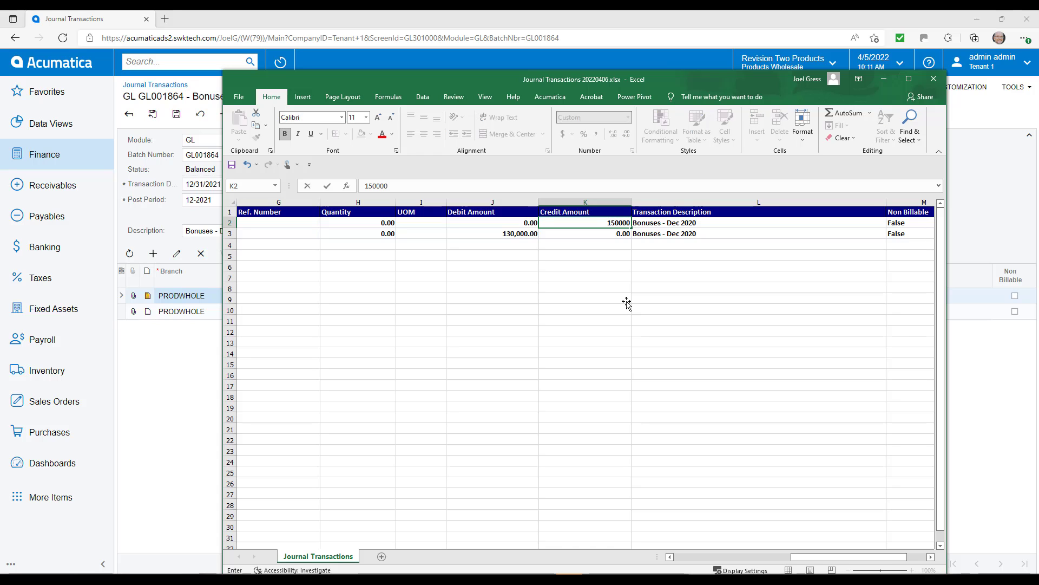
{"action": "key", "text": "Return"}
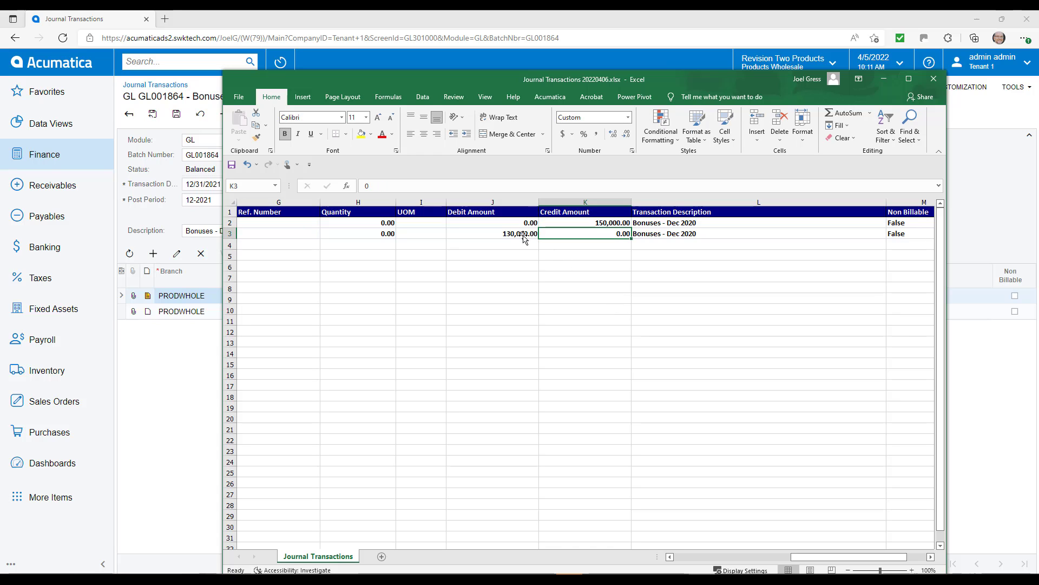
{"action": "left_click", "coordinate": [517, 234]}
{"action": "type", "text": "150000"}
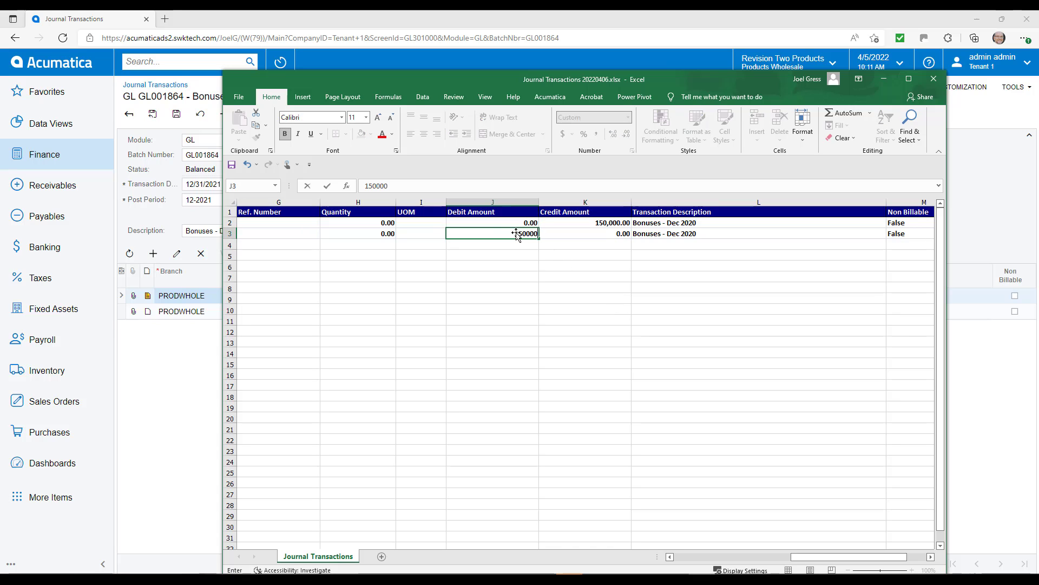
{"action": "key", "text": "Tab"}
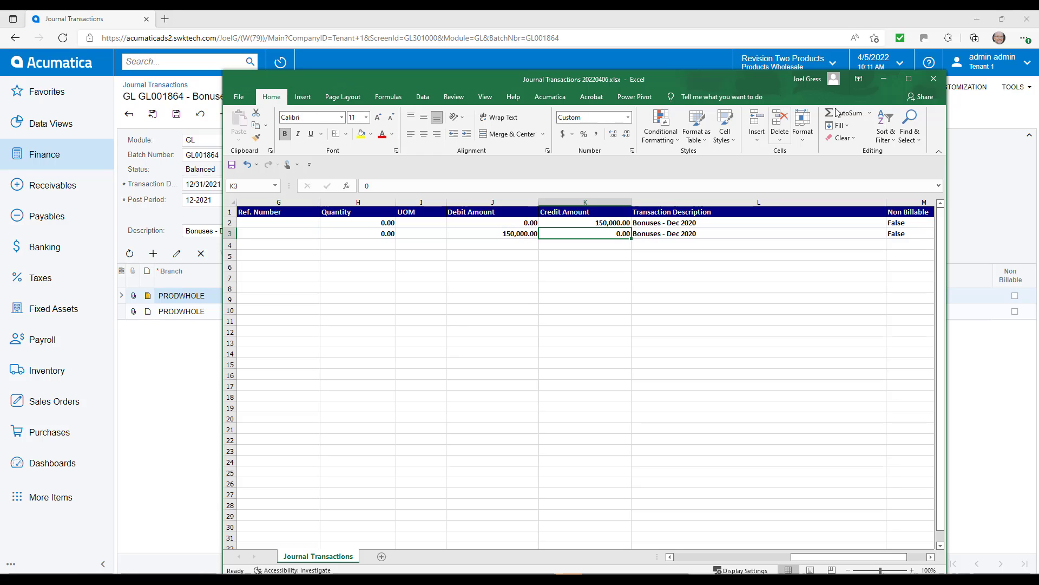
{"action": "left_click", "coordinate": [933, 80]}
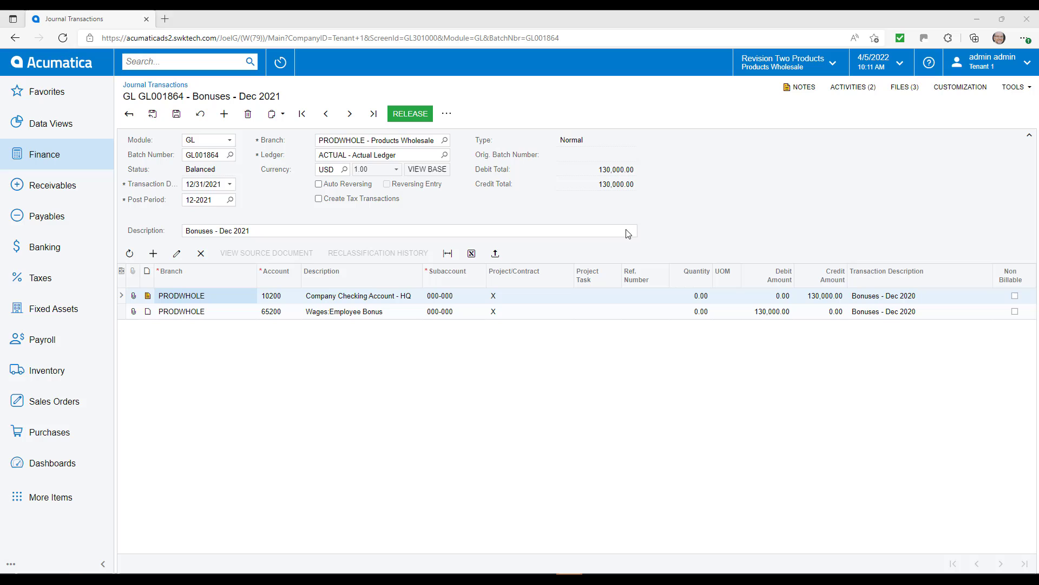
Upload the edited file "Journal Transactions 20220406.xlsx" into the batch's journal lines in Acumatica.
{"action": "left_click", "coordinate": [503, 254]}
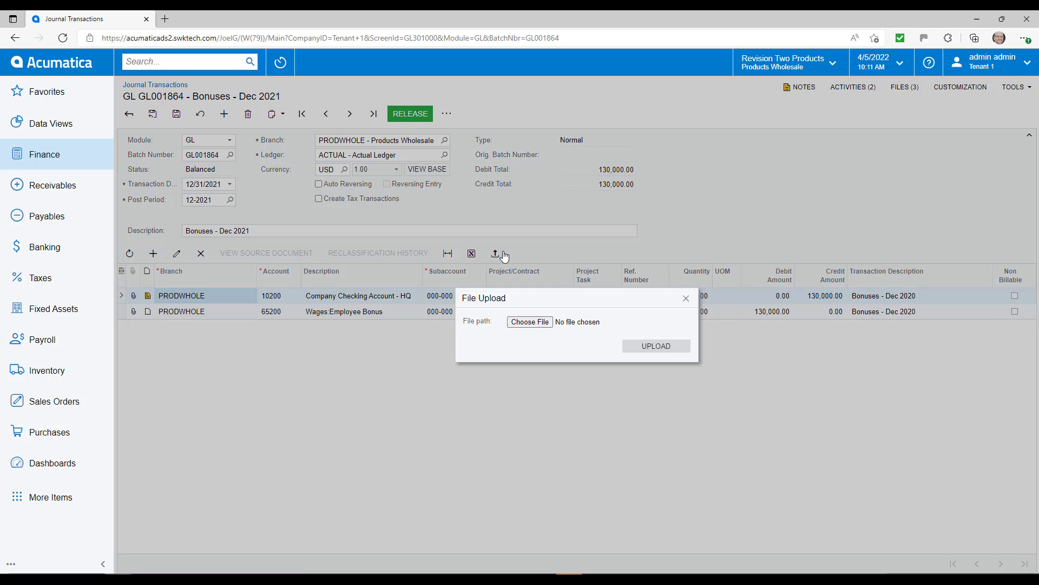
{"action": "left_click", "coordinate": [541, 321]}
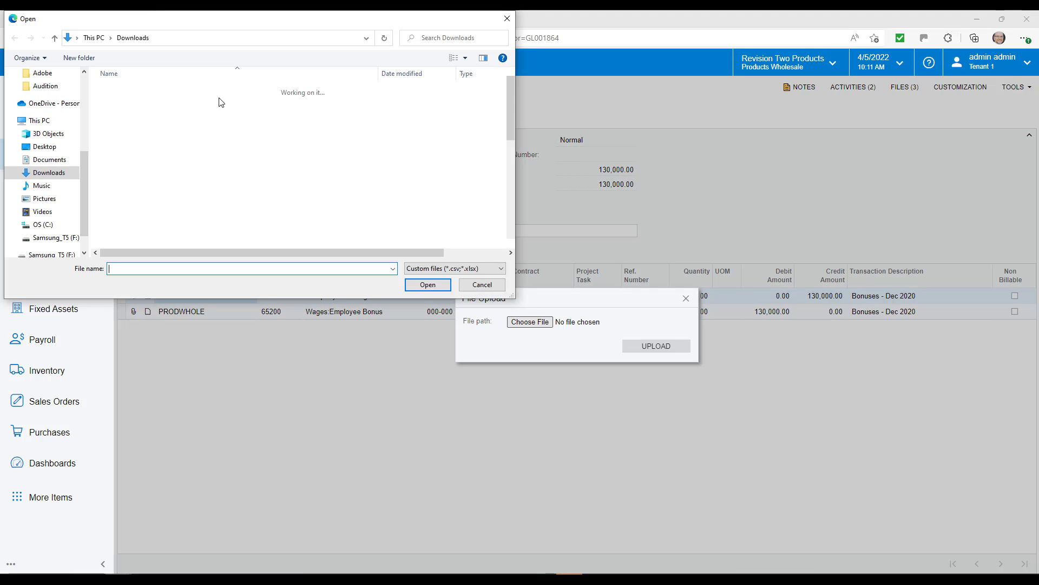
{"action": "left_click", "coordinate": [155, 105]}
{"action": "double_click", "coordinate": [155, 106]}
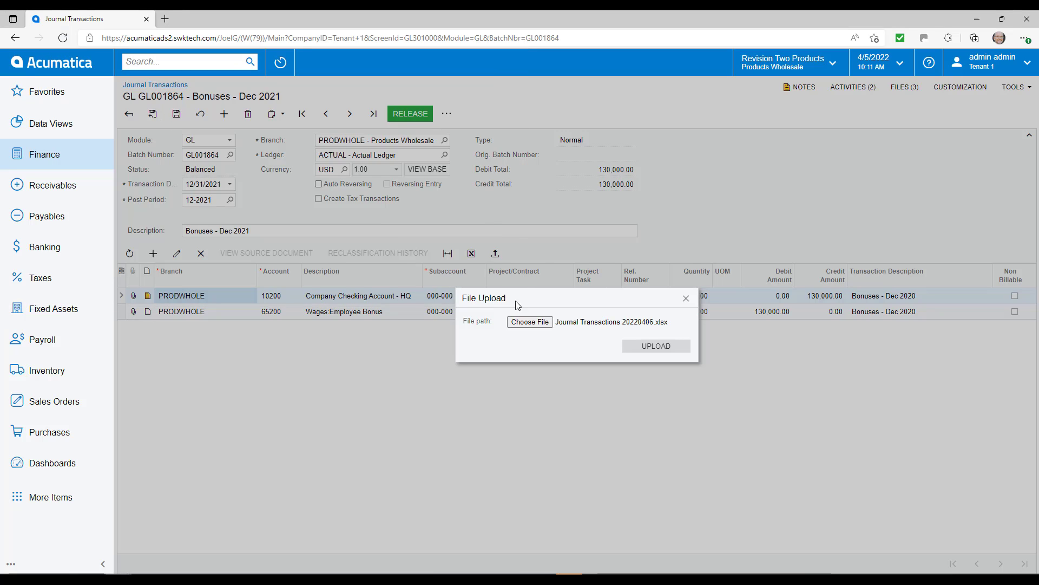
{"action": "left_click", "coordinate": [655, 347]}
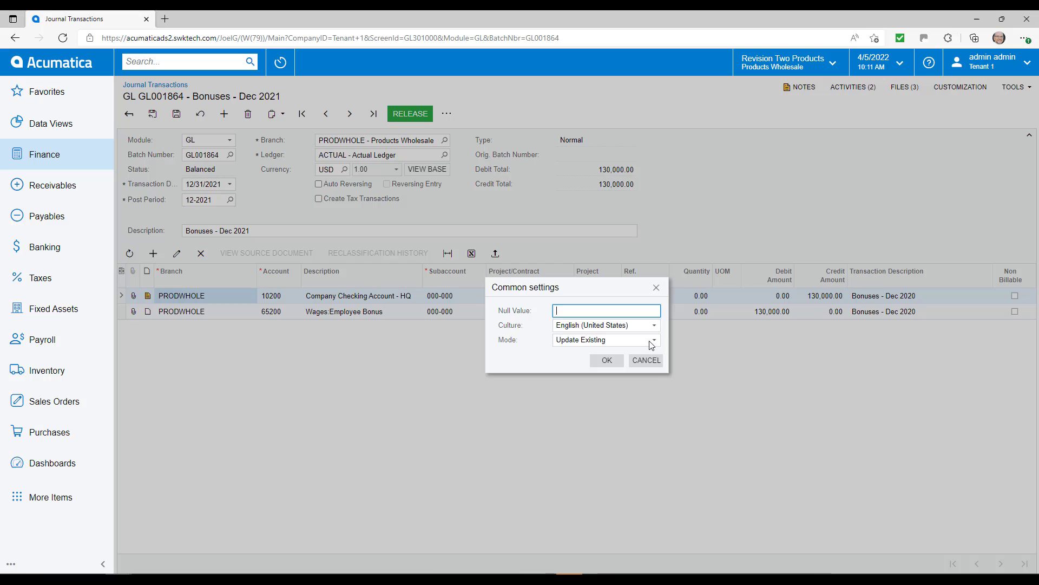
Import the file's lines in Insert All Records mode, keeping the proposed column mapping, and dismiss the completion notice.
{"action": "left_click", "coordinate": [654, 341]}
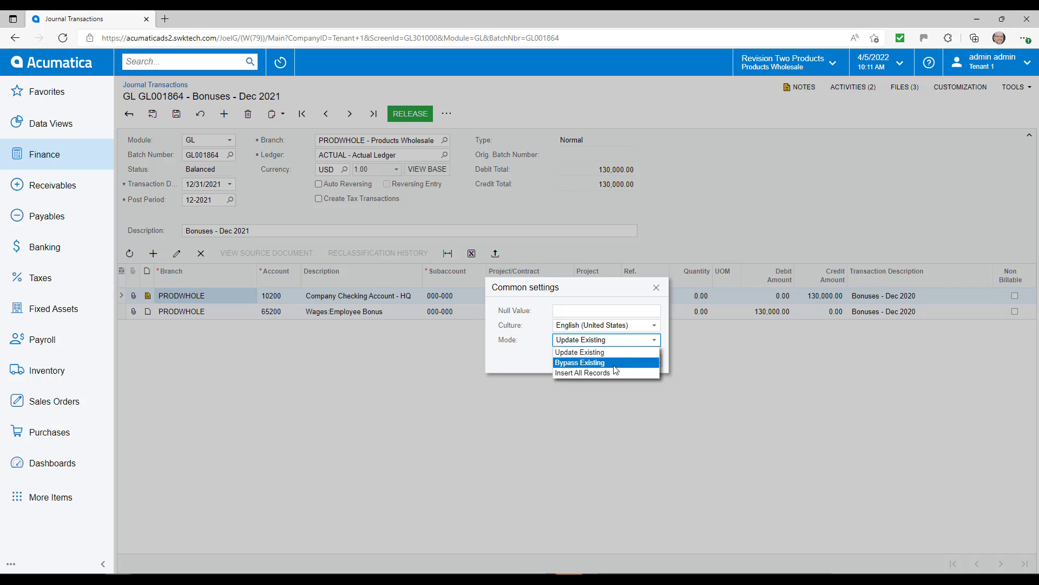
{"action": "left_click", "coordinate": [590, 373]}
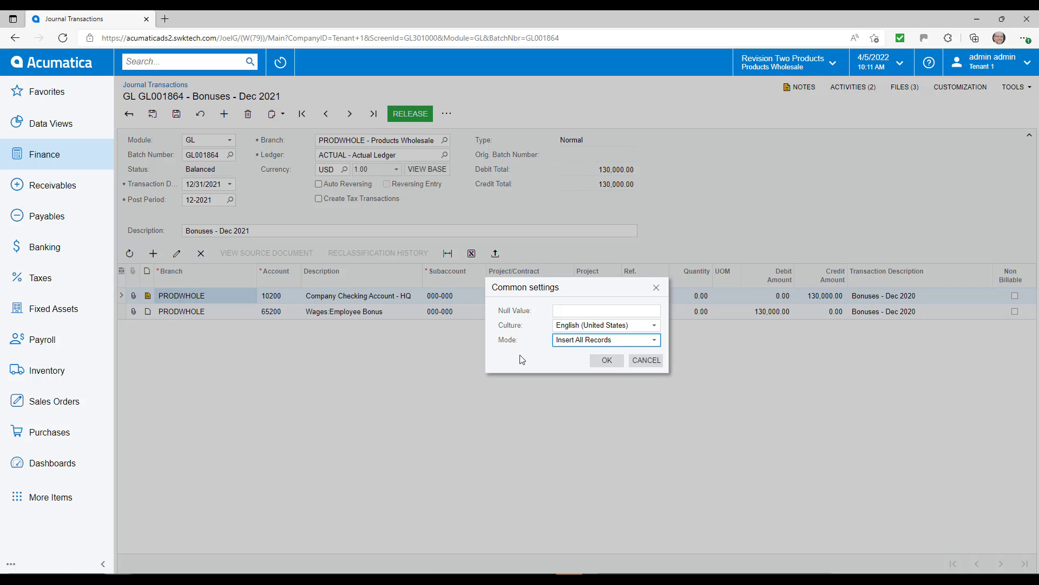
{"action": "left_click", "coordinate": [655, 341]}
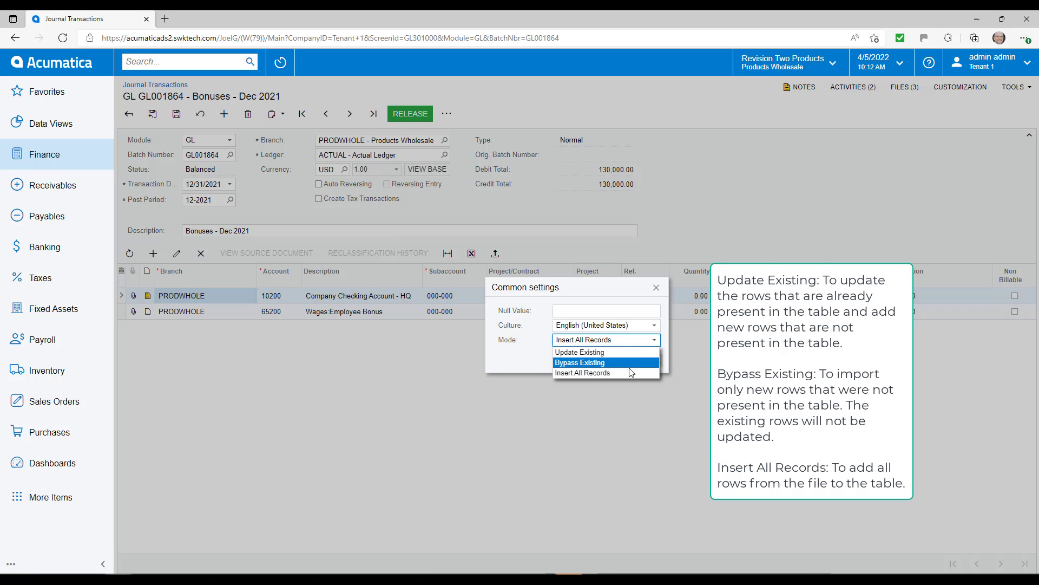
{"action": "left_click", "coordinate": [536, 364]}
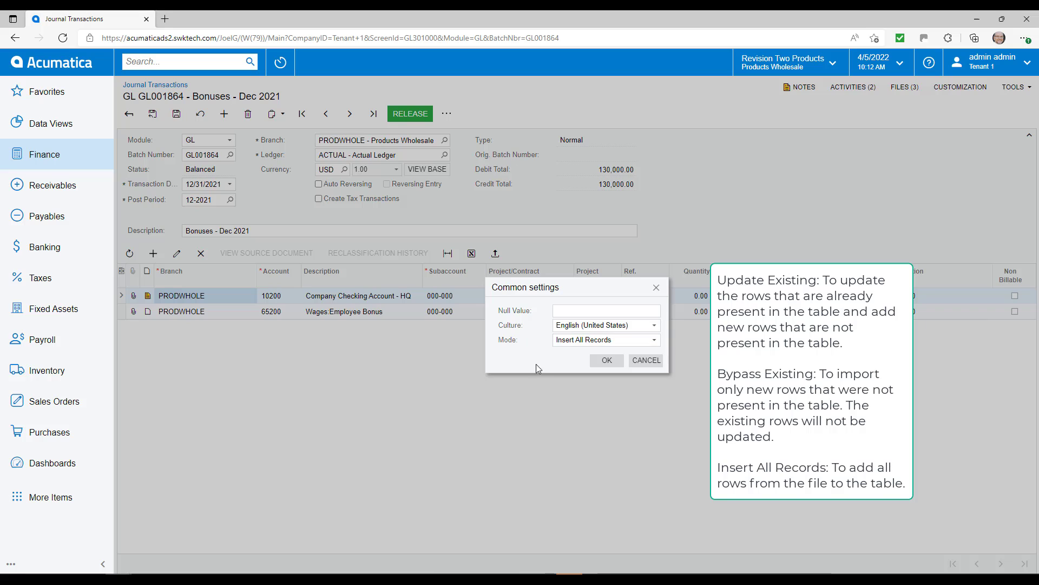
{"action": "left_click", "coordinate": [600, 361]}
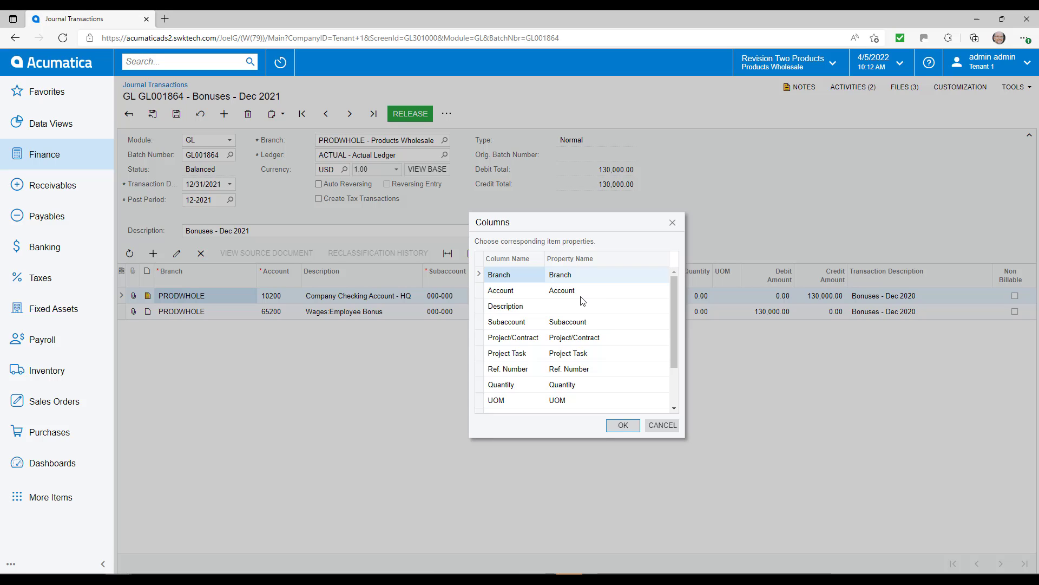
{"action": "left_click", "coordinate": [623, 425]}
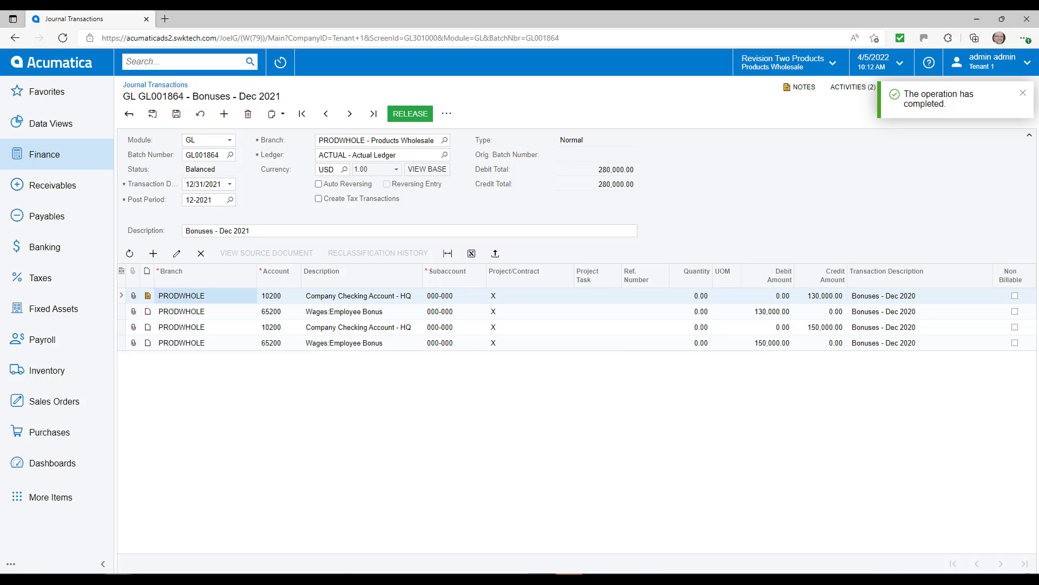
{"action": "left_click", "coordinate": [1023, 93]}
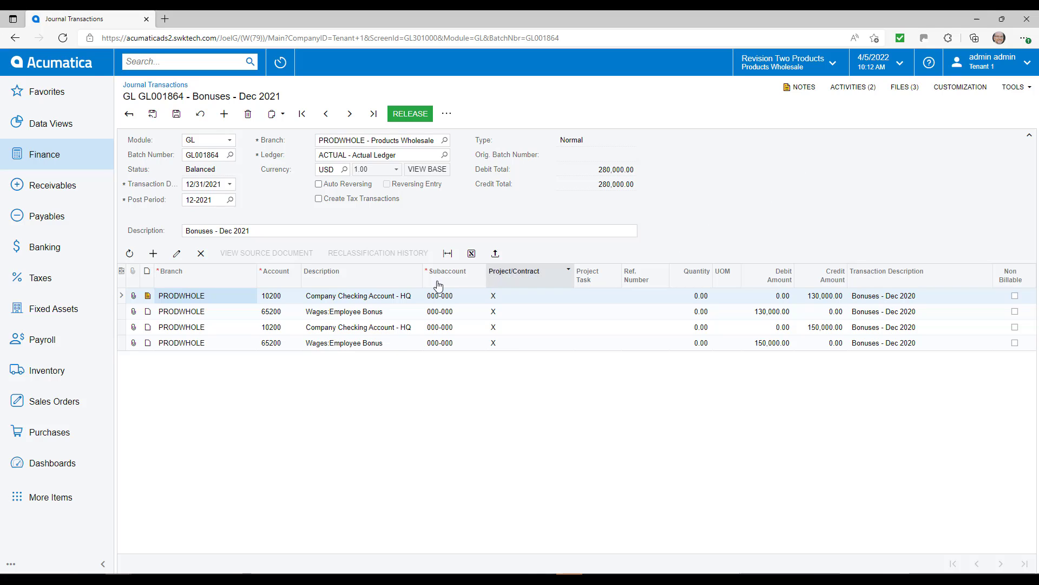
Try to add the Period ID, Project Tran. ID and Transaction Date columns to the journal lines table.
{"action": "left_click_drag", "start_coordinate": [428, 280], "coordinate": [469, 283]}
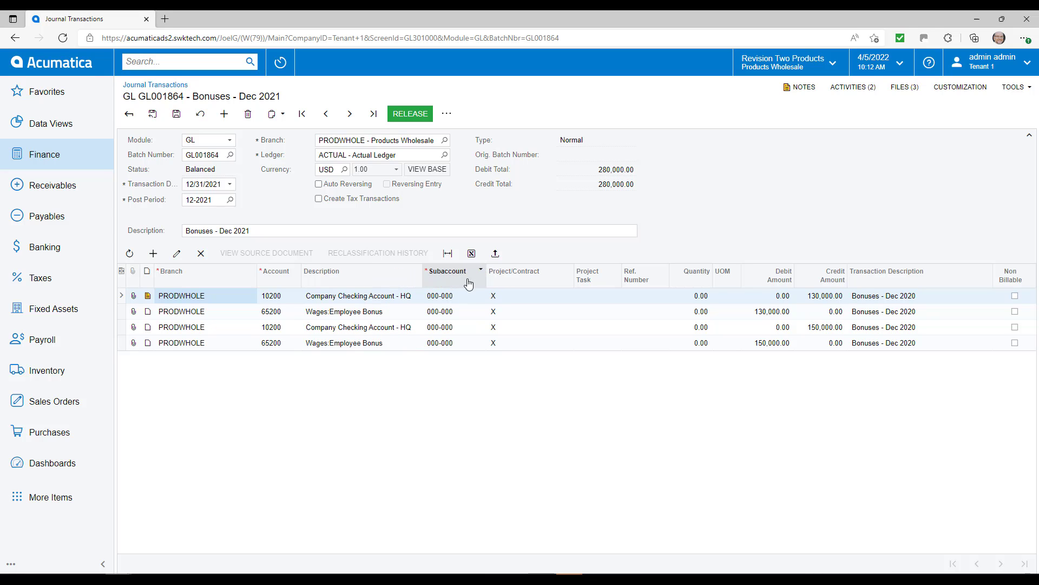
{"action": "left_click", "coordinate": [121, 271]}
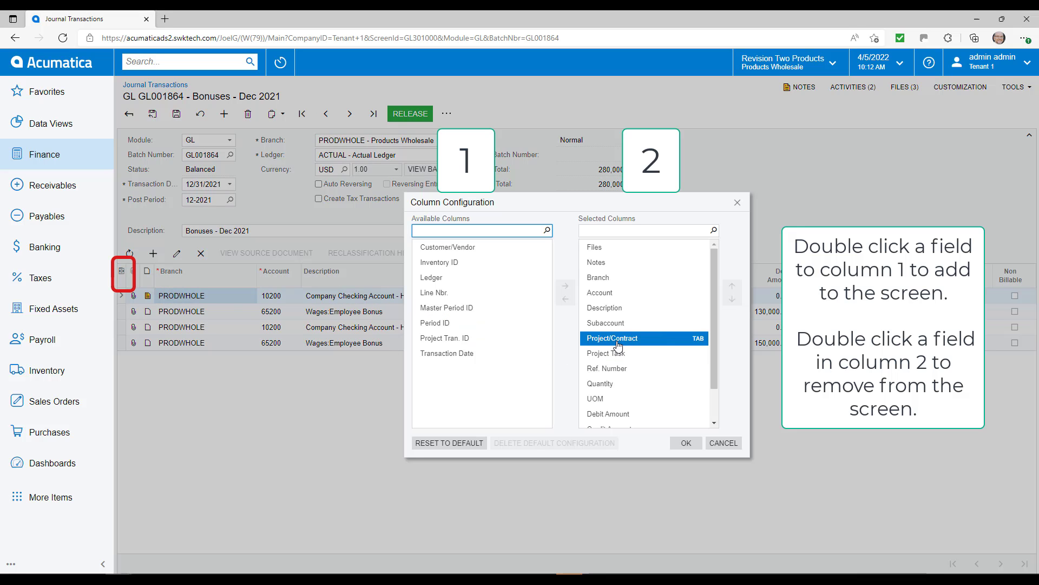
{"action": "double_click", "coordinate": [471, 327]}
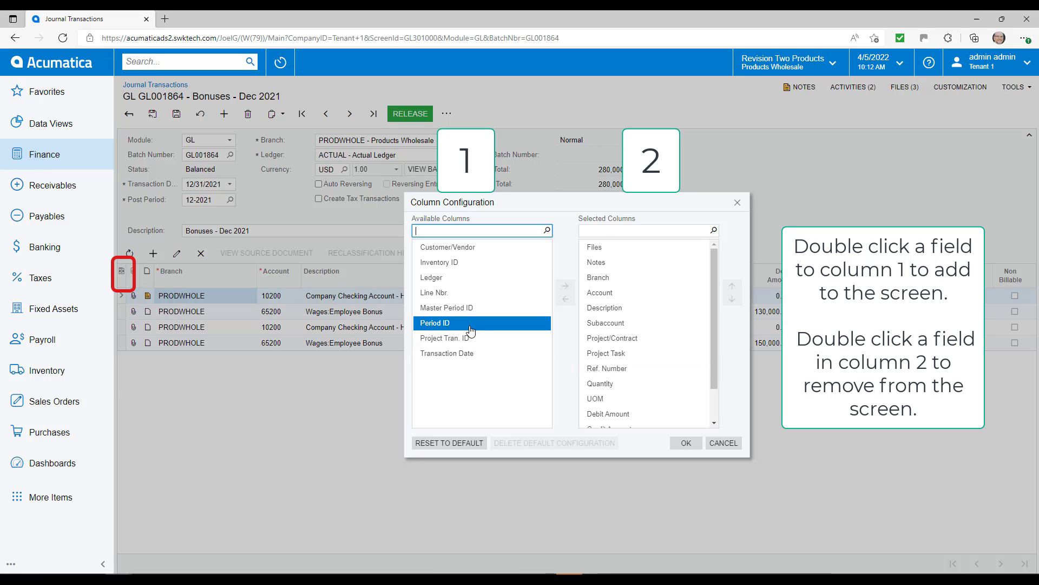
{"action": "double_click", "coordinate": [471, 325]}
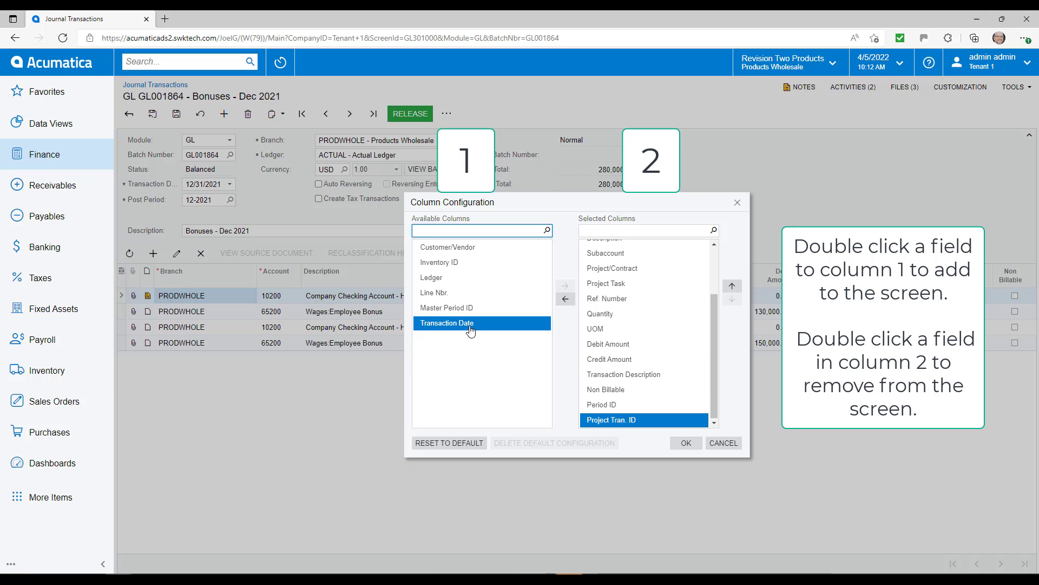
{"action": "double_click", "coordinate": [470, 327]}
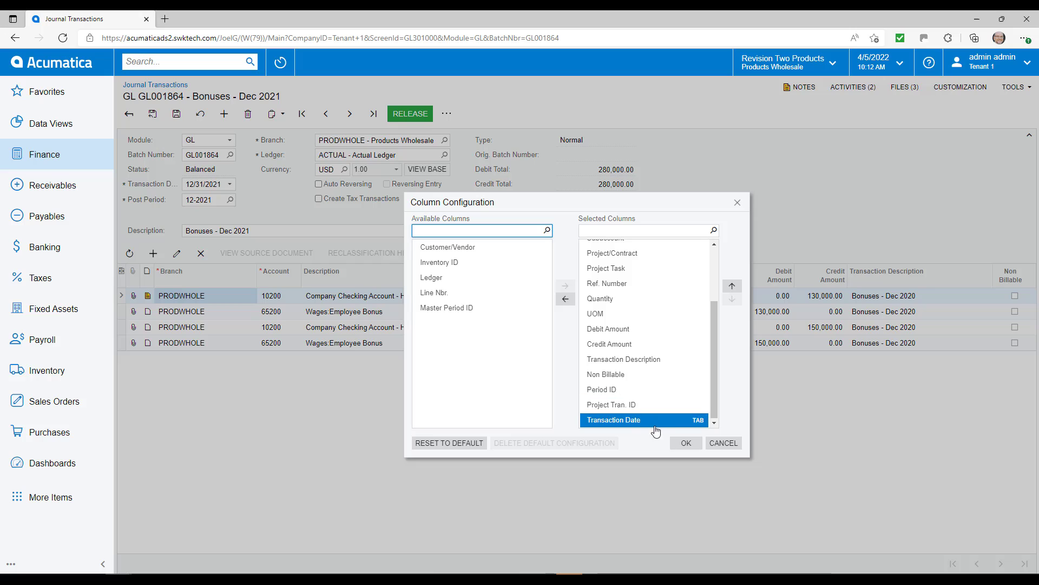
{"action": "left_click", "coordinate": [686, 443]}
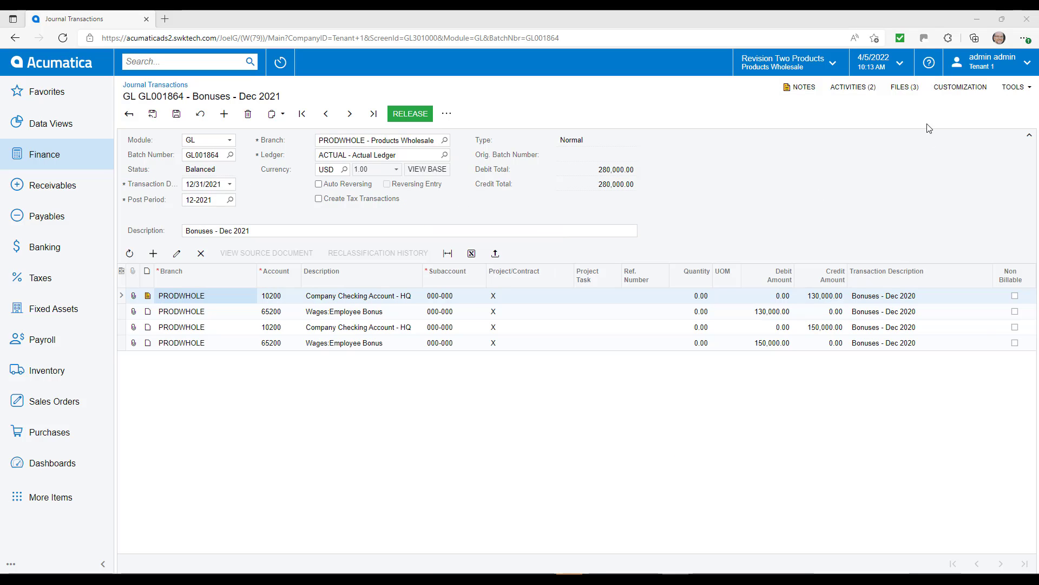
Display the help topics for the Journal Transactions form.
{"action": "left_click", "coordinate": [930, 65]}
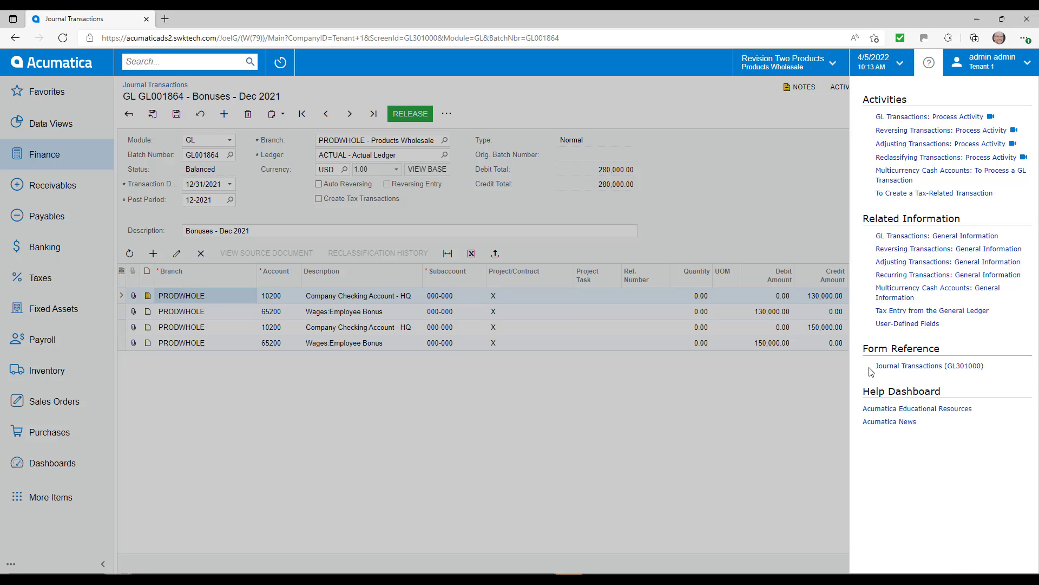
Close the help and open the "Rental expense to branches" allocation to review its allocation method and distribution method options.
{"action": "left_click", "coordinate": [929, 63]}
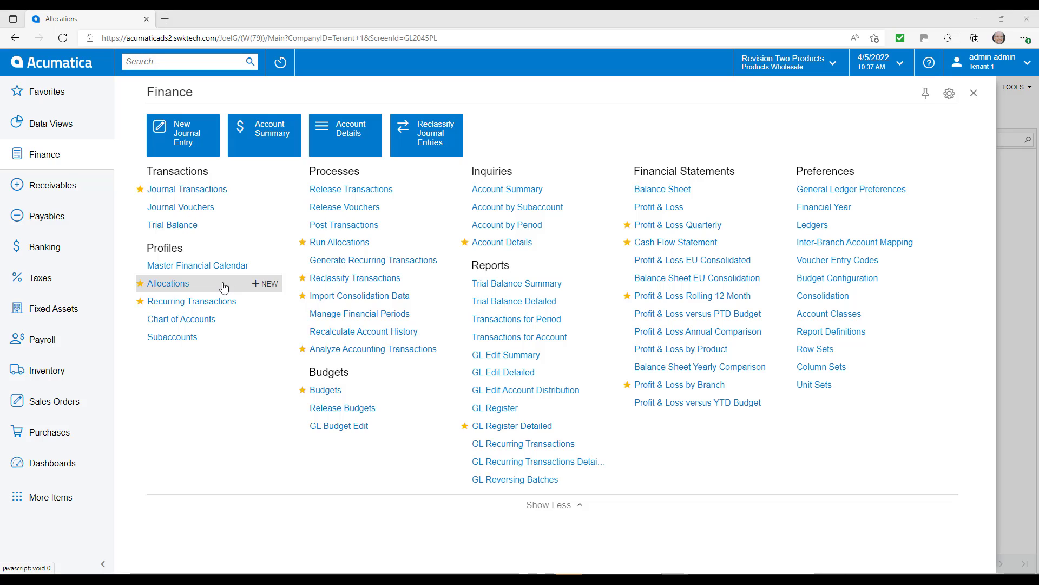
{"action": "left_click", "coordinate": [183, 285]}
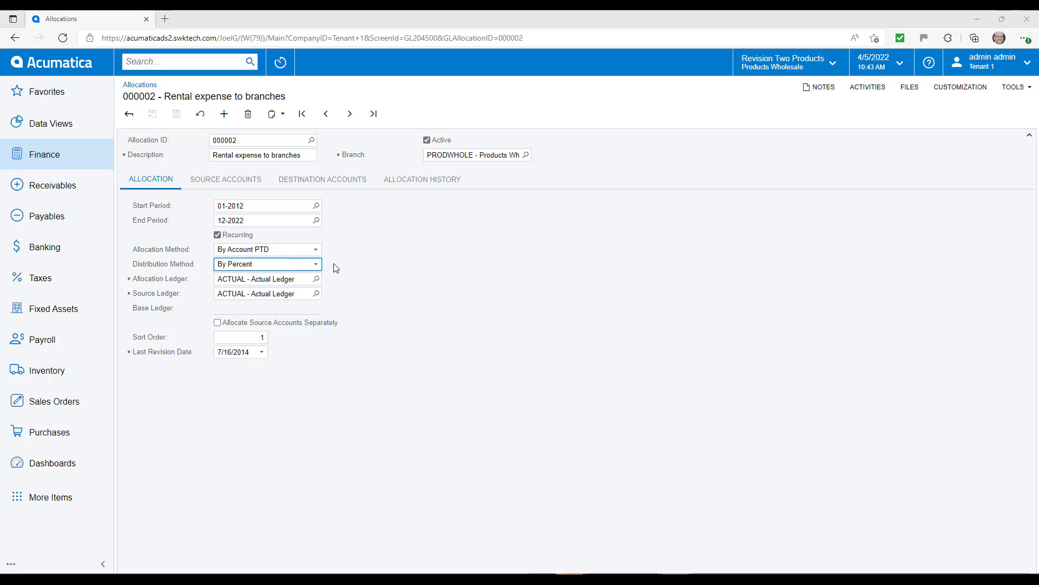
{"action": "left_click", "coordinate": [316, 251]}
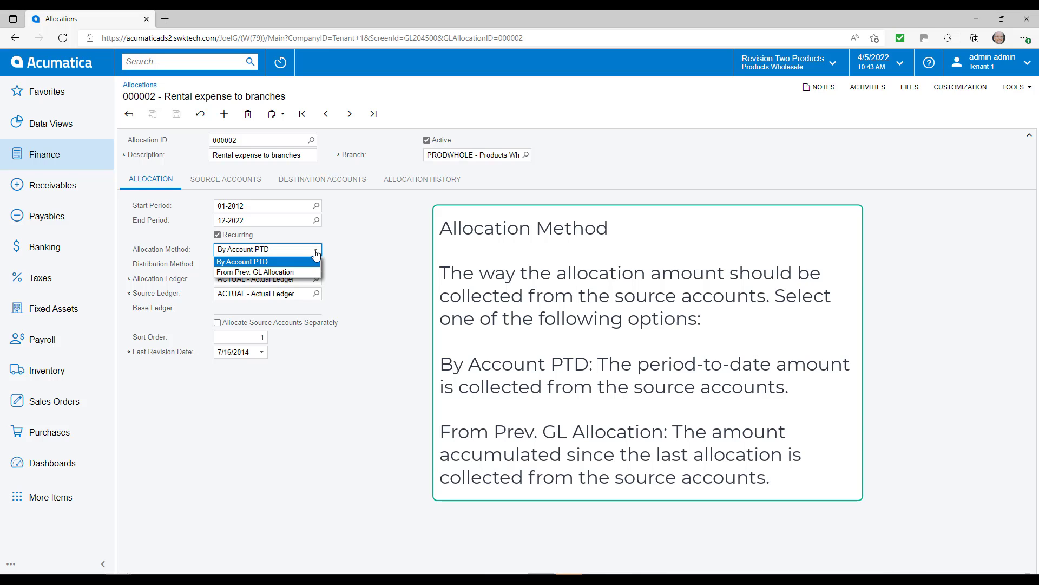
{"action": "left_click", "coordinate": [316, 253]}
{"action": "left_click", "coordinate": [318, 265]}
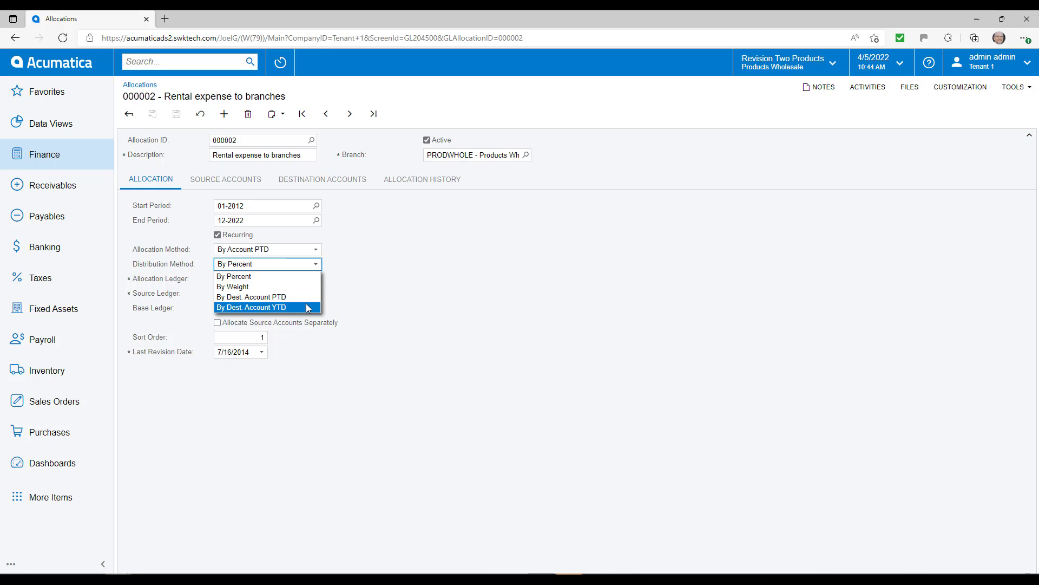
{"action": "left_click", "coordinate": [384, 274]}
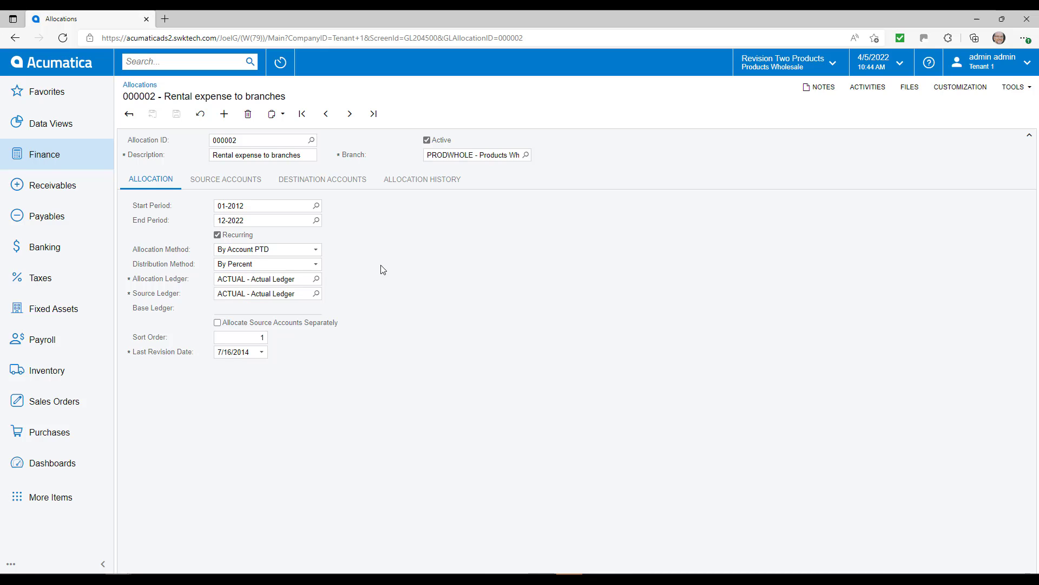
Review the allocation's source accounts, destination accounts and history, including the journal batch generated for period 03-2022.
{"action": "left_click", "coordinate": [206, 184]}
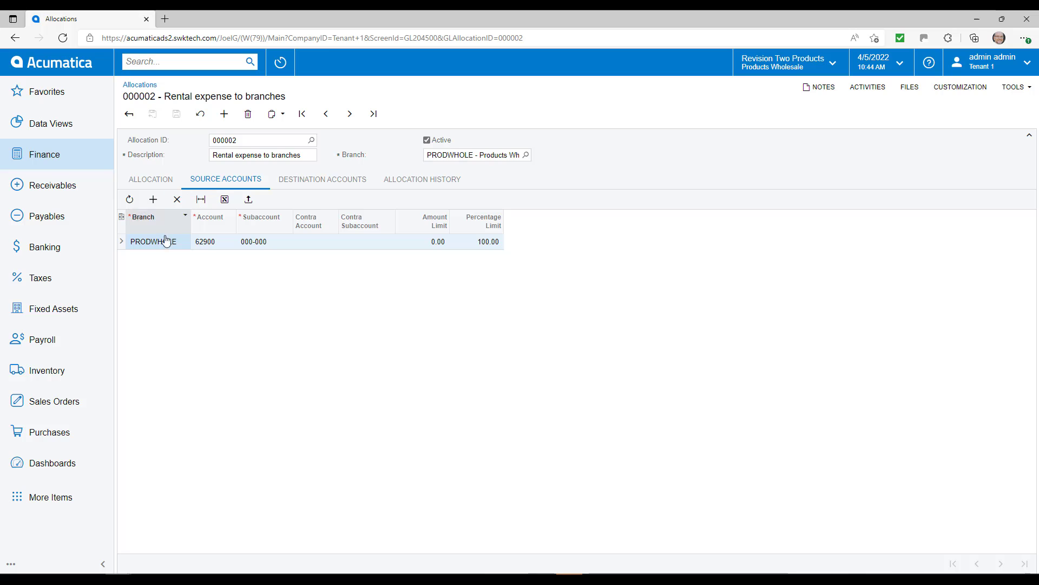
{"action": "left_click", "coordinate": [334, 188]}
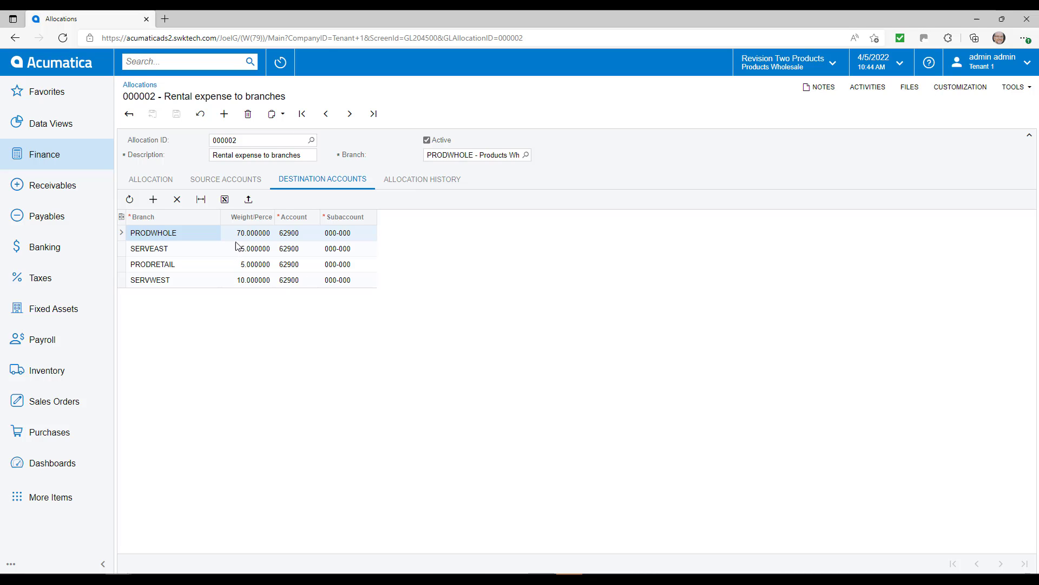
{"action": "left_click", "coordinate": [427, 185]}
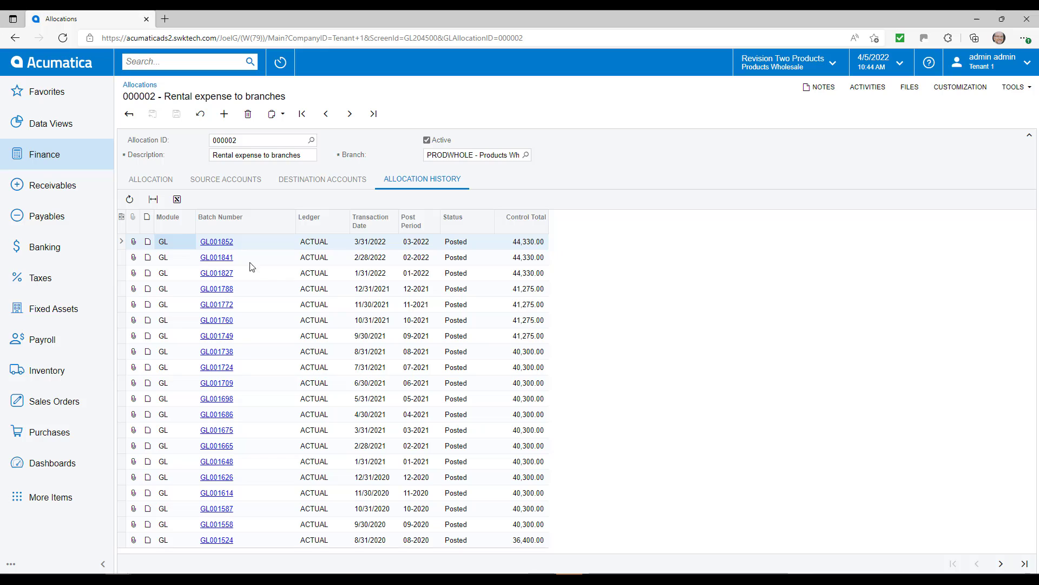
{"action": "left_click", "coordinate": [217, 243]}
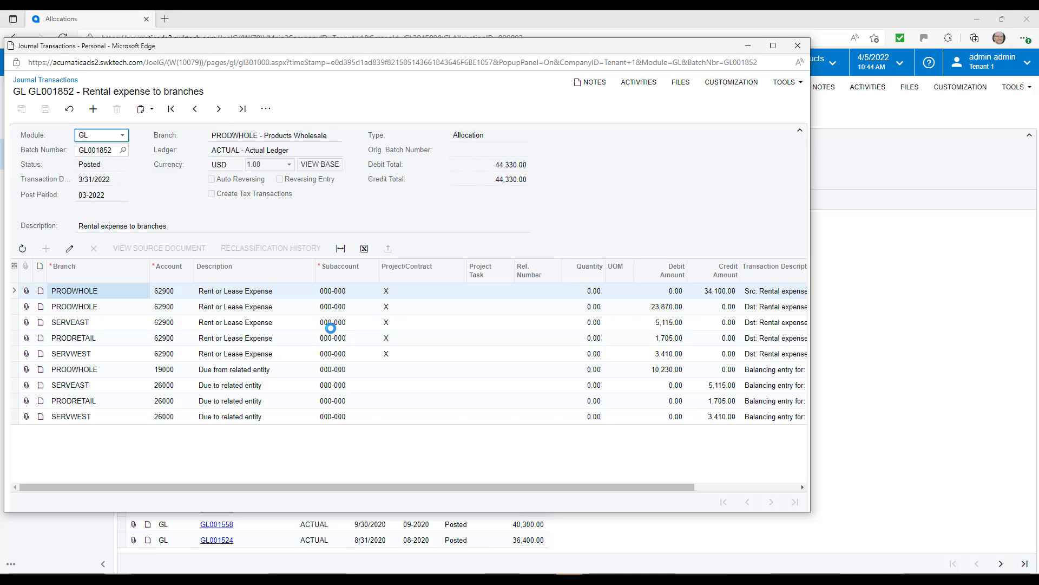
{"action": "left_click", "coordinate": [797, 47]}
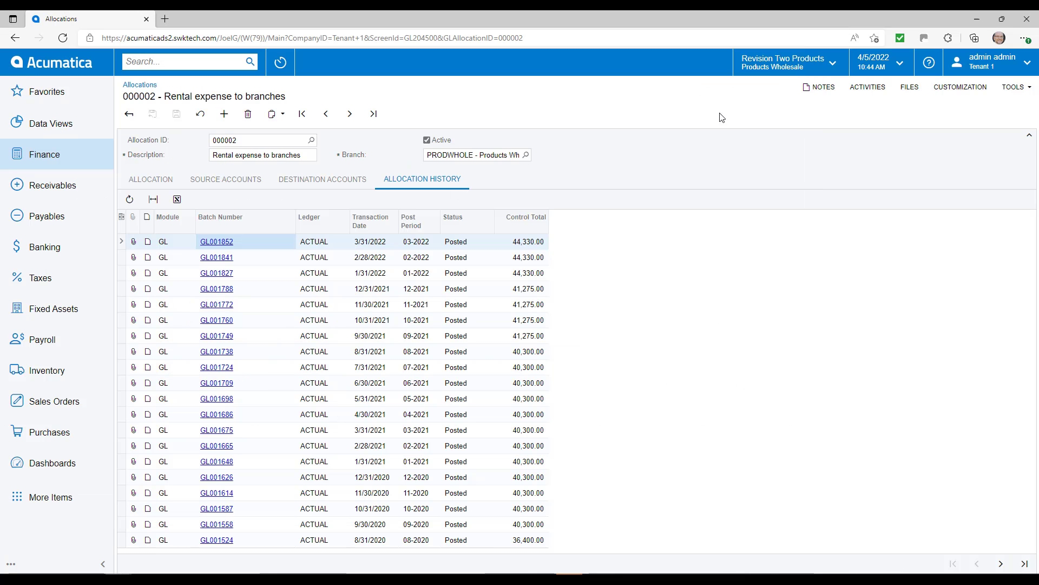
Open Run Allocations, view the settings for a new automation schedule, and close them without saving.
{"action": "left_click", "coordinate": [38, 160]}
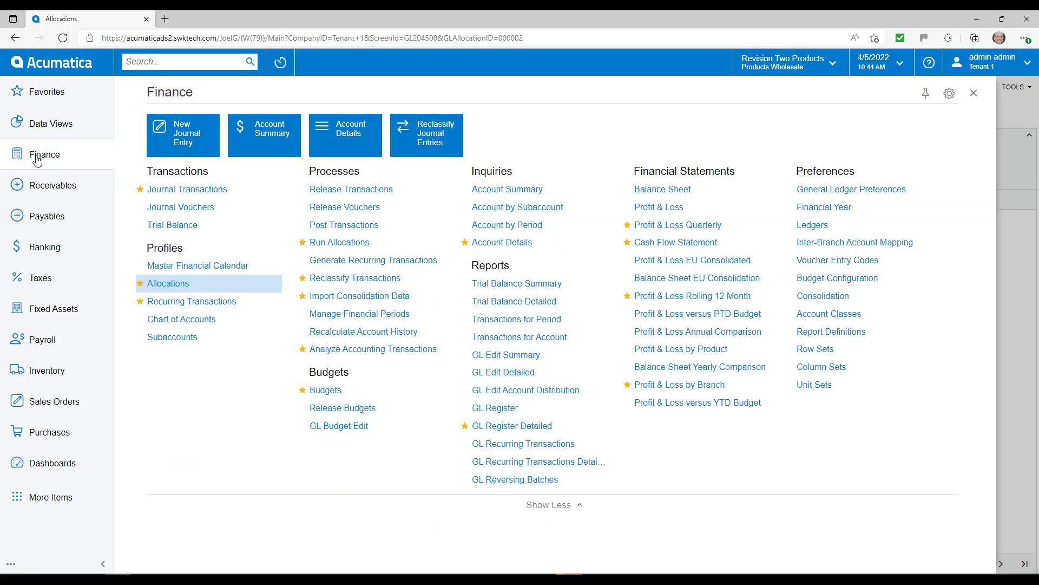
{"action": "left_click", "coordinate": [337, 242]}
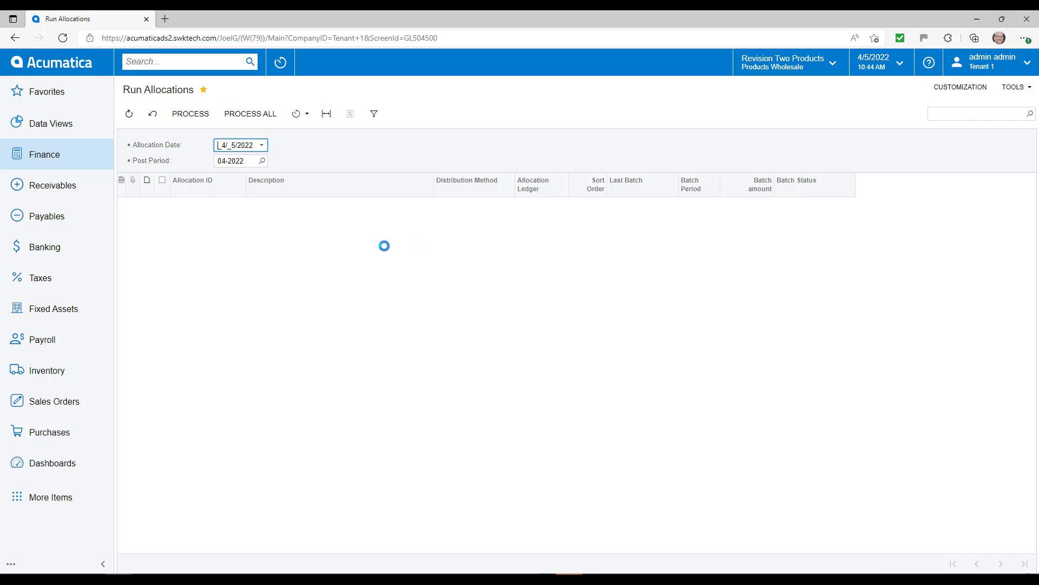
{"action": "left_click", "coordinate": [304, 114]}
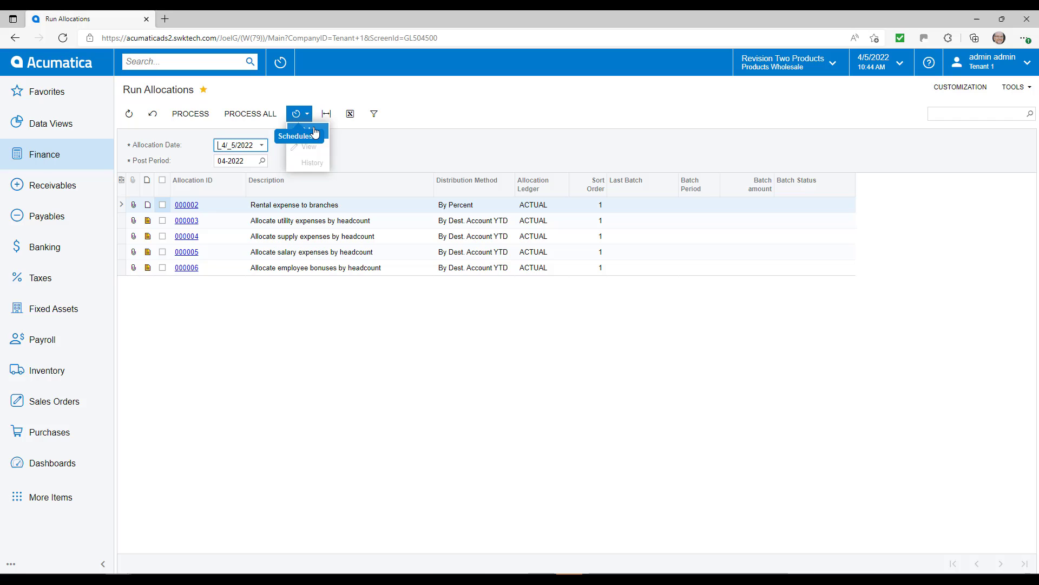
{"action": "left_click", "coordinate": [313, 131]}
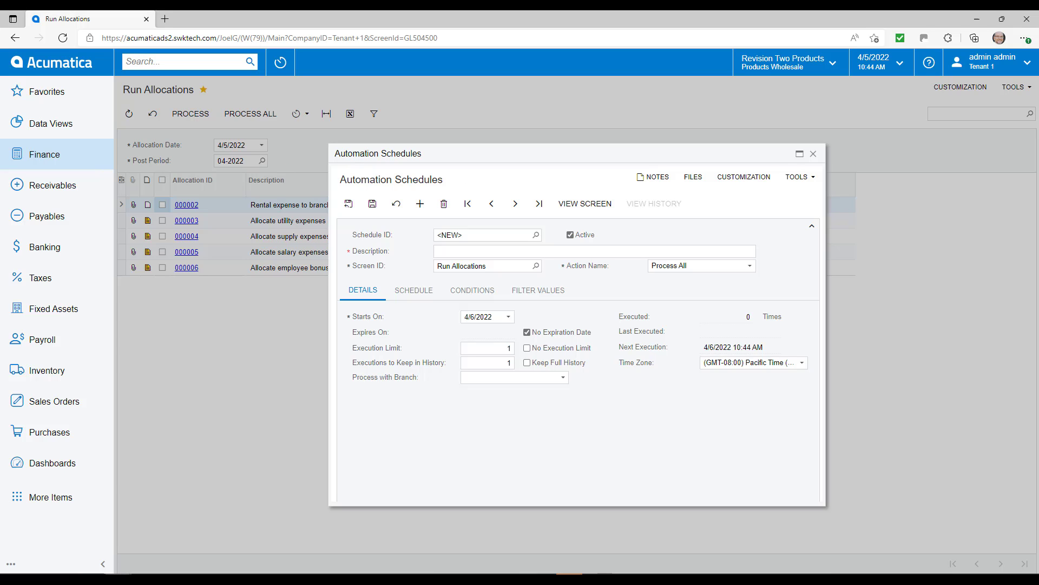
{"action": "left_click", "coordinate": [813, 154]}
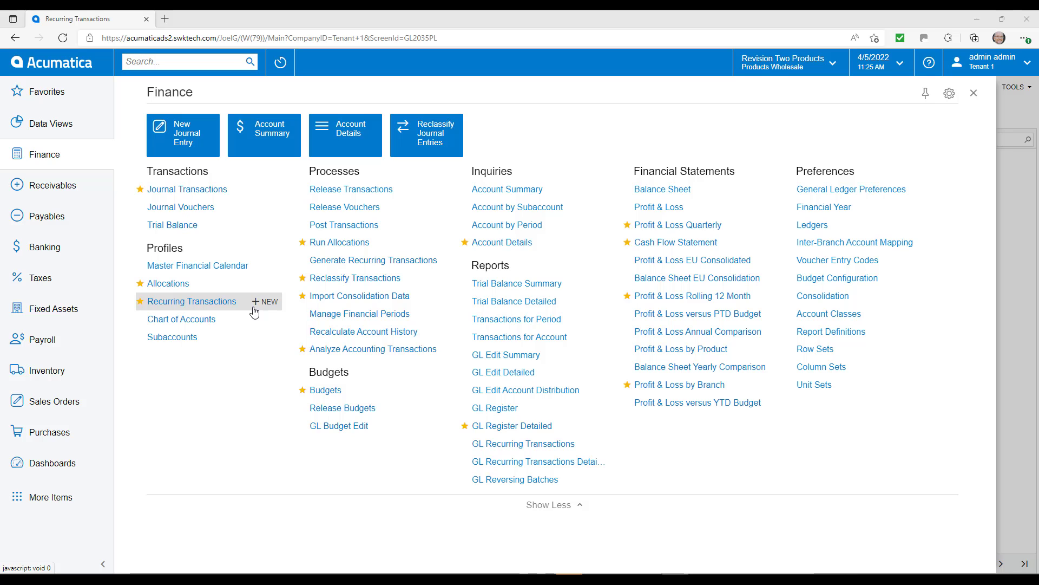
Open the "Monthly interest payment on loan" recurring transaction and inspect its monthly On Day setting.
{"action": "left_click", "coordinate": [254, 308]}
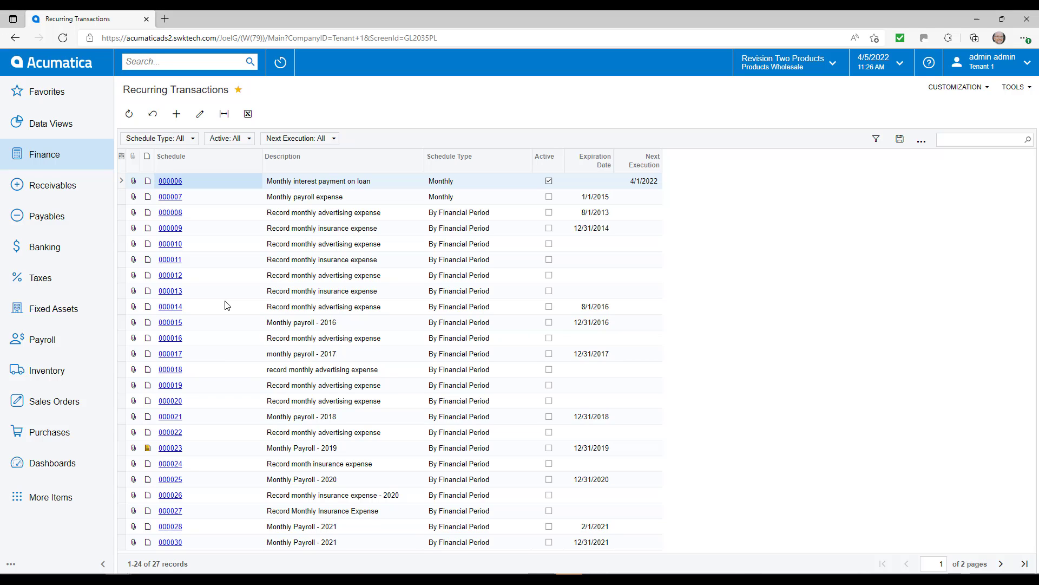
{"action": "left_click", "coordinate": [172, 190]}
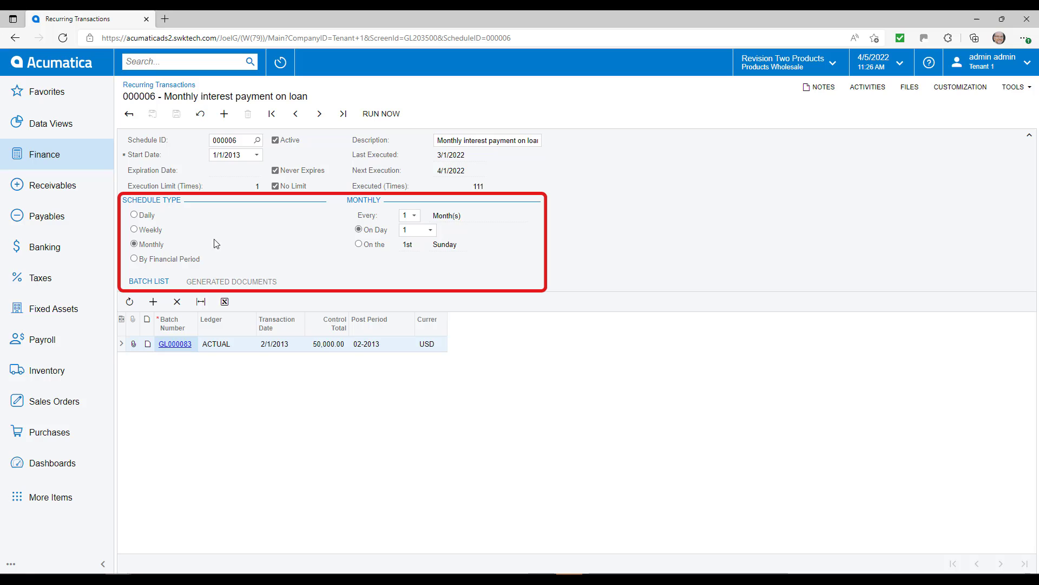
{"action": "left_click", "coordinate": [432, 231]}
{"action": "left_click", "coordinate": [432, 232]}
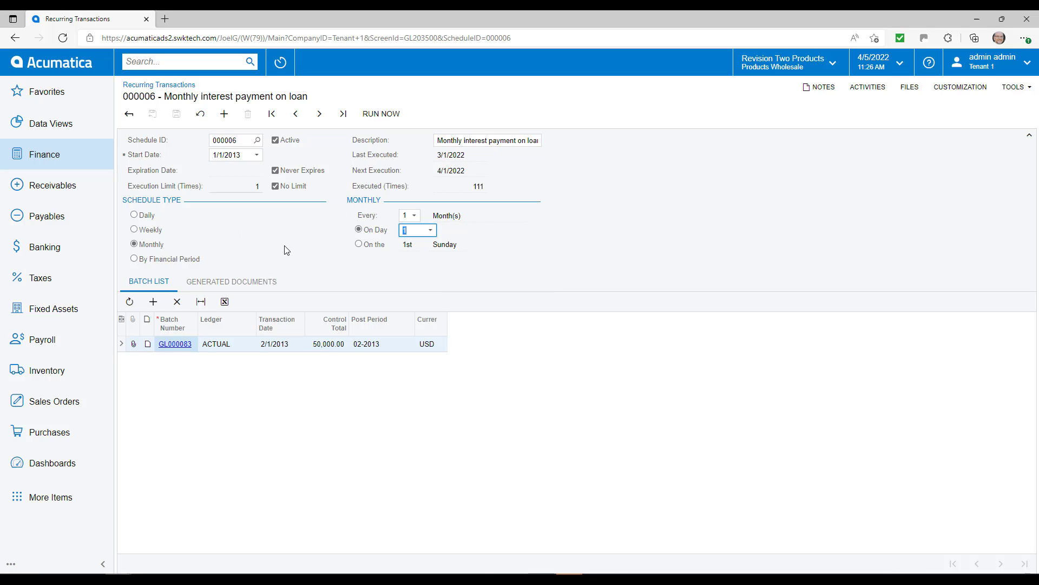
Review the schedule's generated documents with the 01-2013 batch, and the actions available on the scheduled batch in its batch list.
{"action": "left_click", "coordinate": [262, 281]}
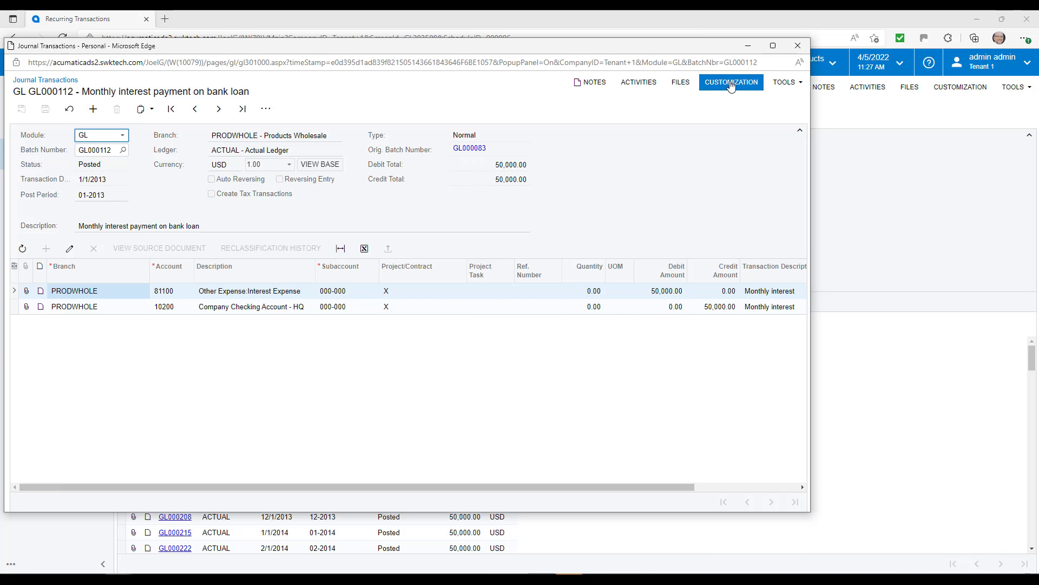
{"action": "left_click", "coordinate": [798, 46]}
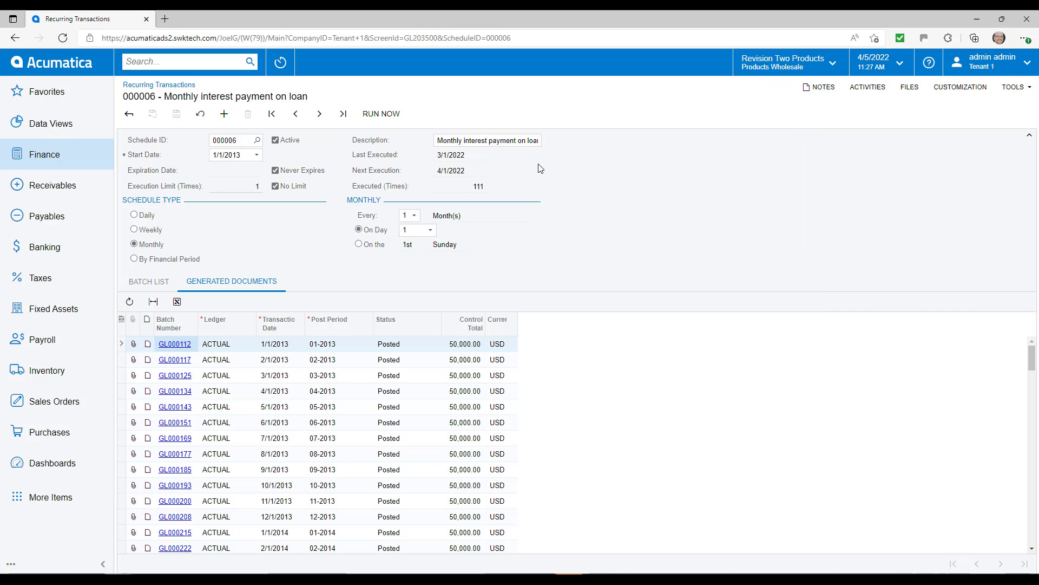
{"action": "left_click", "coordinate": [149, 281]}
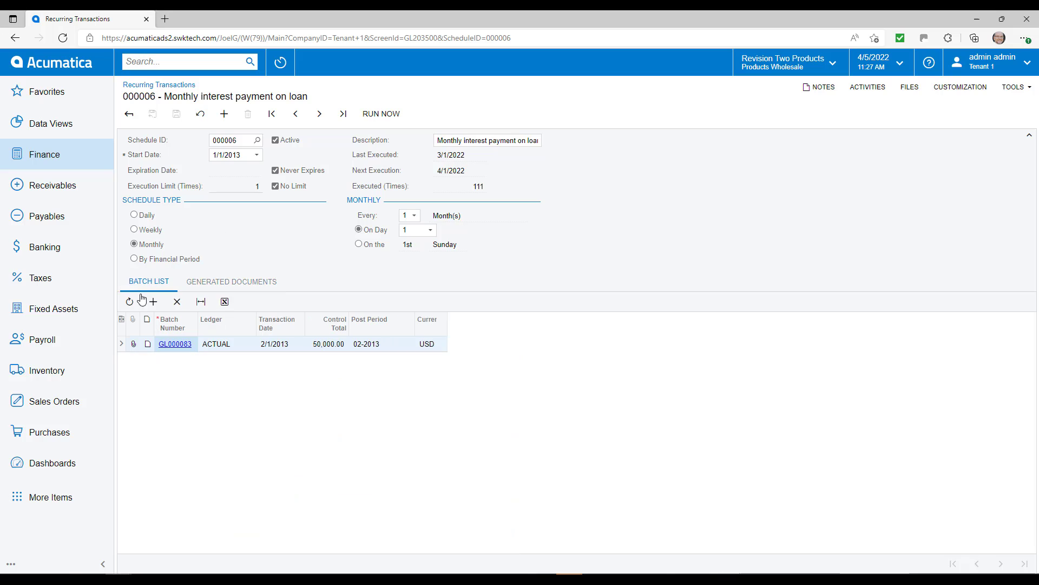
{"action": "left_click", "coordinate": [184, 351]}
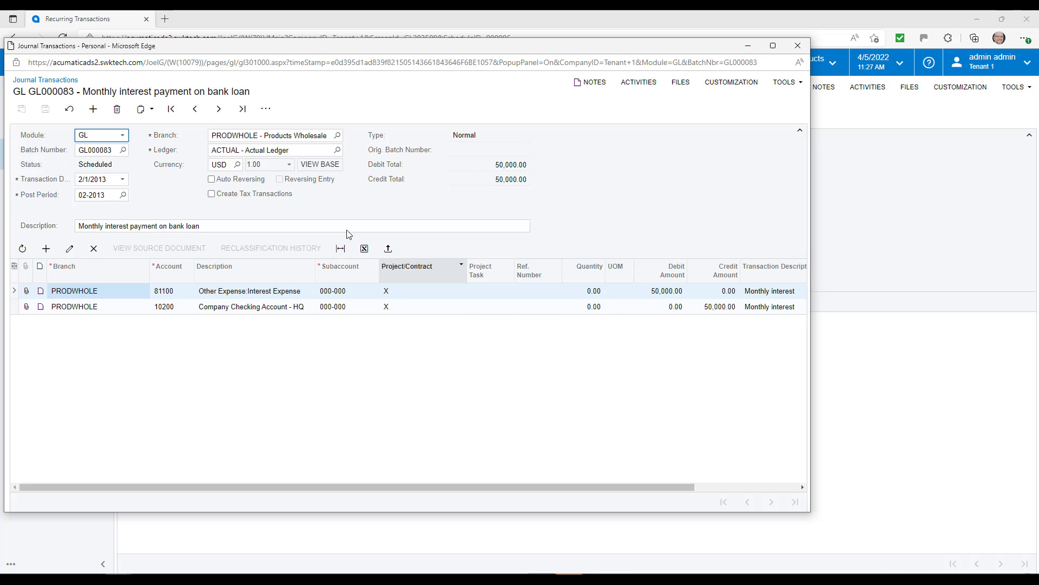
{"action": "left_click", "coordinate": [265, 111]}
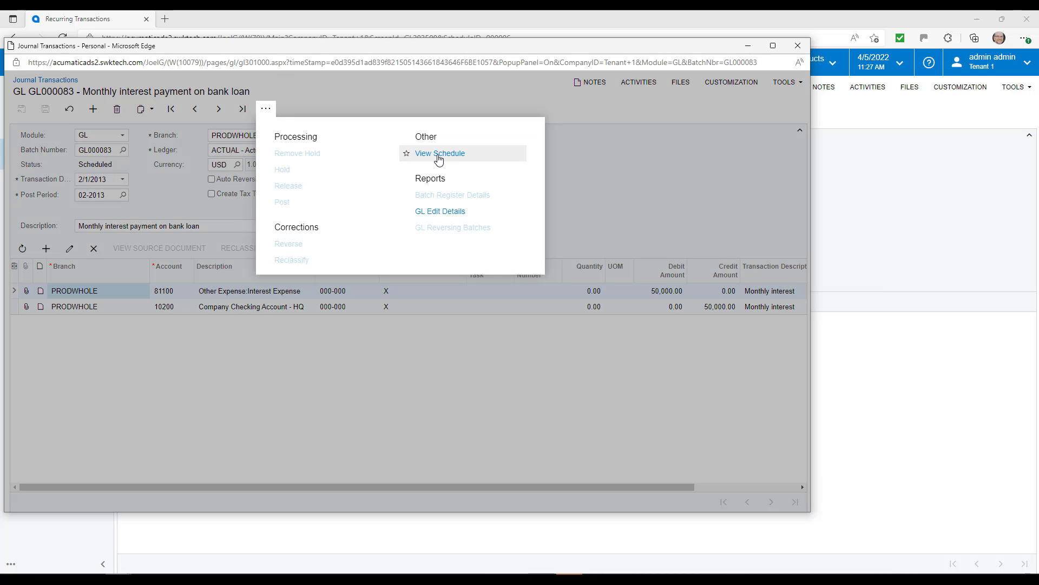
{"action": "left_click", "coordinate": [729, 123]}
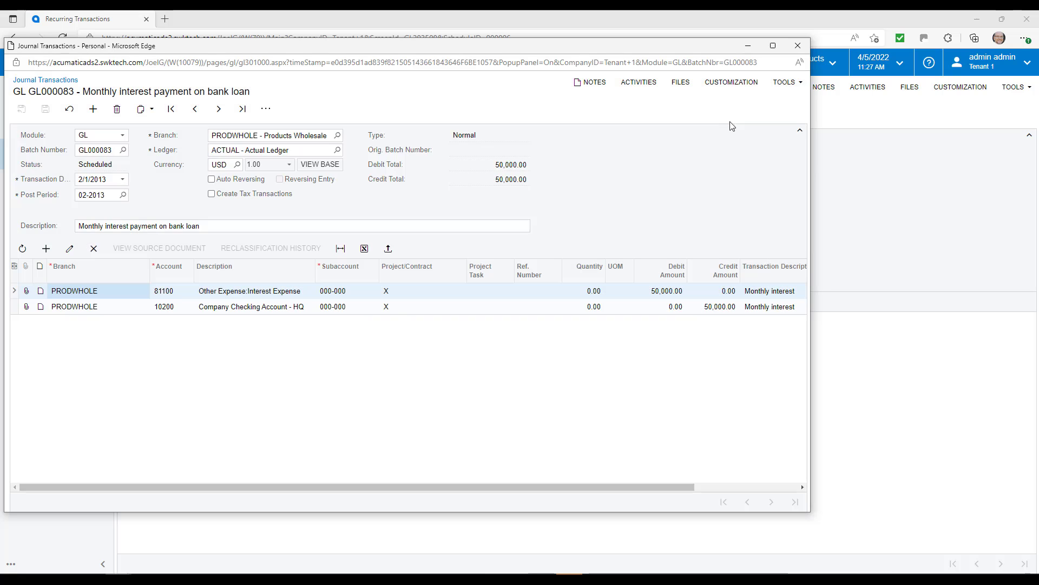
{"action": "left_click", "coordinate": [797, 47]}
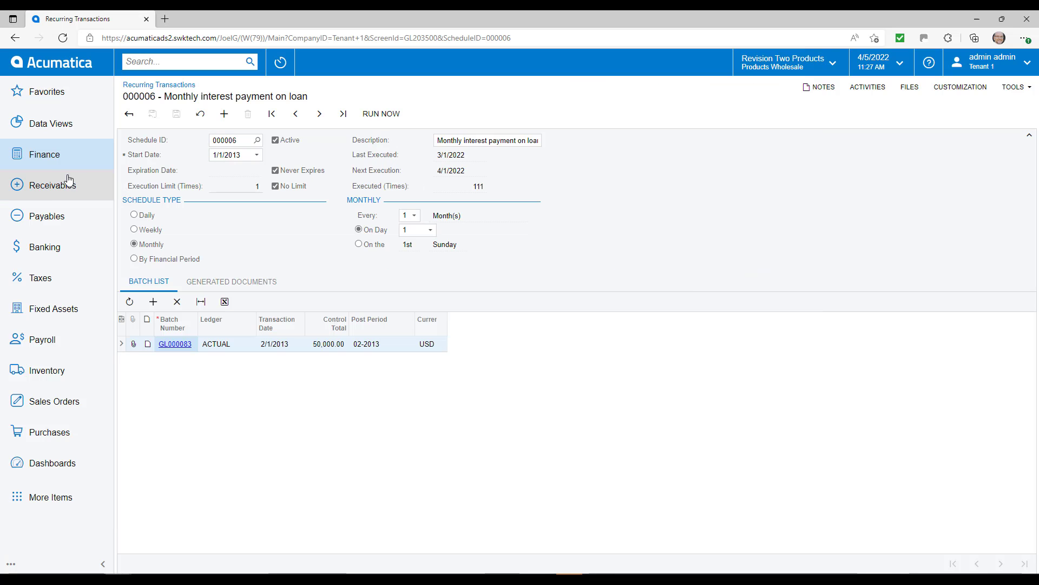
Add the "Bonuses - Dec 2021" journal batch to a new recurring schedule and start its description with "My".
{"action": "left_click", "coordinate": [75, 157]}
{"action": "left_click", "coordinate": [198, 190]}
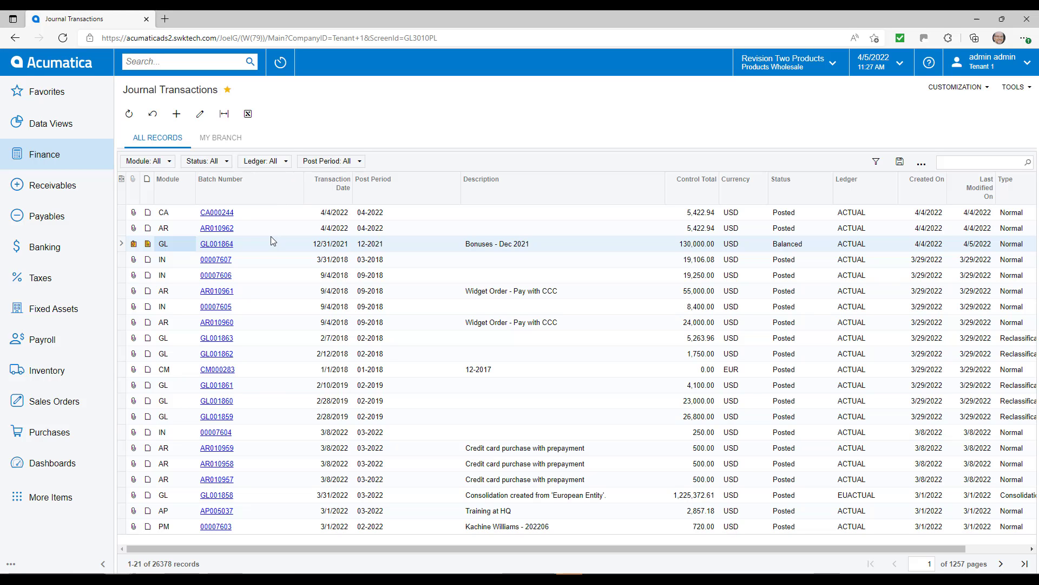
{"action": "left_click", "coordinate": [219, 244]}
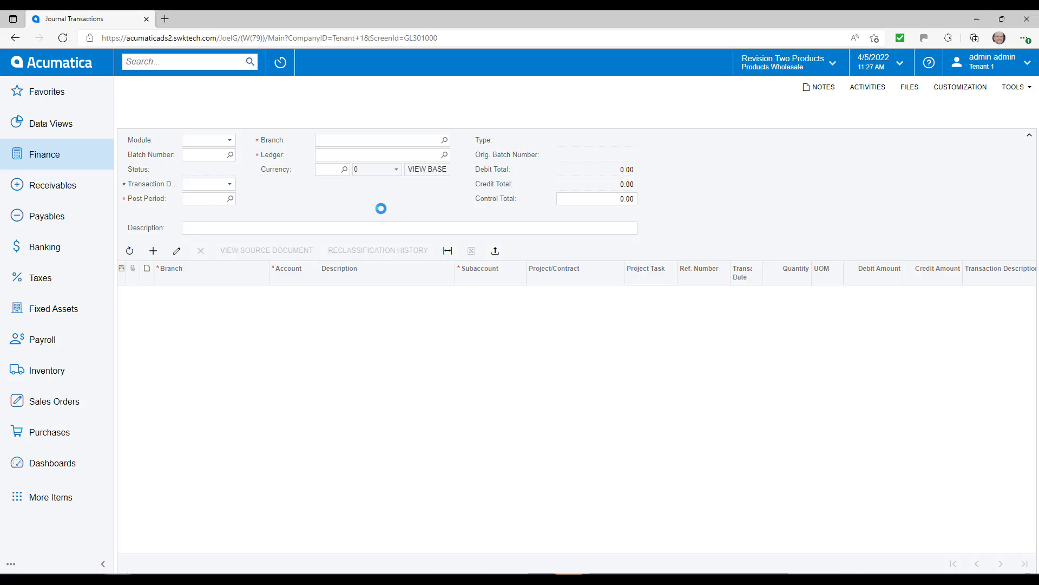
{"action": "left_click", "coordinate": [446, 114]}
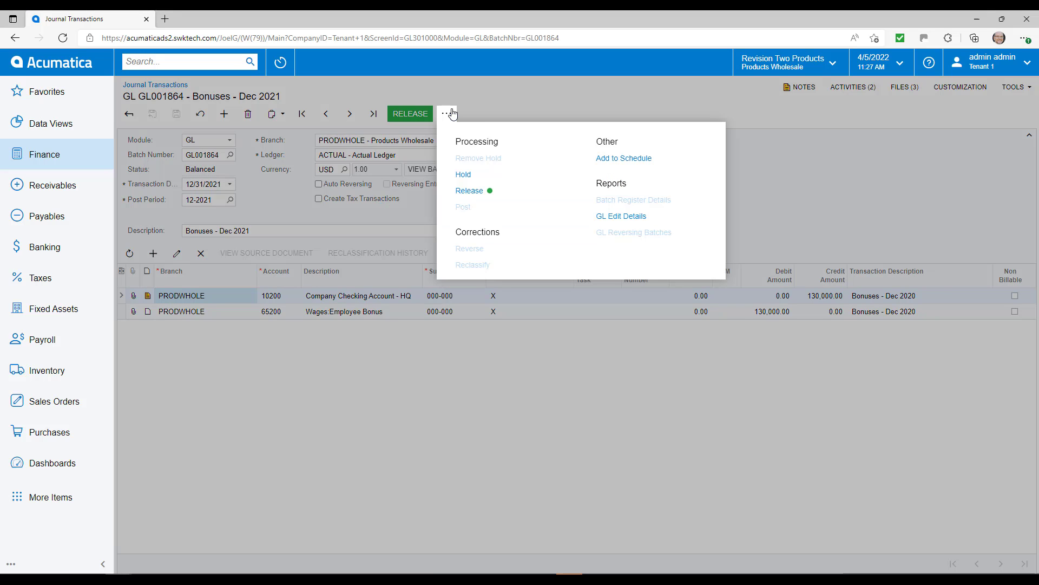
{"action": "left_click", "coordinate": [625, 158]}
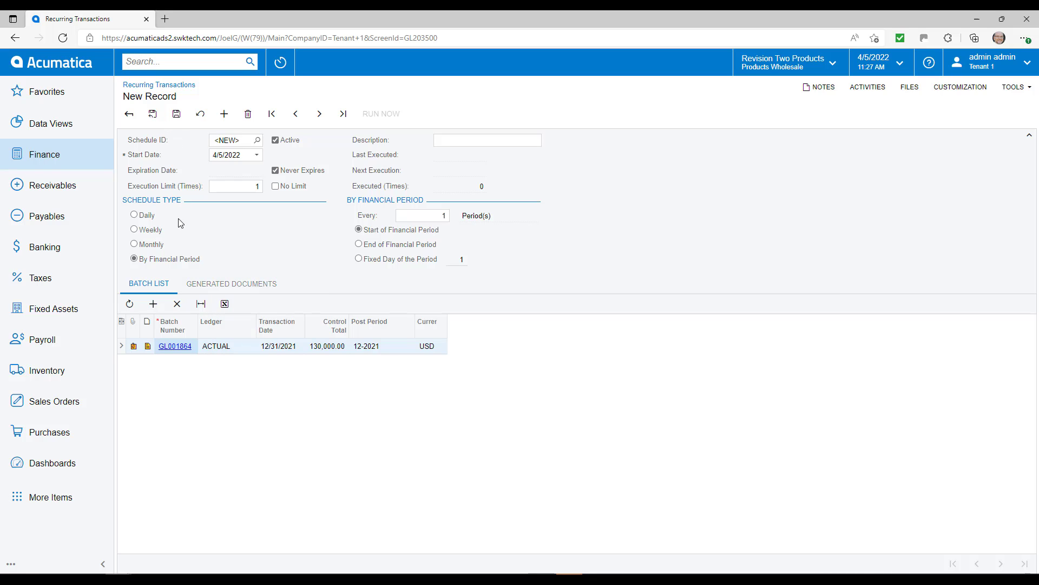
{"action": "left_click", "coordinate": [509, 138]}
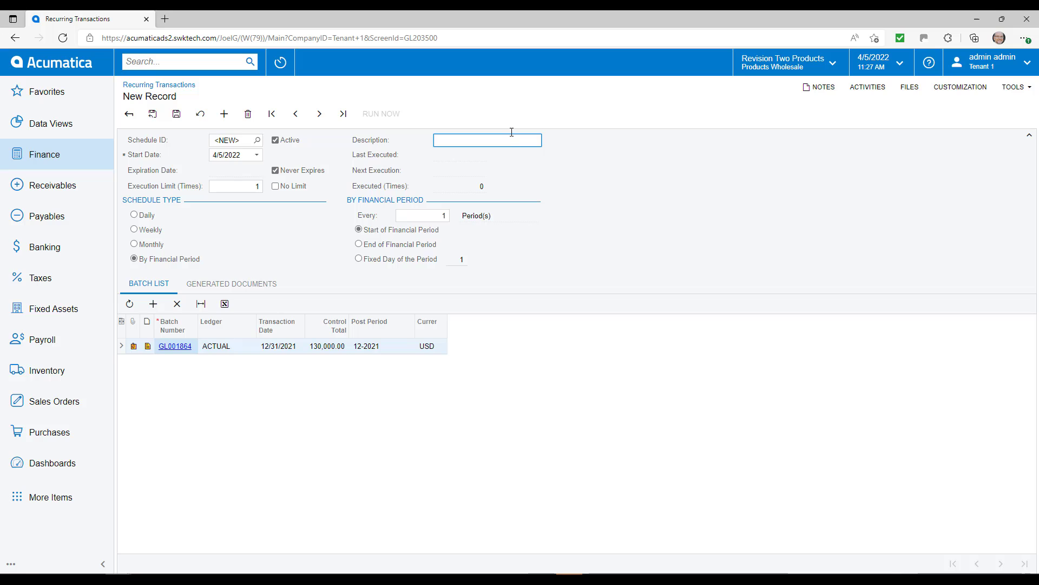
{"action": "type", "text": "My"}
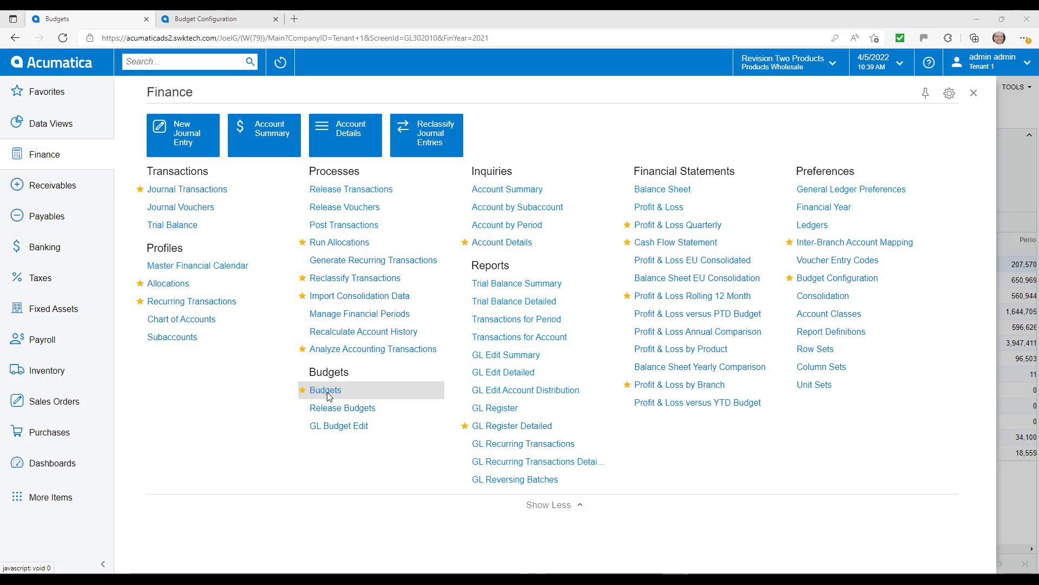
Open the Budgets form and inspect the Ledger and Financial Year selections for the 2021 budget.
{"action": "left_click", "coordinate": [326, 391]}
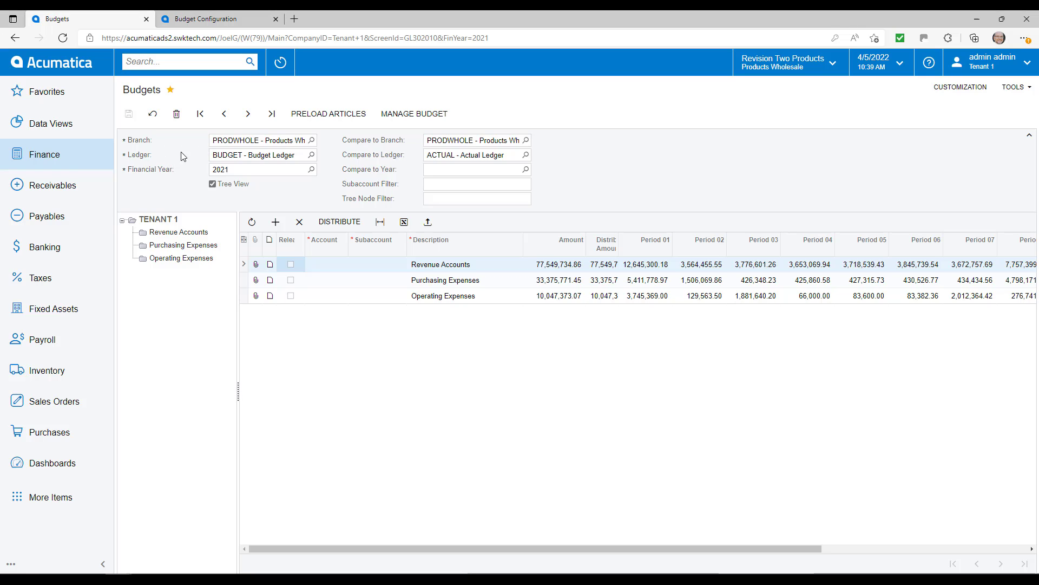
{"action": "left_click", "coordinate": [312, 156]}
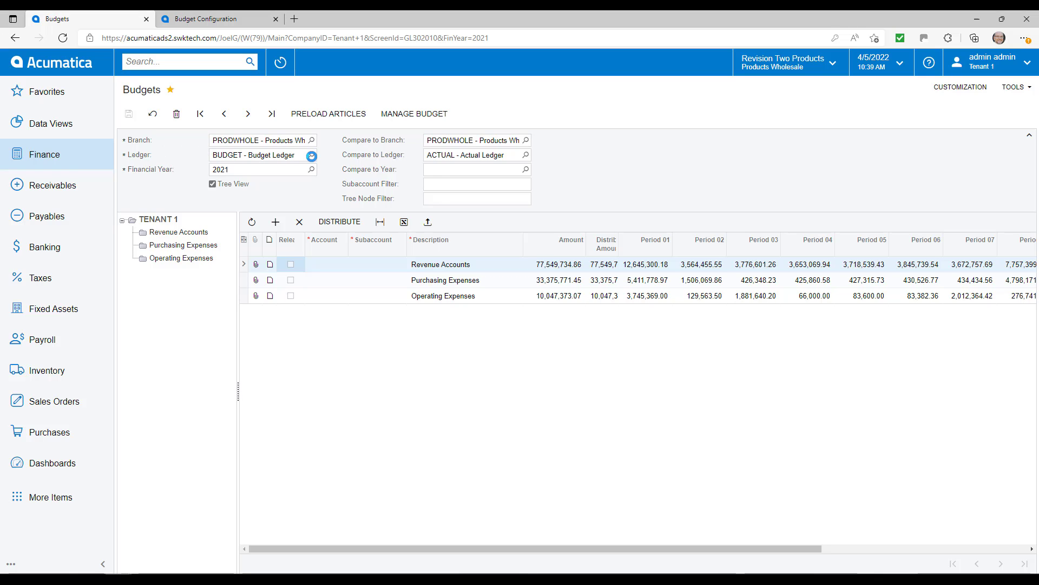
{"action": "left_click", "coordinate": [312, 157]}
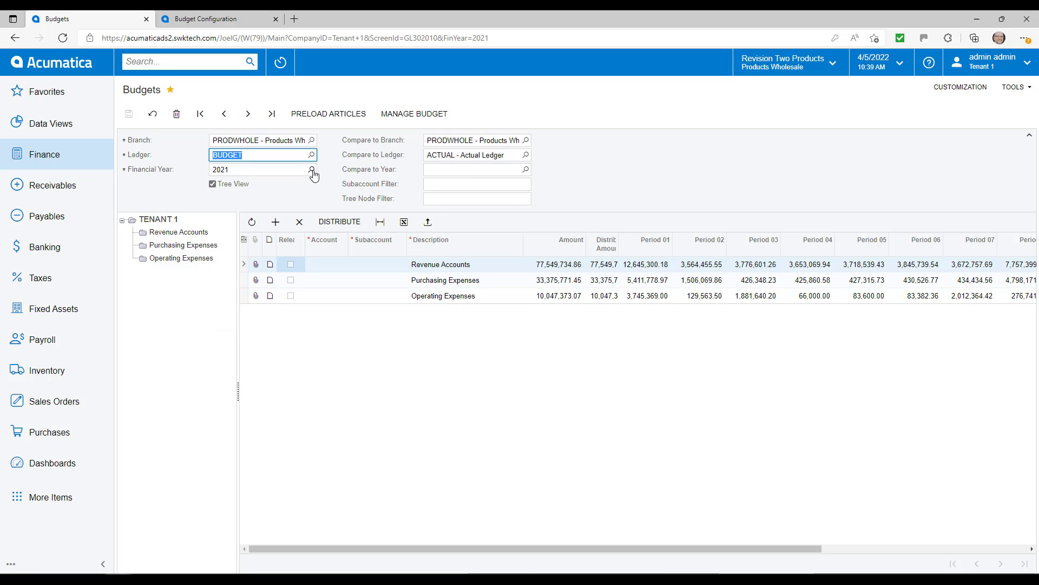
{"action": "left_click", "coordinate": [312, 170]}
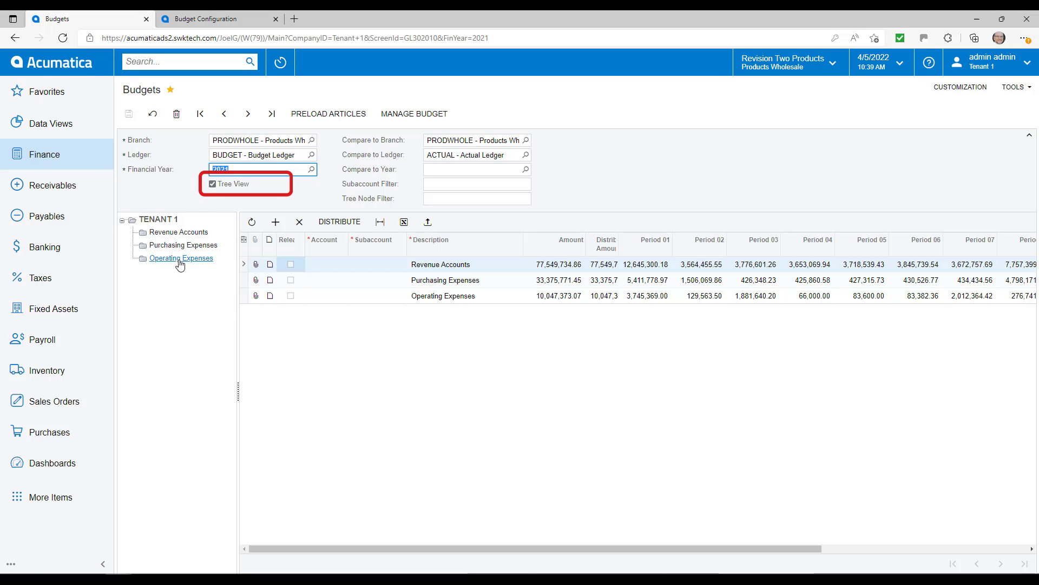
Display the Revenue Accounts budget articles, compare them with actuals for 2020, and clear the comparison year.
{"action": "left_click", "coordinate": [178, 233]}
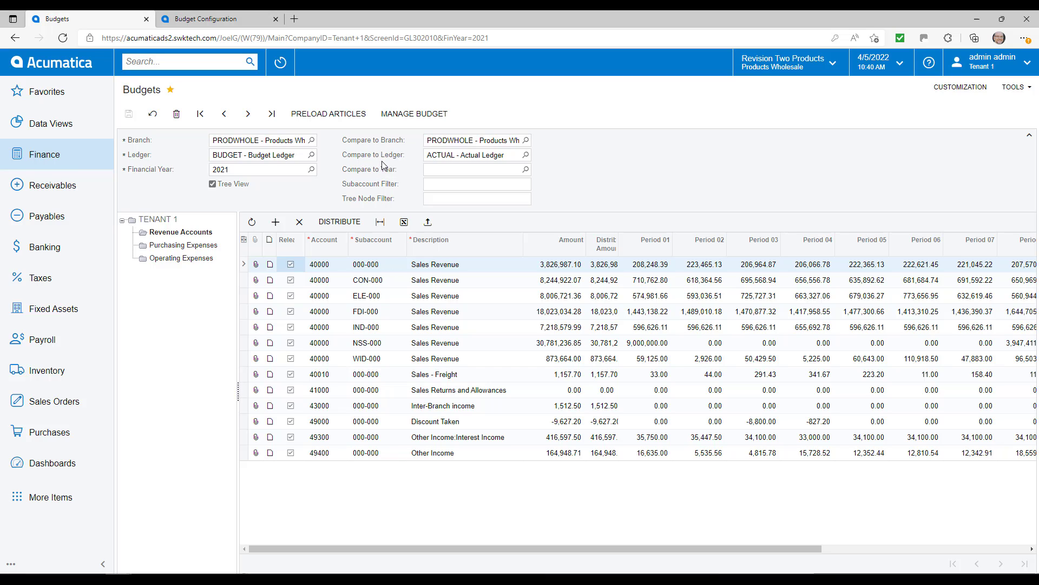
{"action": "left_click", "coordinate": [451, 170]}
{"action": "left_click", "coordinate": [527, 170]}
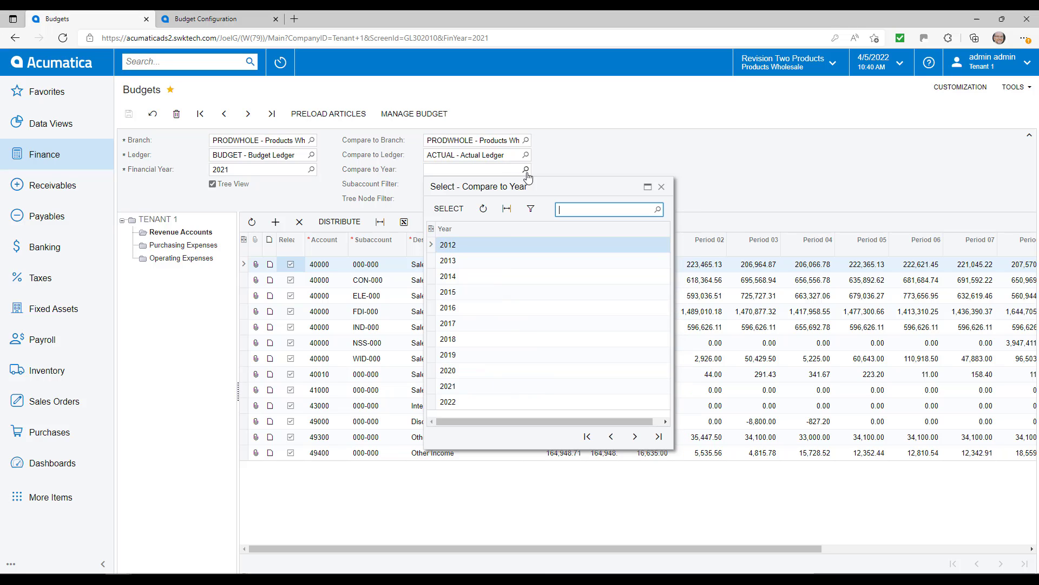
{"action": "double_click", "coordinate": [463, 370]}
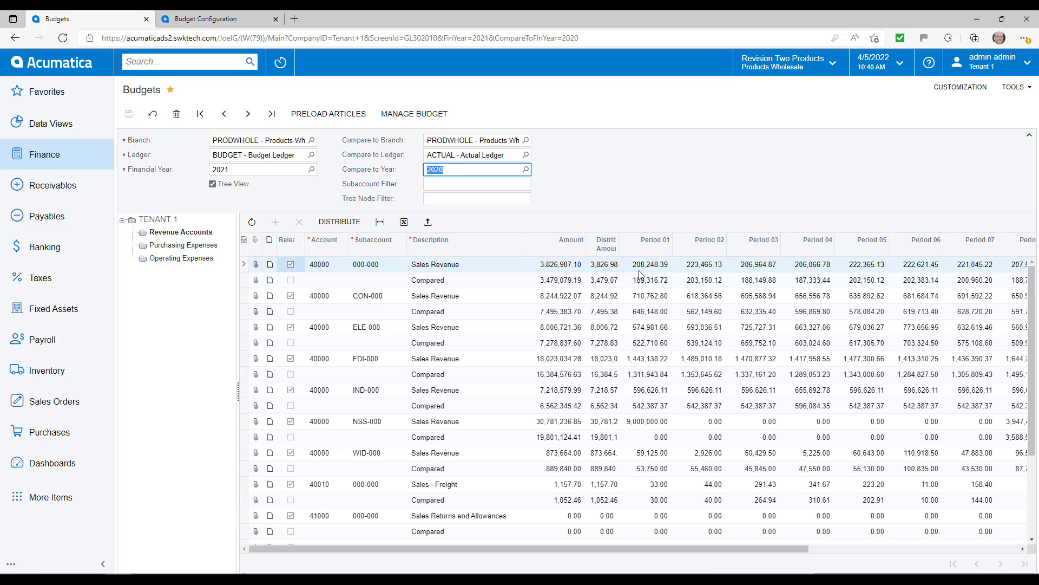
{"action": "key", "text": "BackSpace"}
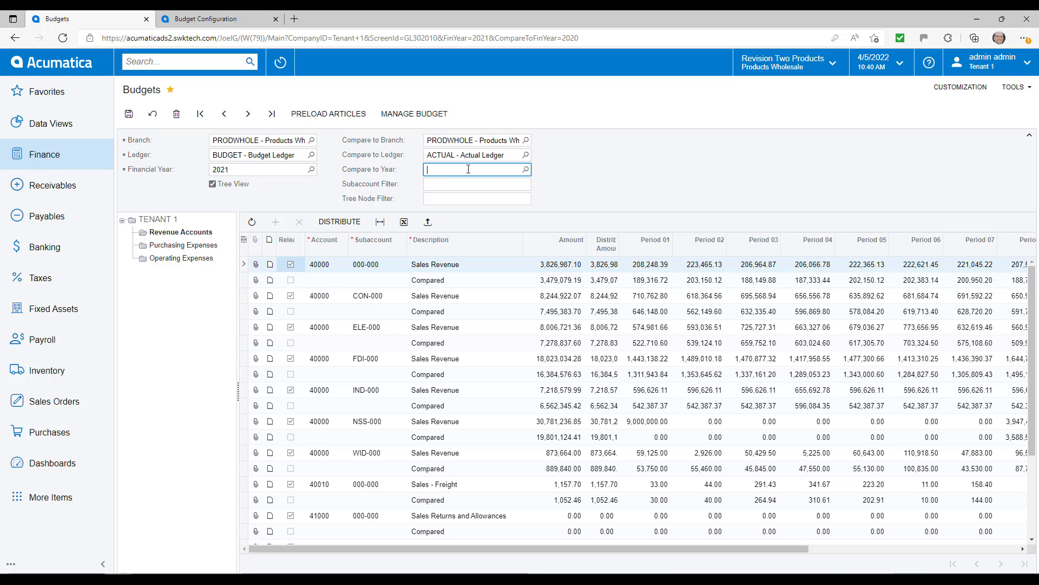
{"action": "key", "text": "Tab"}
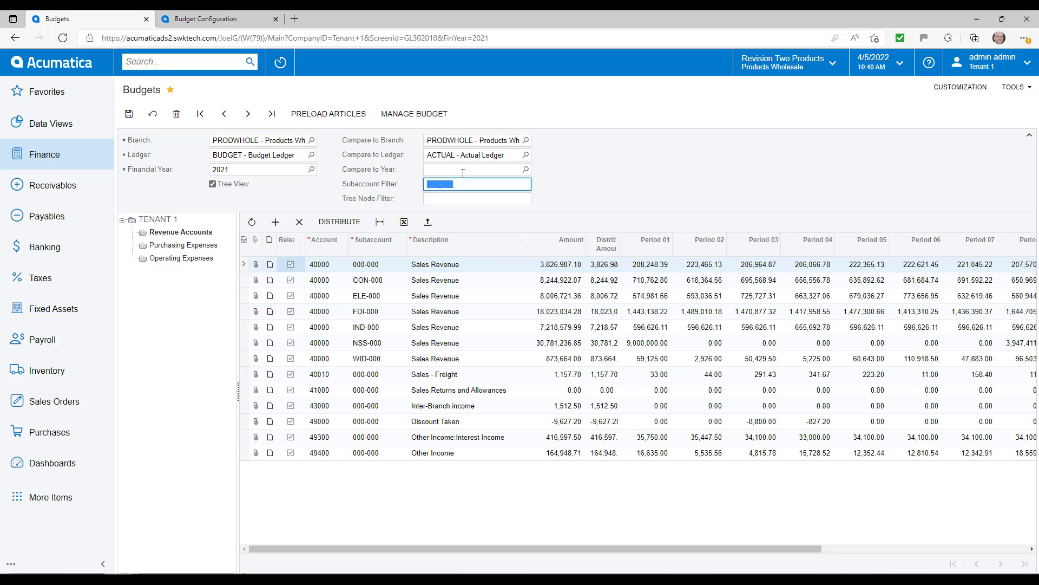
Inspect the Subaccount Filter's product groups and the Tree Node Filter, and turn off Tree View for the budget.
{"action": "left_click", "coordinate": [427, 185]}
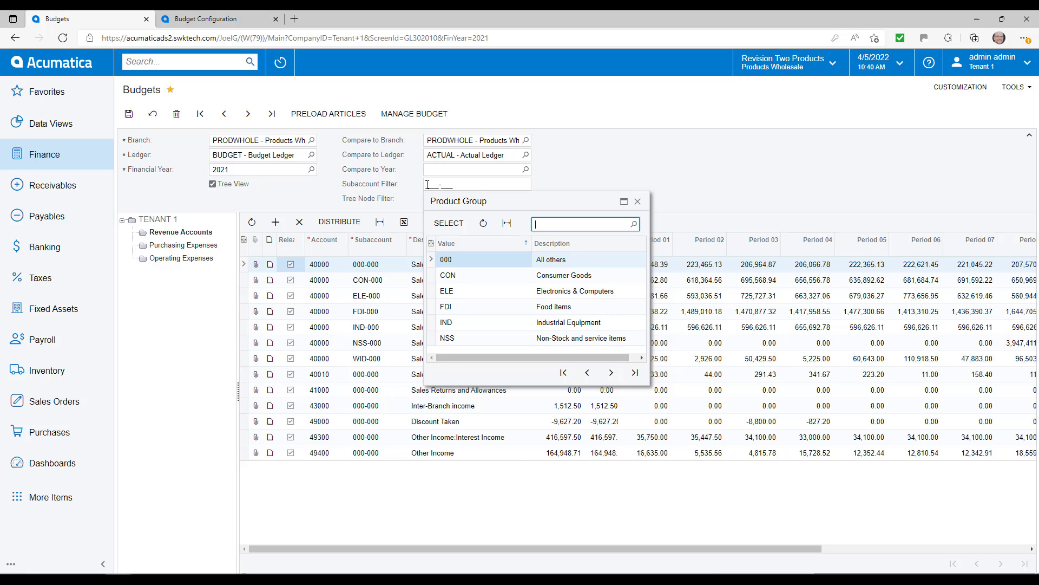
{"action": "left_click", "coordinate": [638, 202]}
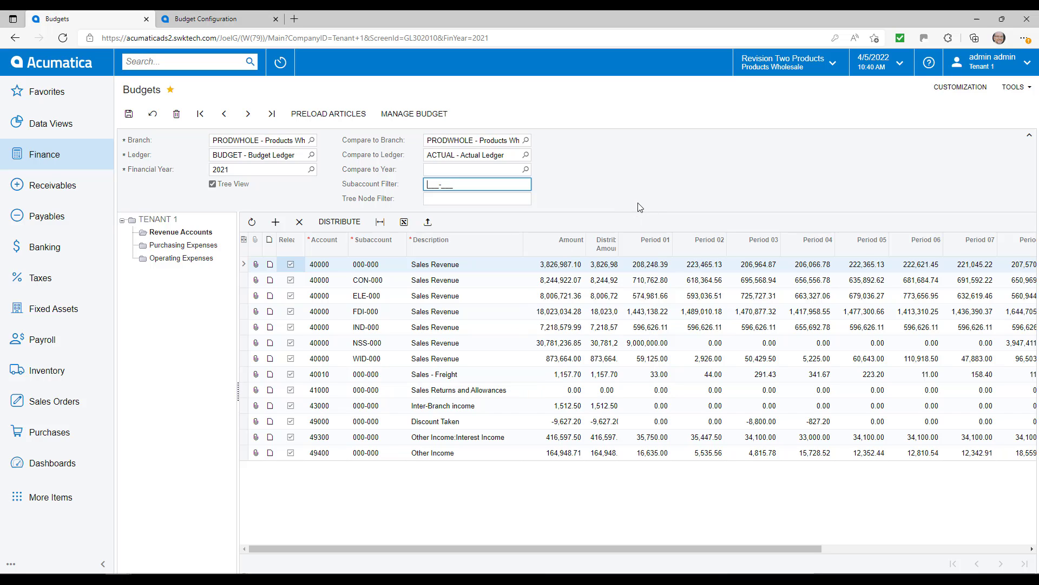
{"action": "left_click", "coordinate": [458, 203]}
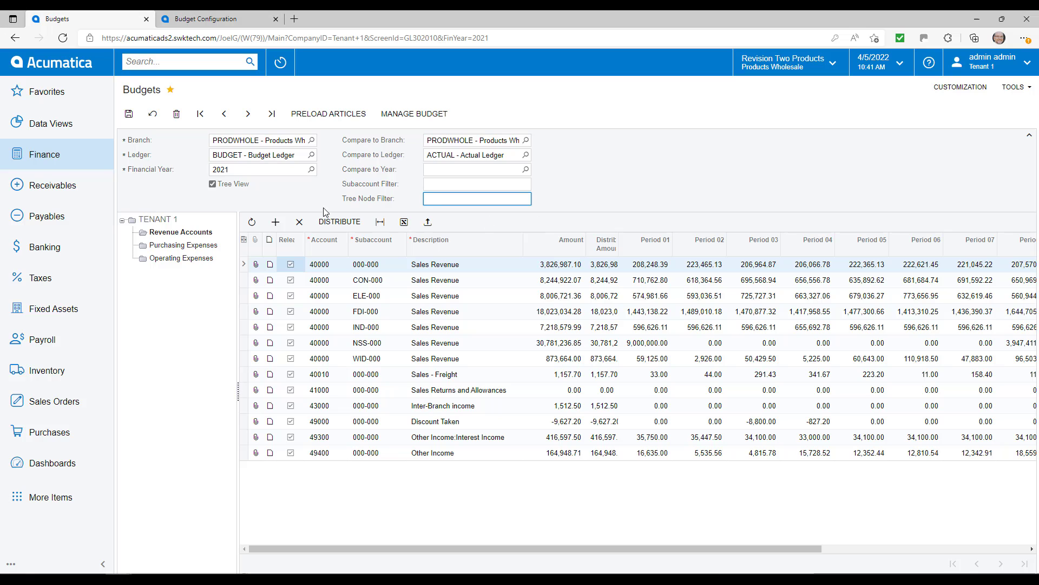
{"action": "left_click", "coordinate": [213, 184]}
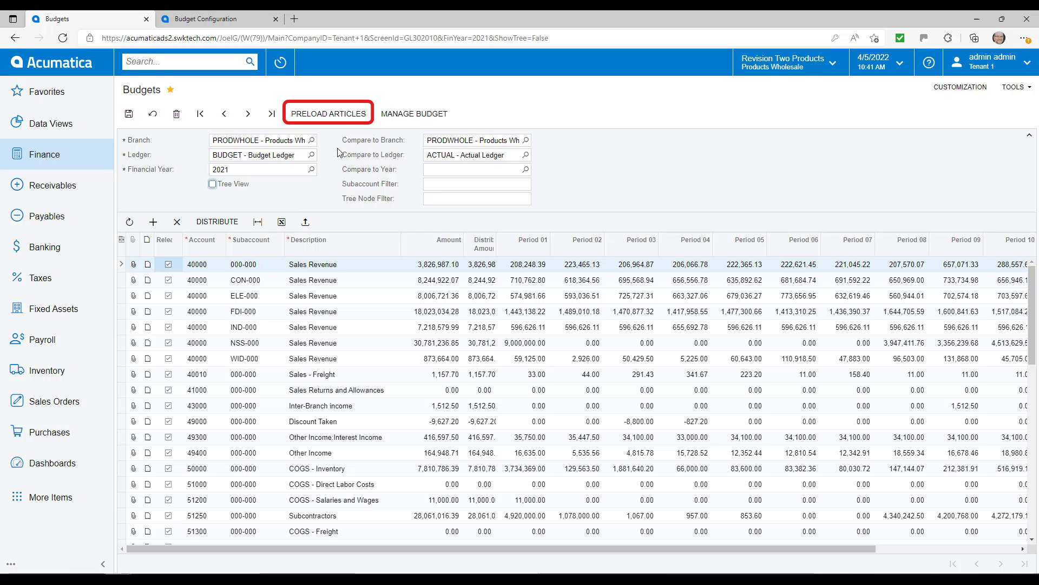
Configure a budget article preload from the PRODWHOLE branch's ACTUAL ledger, using financial year 2020 and a 110% multiplier.
{"action": "left_click", "coordinate": [337, 115]}
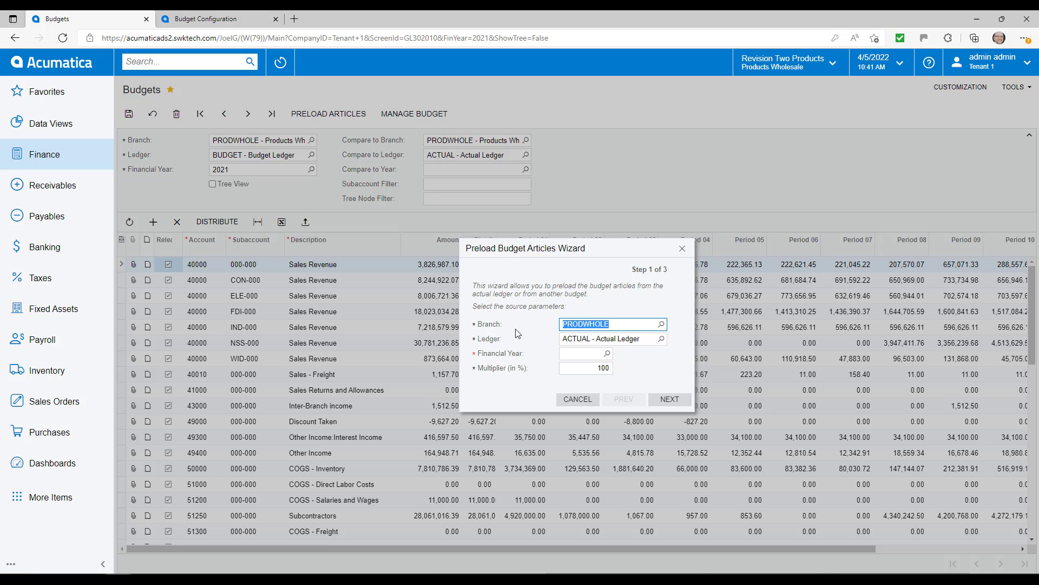
{"action": "left_click", "coordinate": [607, 354]}
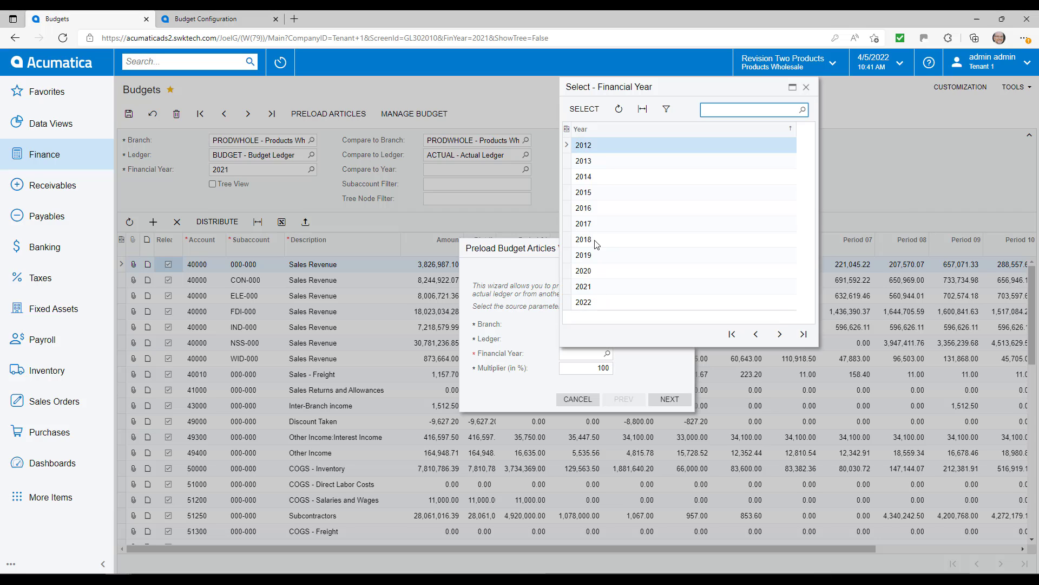
{"action": "left_click", "coordinate": [596, 275]}
{"action": "double_click", "coordinate": [595, 273]}
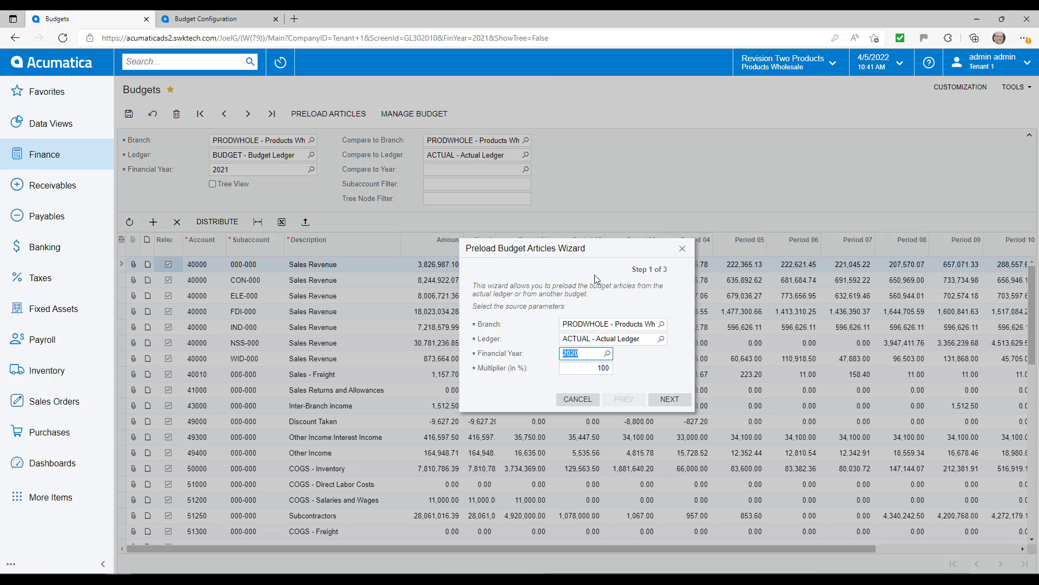
{"action": "left_click", "coordinate": [585, 366]}
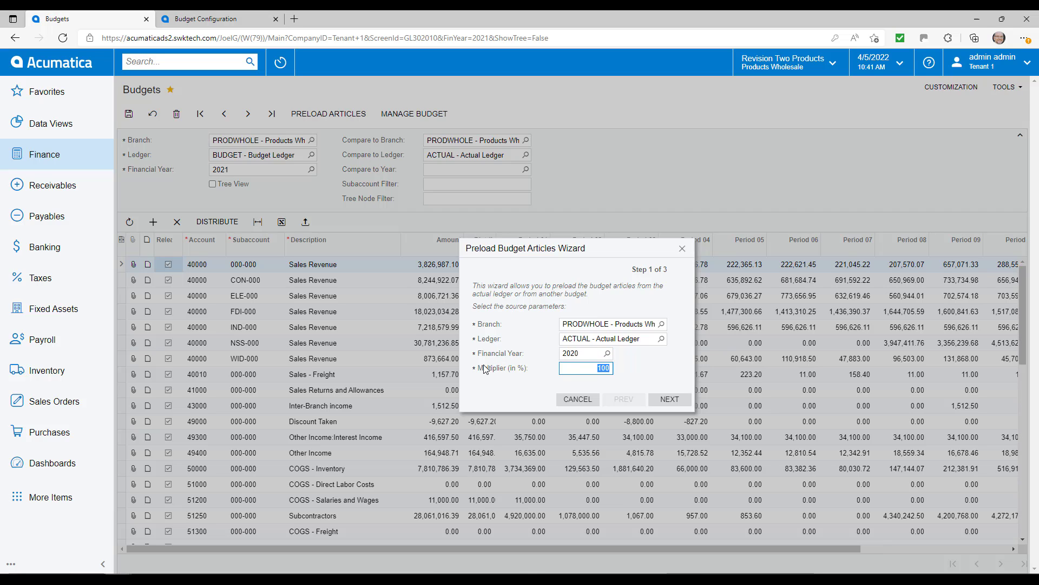
{"action": "type", "text": "110"}
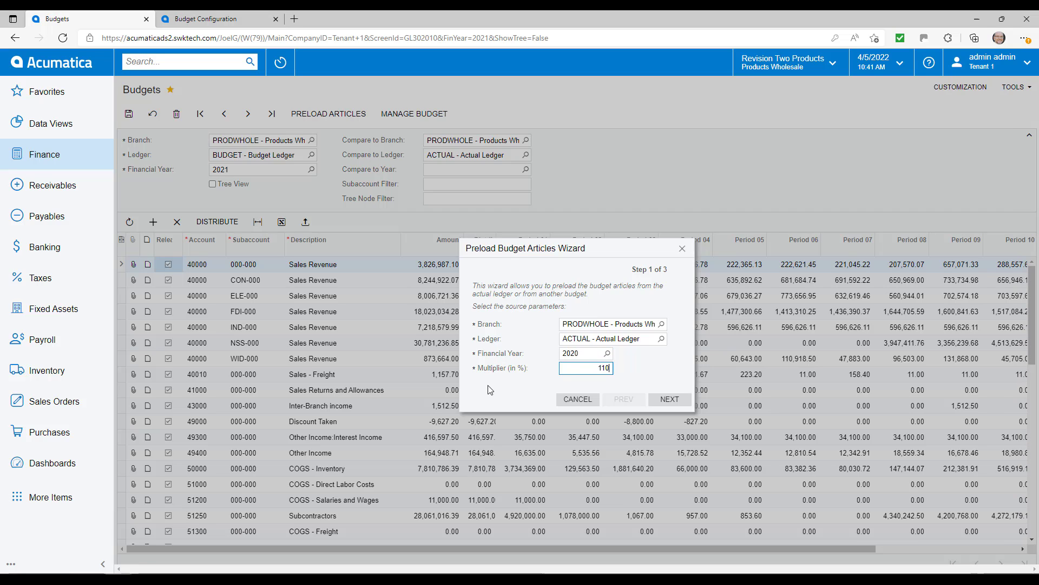
Leave the preload's account range and masks at their defaults, choose Load Nonexistent Articles Only, and cancel the wizard.
{"action": "left_click", "coordinate": [673, 398]}
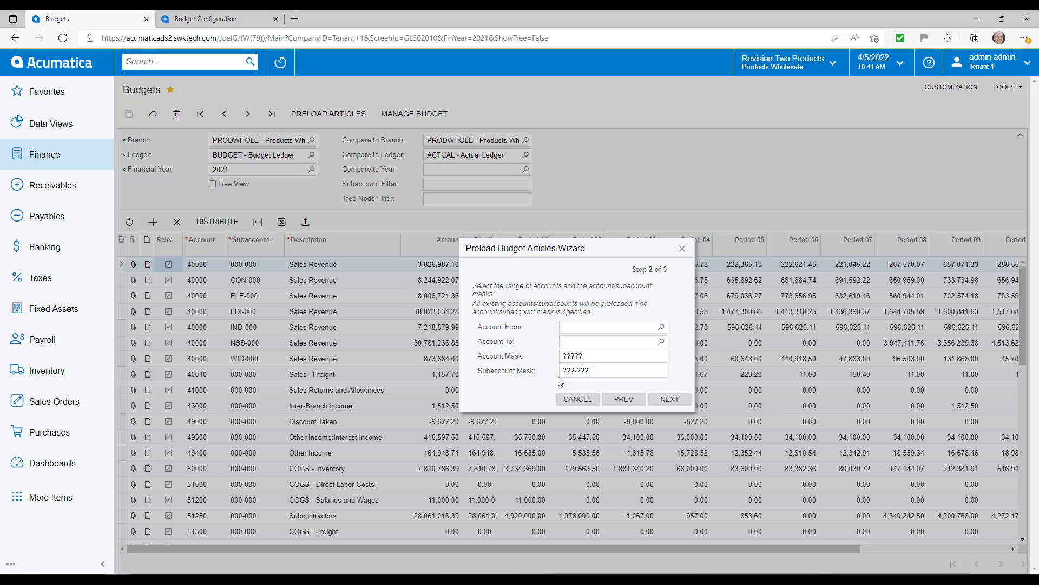
{"action": "left_click", "coordinate": [669, 400]}
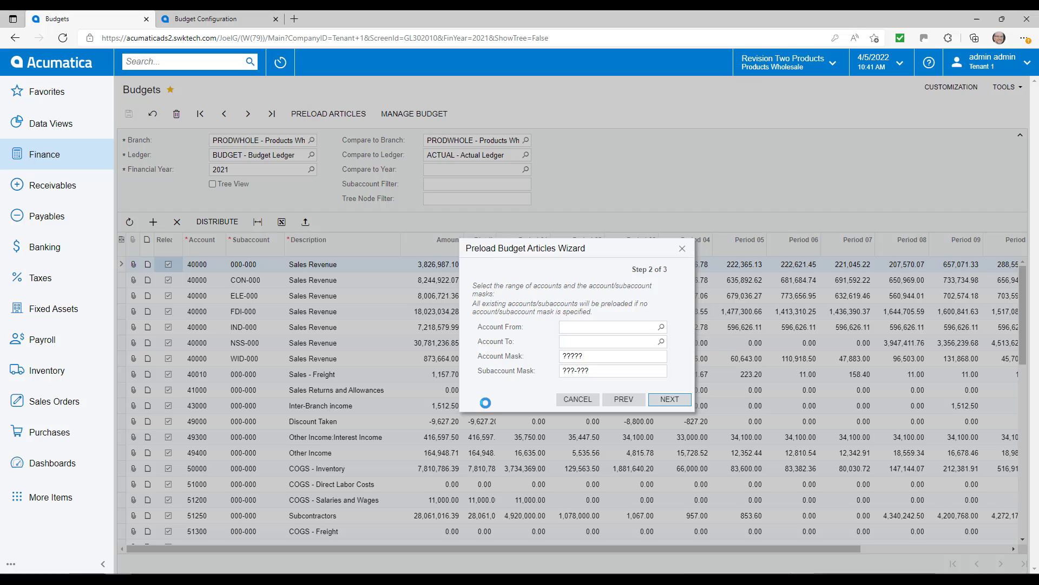
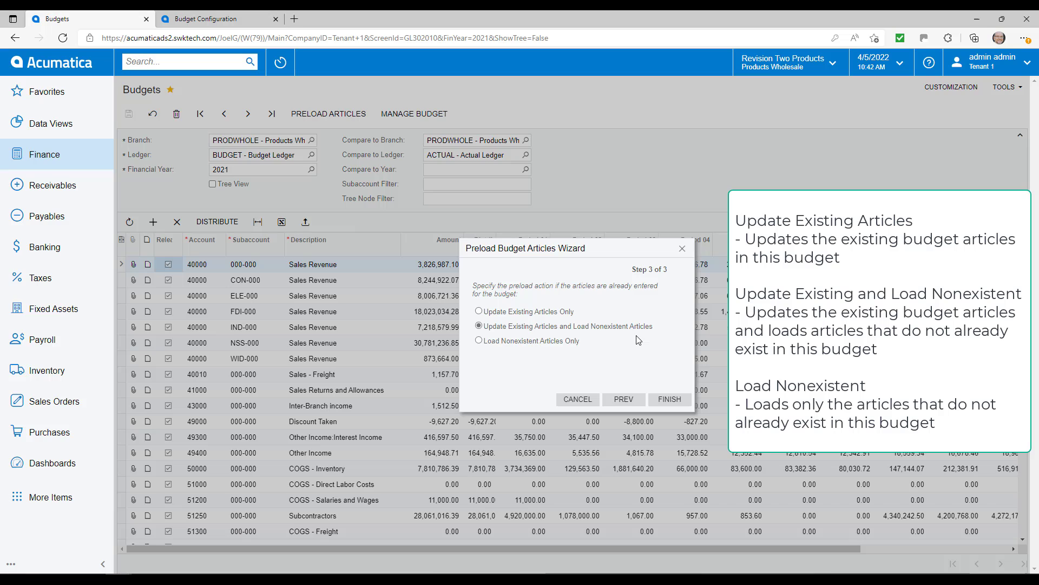
{"action": "left_click", "coordinate": [526, 341]}
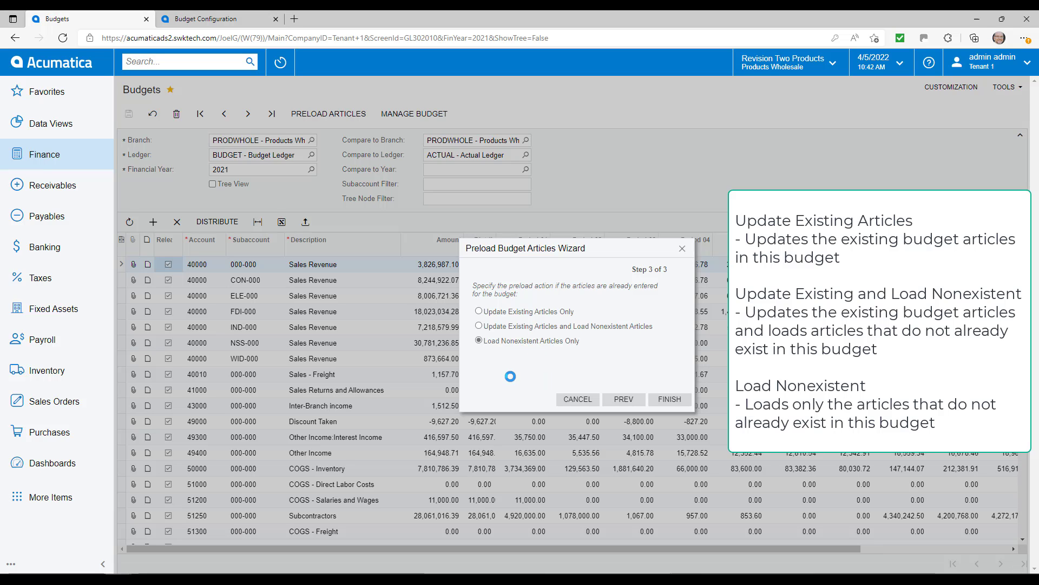
{"action": "left_click", "coordinate": [558, 399]}
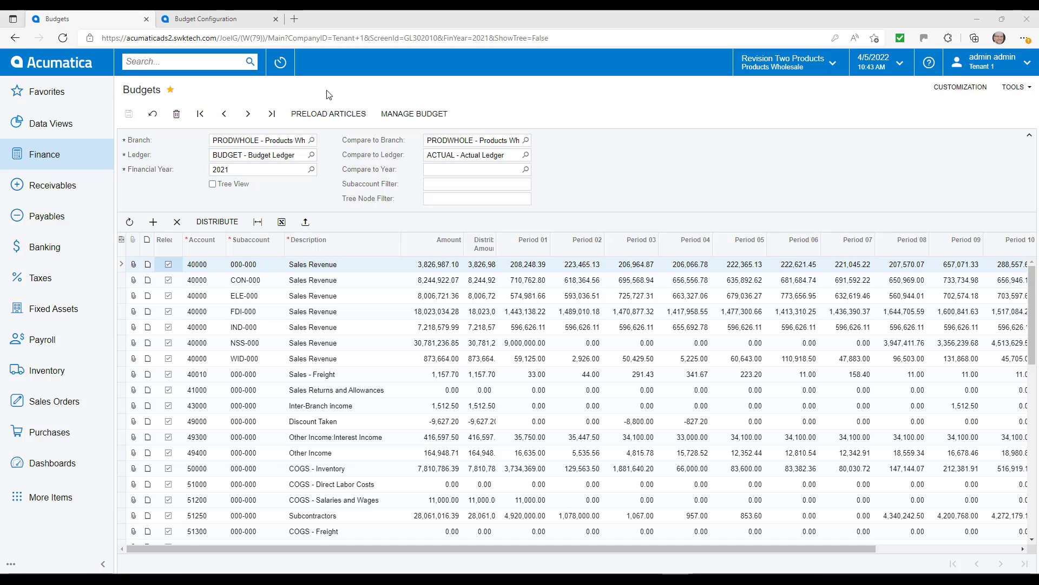
Inspect the Manage Budget actions, including Convert Budget Using Current Budget Configuration, and cancel without applying one.
{"action": "left_click", "coordinate": [433, 111]}
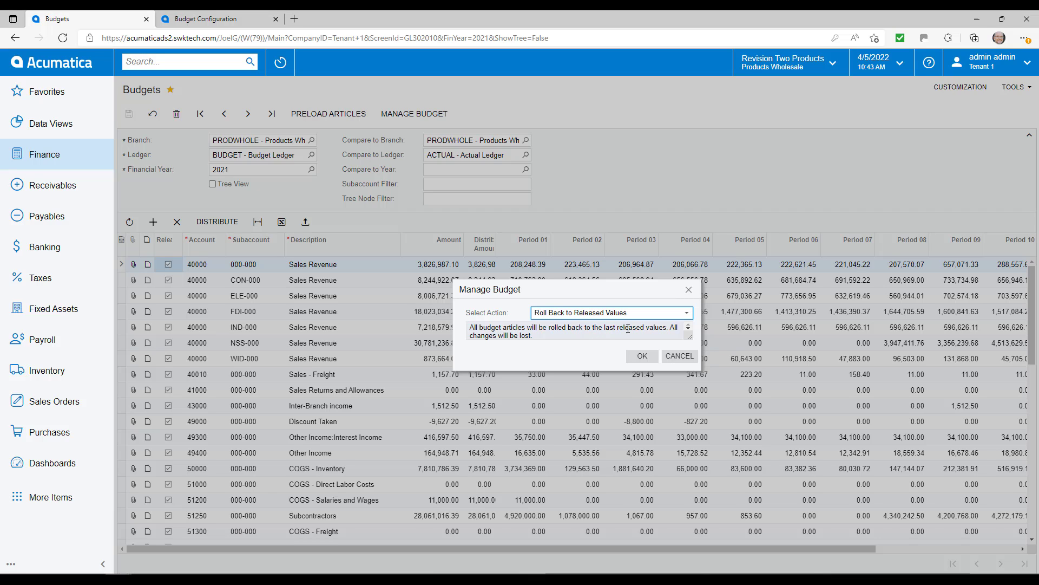
{"action": "left_click", "coordinate": [686, 314]}
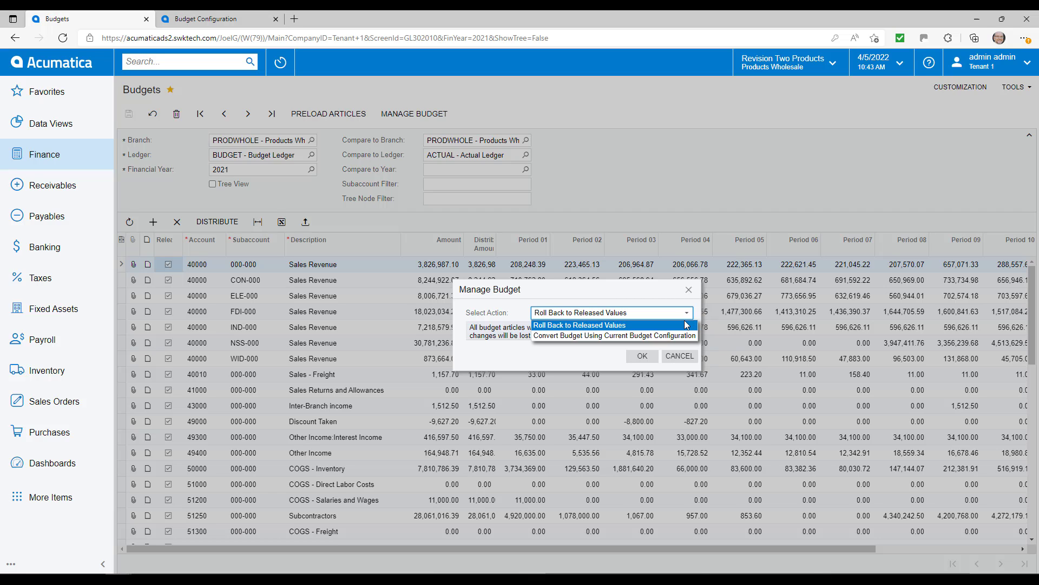
{"action": "left_click", "coordinate": [677, 336]}
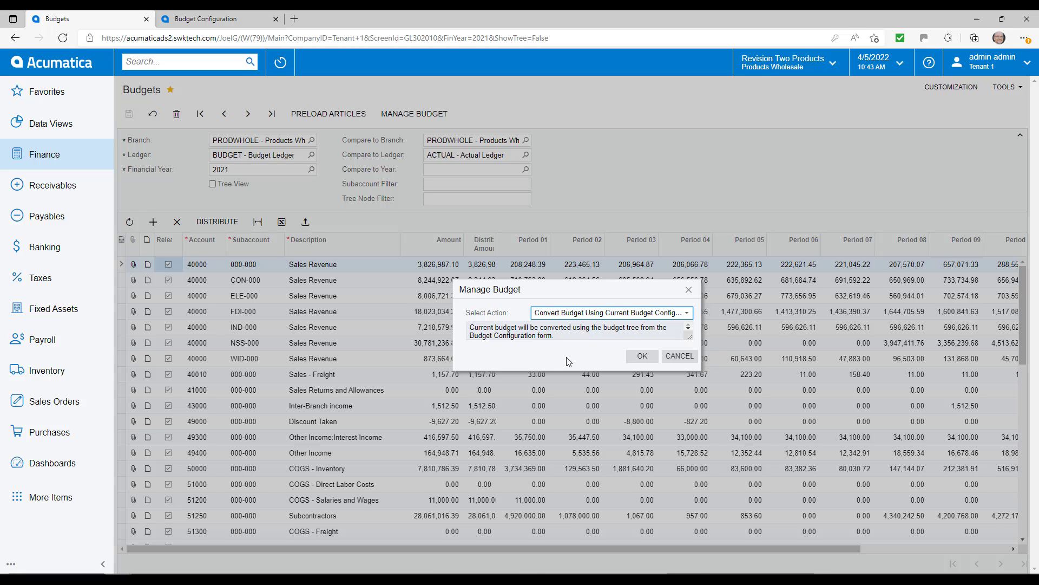
{"action": "left_click", "coordinate": [676, 356]}
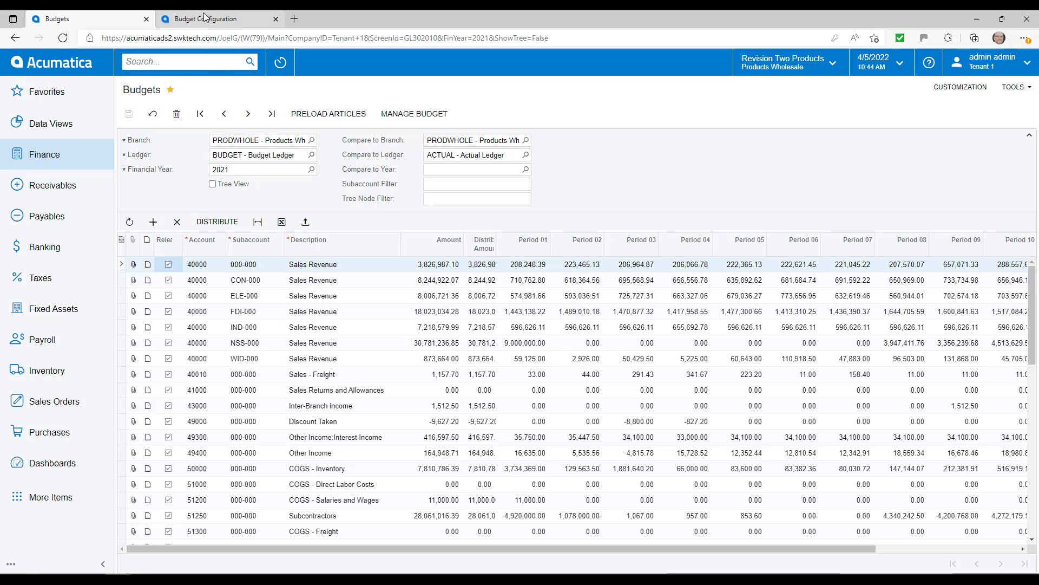
Review the budget tree and the Revenue Accounts subarticles in Budget Configuration, and return to the Budgets form.
{"action": "left_click", "coordinate": [204, 20]}
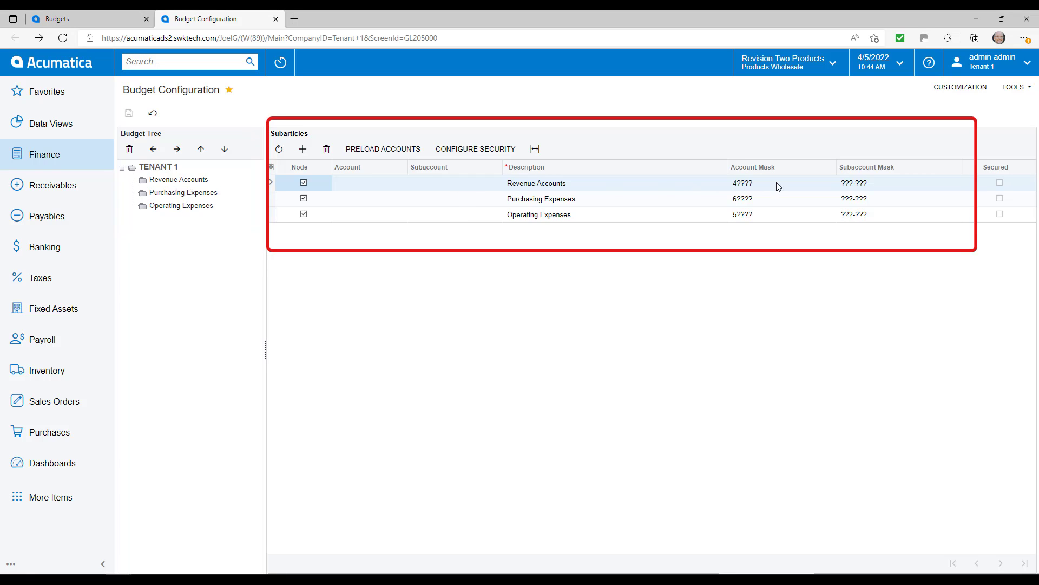
{"action": "left_click", "coordinate": [176, 179]}
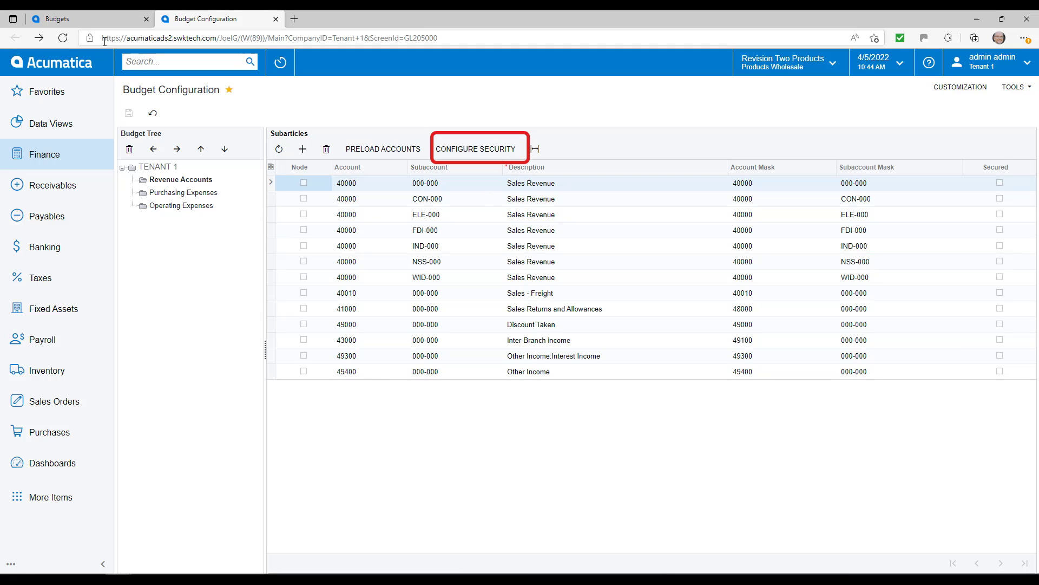
{"action": "left_click", "coordinate": [87, 19]}
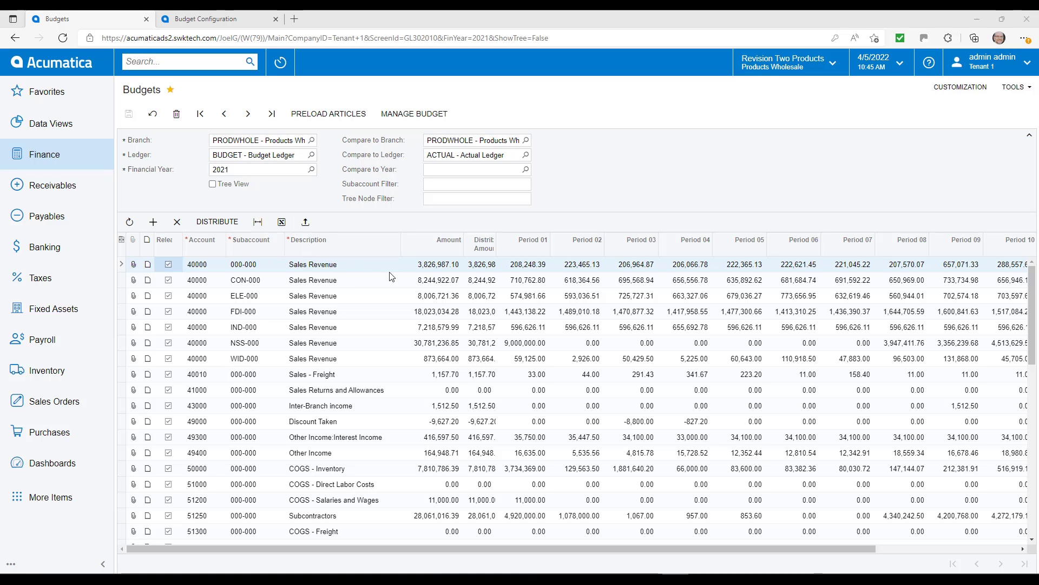
Set the Sales Revenue amount for account 40000, subaccount 000-000 to 50,000,000 and distribute it Proportionally to the Previous Year.
{"action": "left_click", "coordinate": [427, 269]}
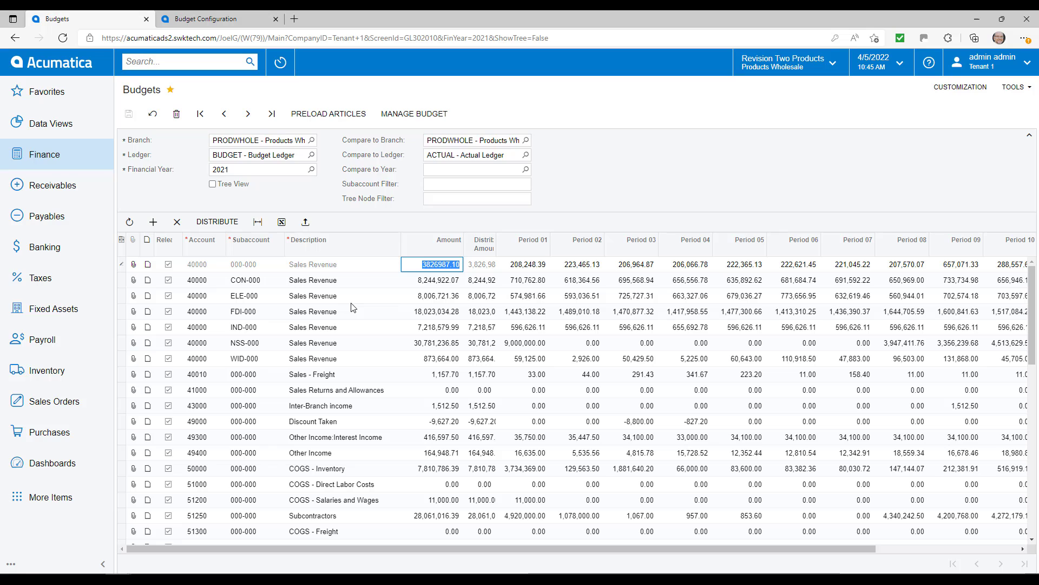
{"action": "type", "text": "50000000"}
{"action": "key", "text": "Tab"}
{"action": "left_click", "coordinate": [431, 266]}
{"action": "left_click", "coordinate": [217, 222]}
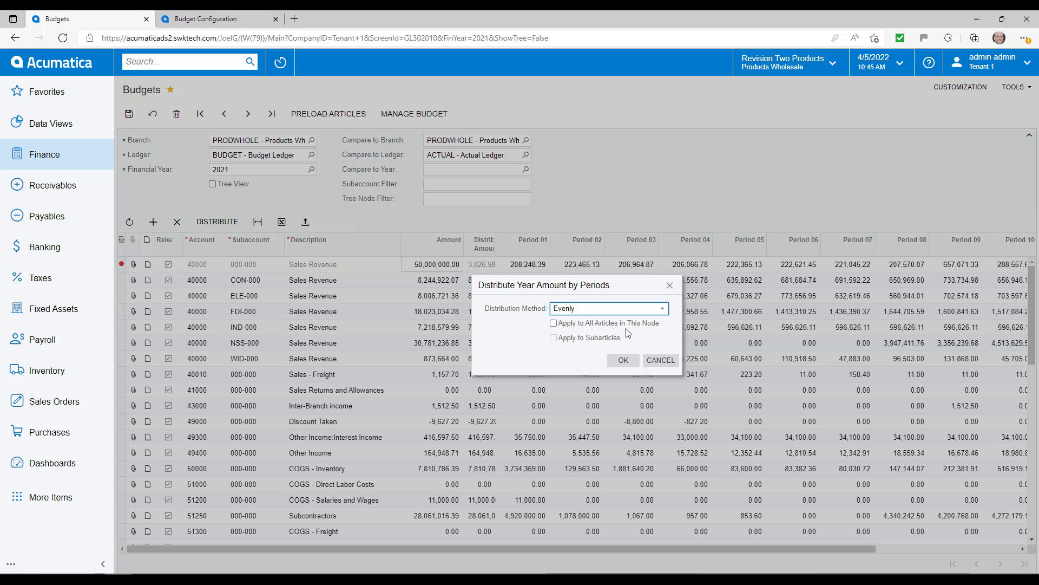
{"action": "left_click", "coordinate": [662, 310]}
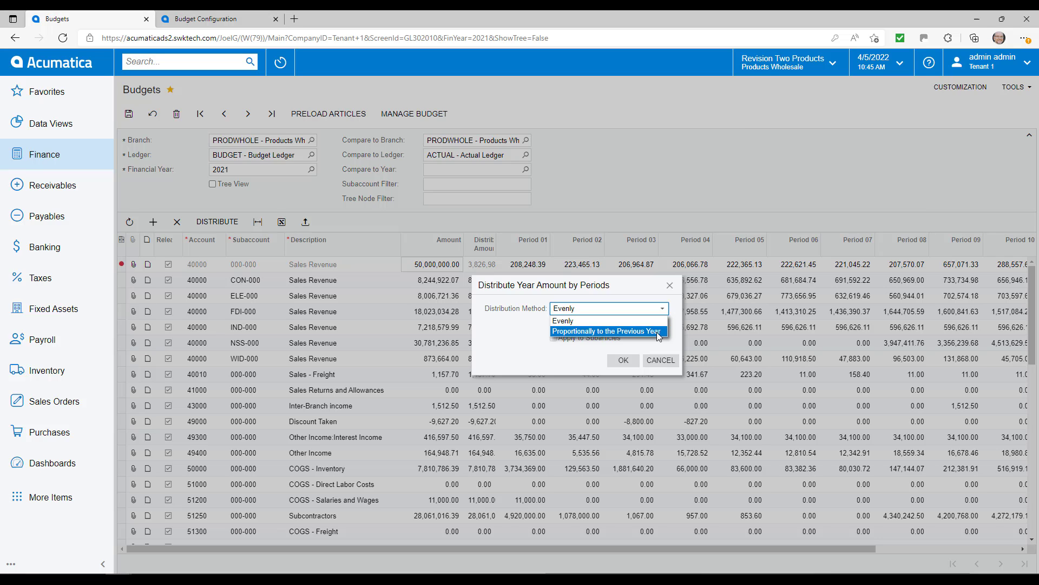
{"action": "left_click", "coordinate": [658, 332]}
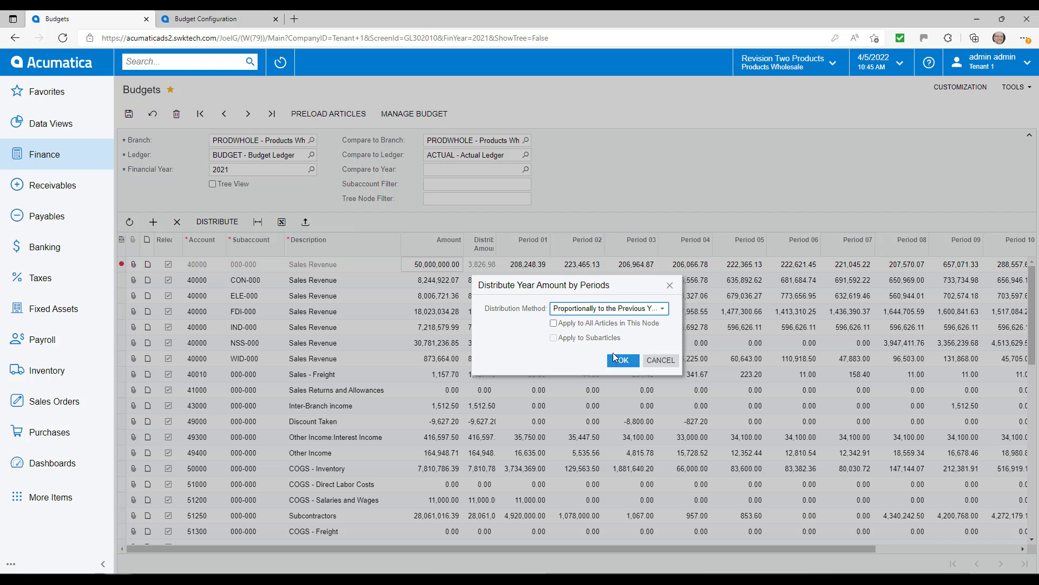
{"action": "left_click", "coordinate": [624, 362]}
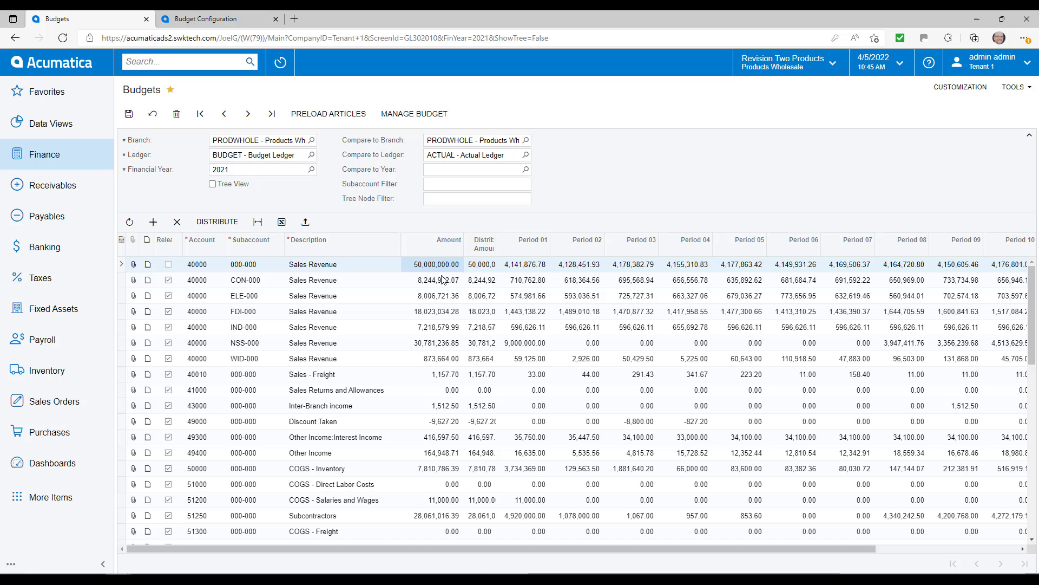
Examine the distributed Period 01 through Period 04 values and the annual Amount of the first Sales Revenue article.
{"action": "left_click", "coordinate": [522, 269]}
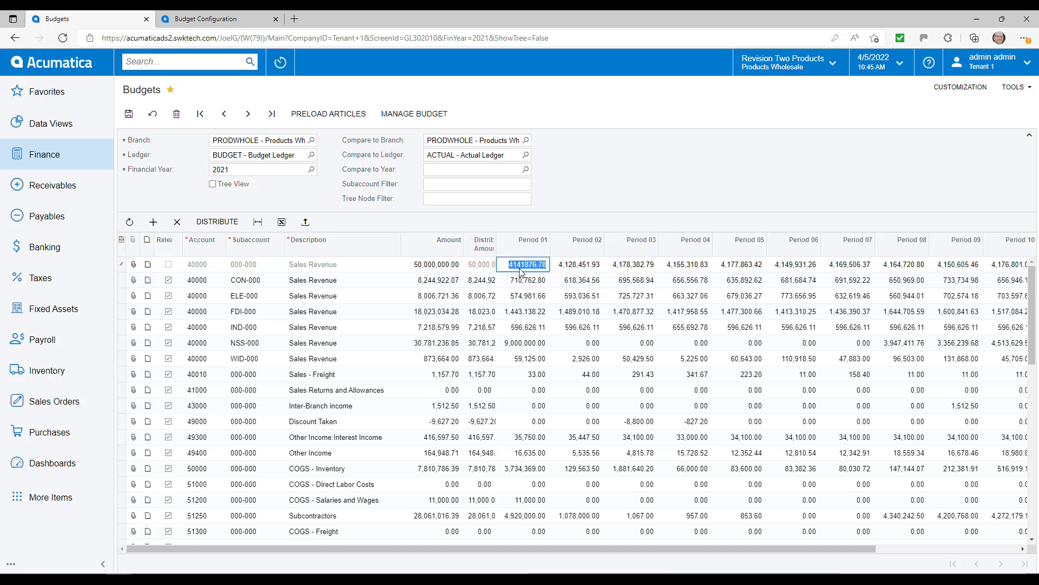
{"action": "left_click", "coordinate": [572, 265]}
{"action": "left_click", "coordinate": [630, 266]}
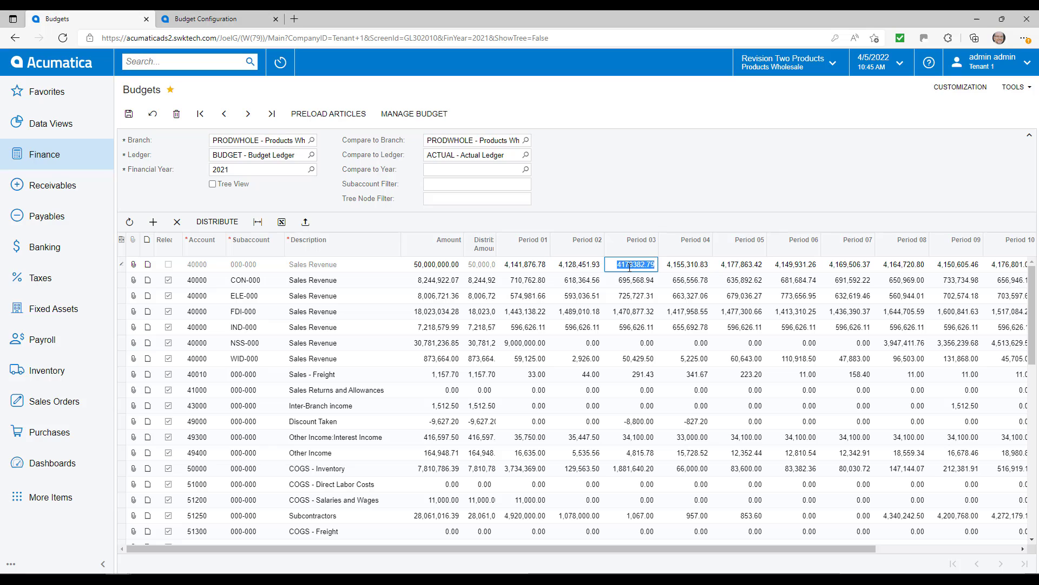
{"action": "left_click", "coordinate": [676, 268]}
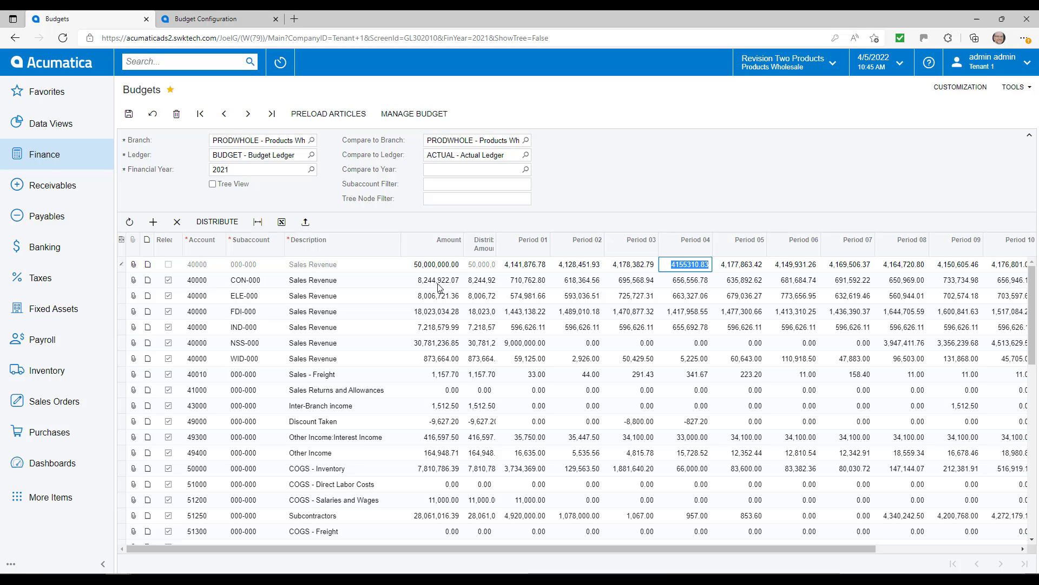
{"action": "left_click", "coordinate": [435, 267]}
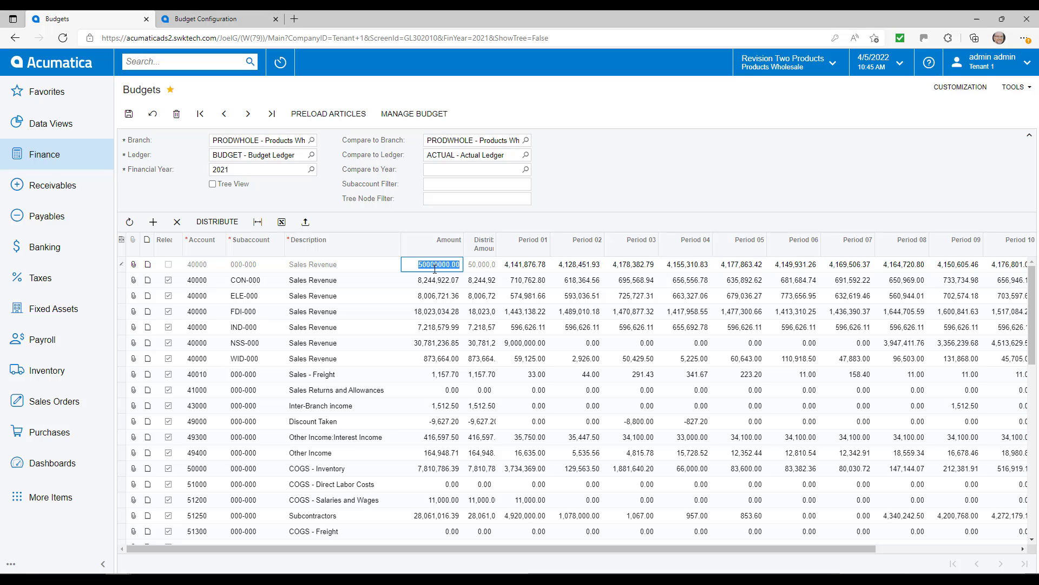
Set the Sales Revenue amount for account 40000, subaccount 000-000 to 3,000,000, save the budget and check the article's warning.
{"action": "type", "text": "3000000"}
{"action": "key", "text": "Tab"}
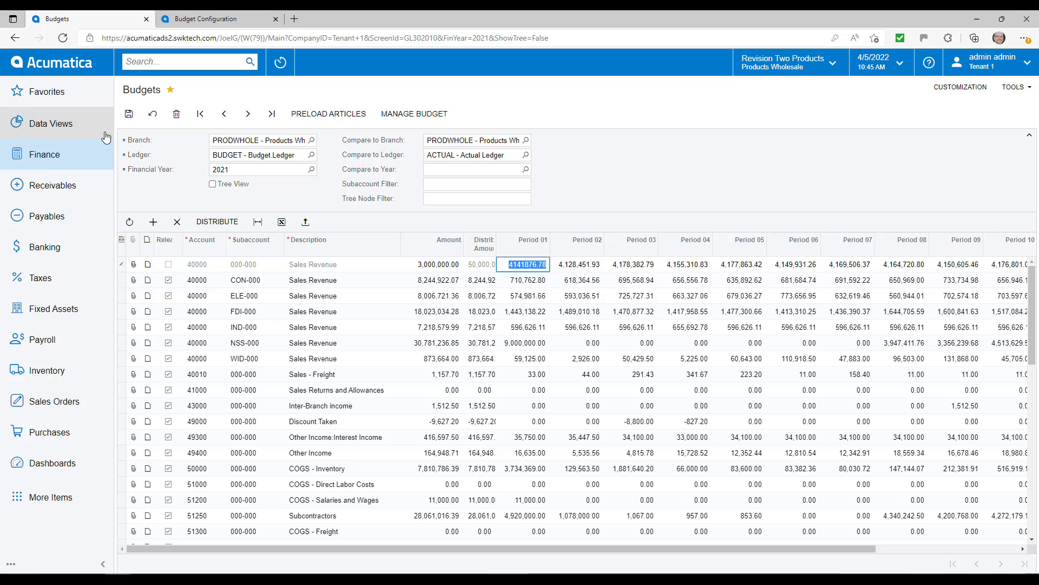
{"action": "left_click", "coordinate": [129, 117]}
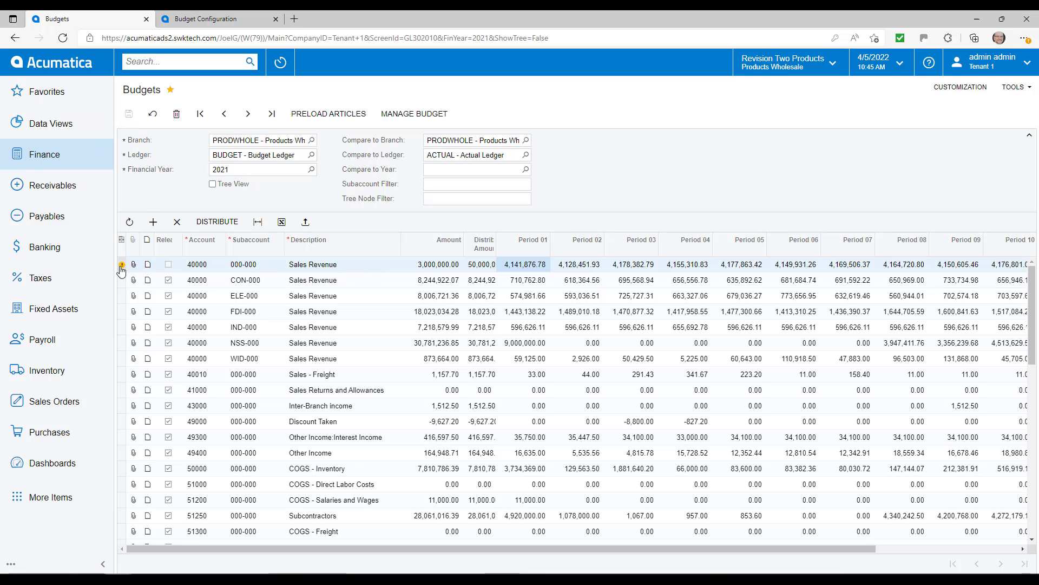
{"action": "mouse_move", "coordinate": [122, 268]}
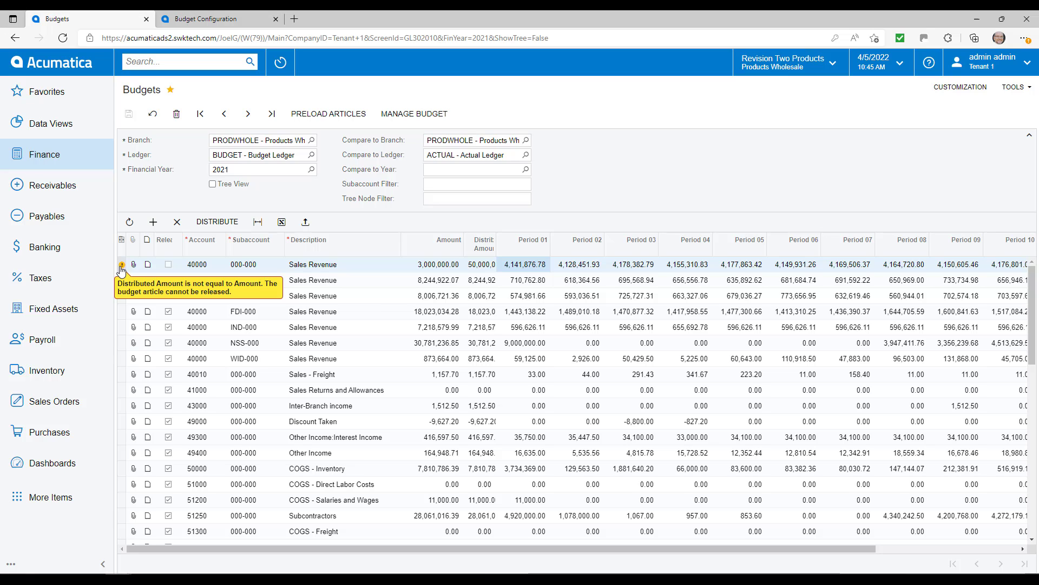
Distribute the Sales Revenue article's annual amount Evenly across the periods and save the budget.
{"action": "left_click", "coordinate": [433, 264]}
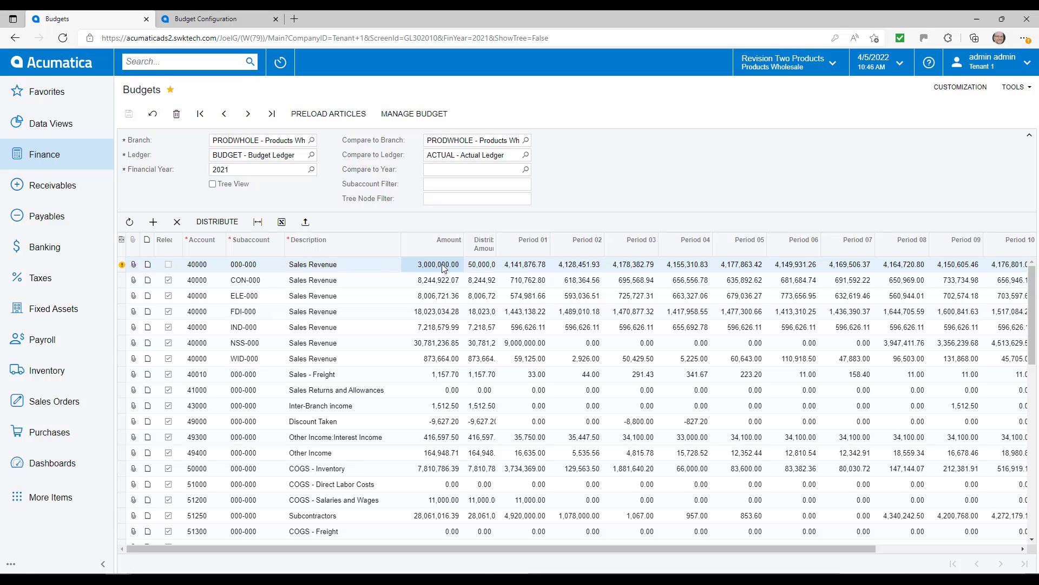
{"action": "left_click", "coordinate": [212, 222]}
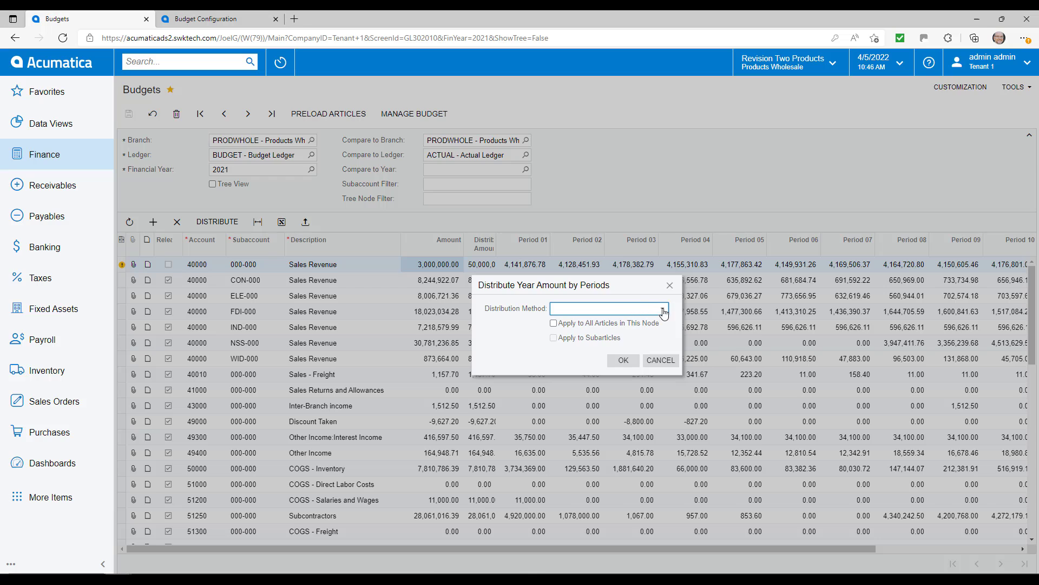
{"action": "left_click", "coordinate": [665, 312]}
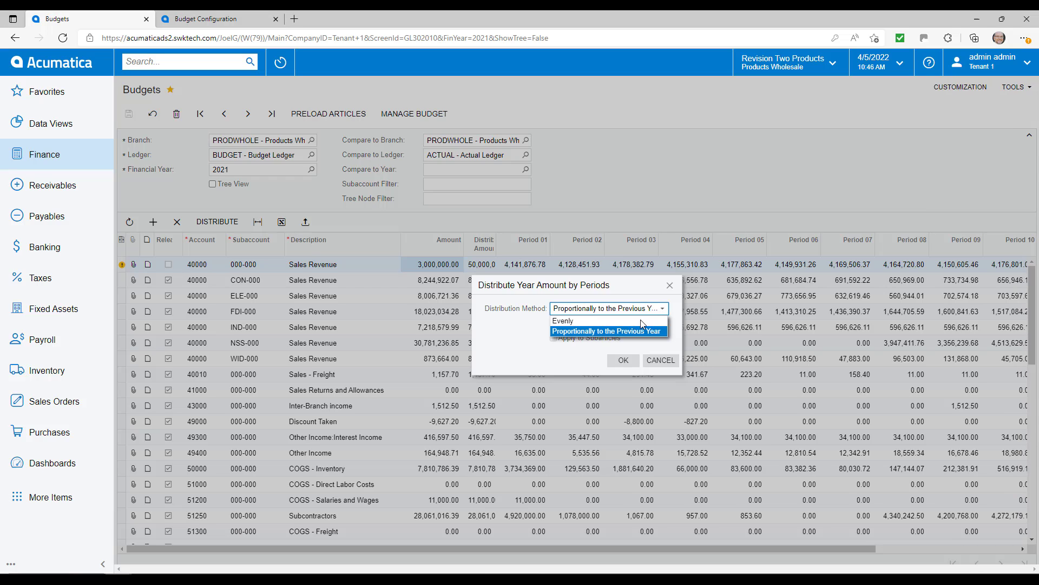
{"action": "left_click", "coordinate": [638, 321]}
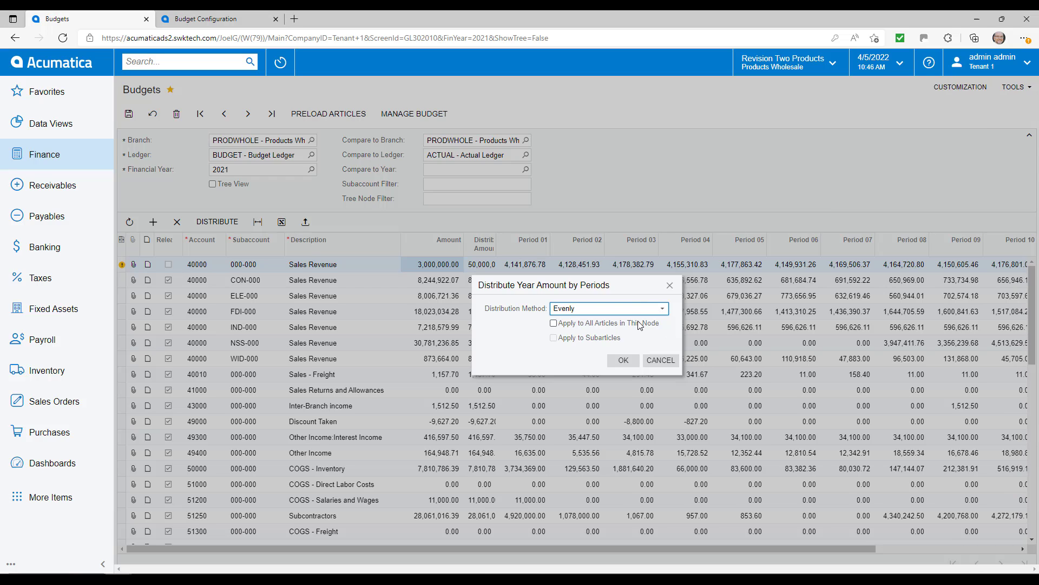
{"action": "left_click", "coordinate": [623, 360]}
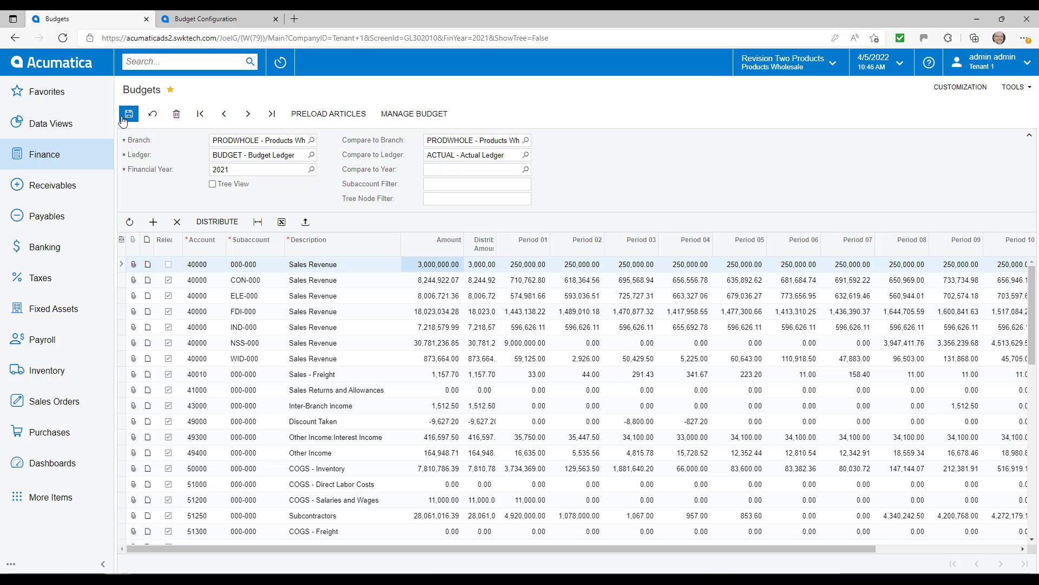
{"action": "left_click", "coordinate": [126, 114]}
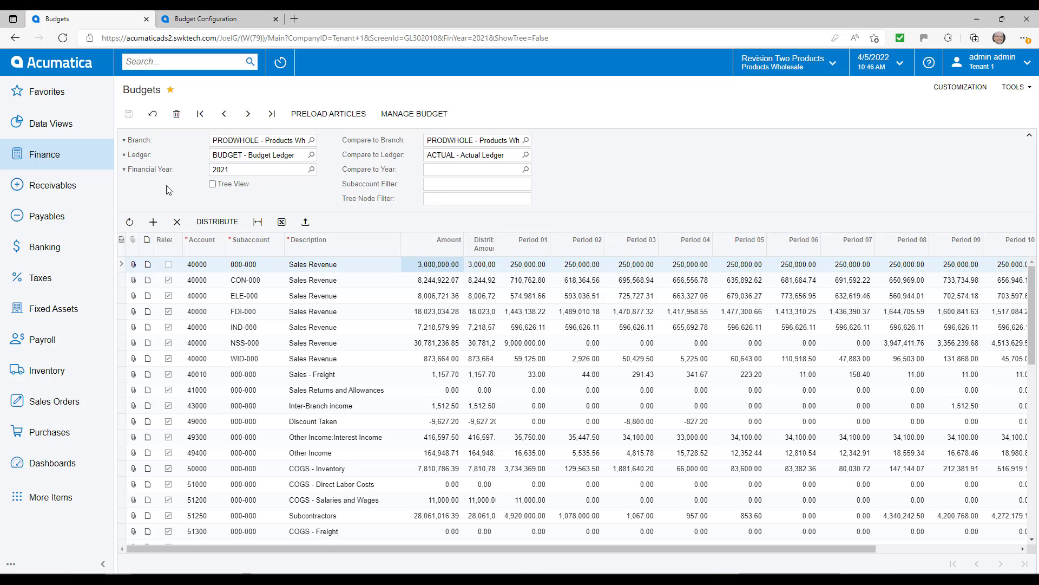
Release the 2021 Sales Revenue budget article of the PRODWHOLE branch and return to the Budgets form.
{"action": "left_click", "coordinate": [60, 158]}
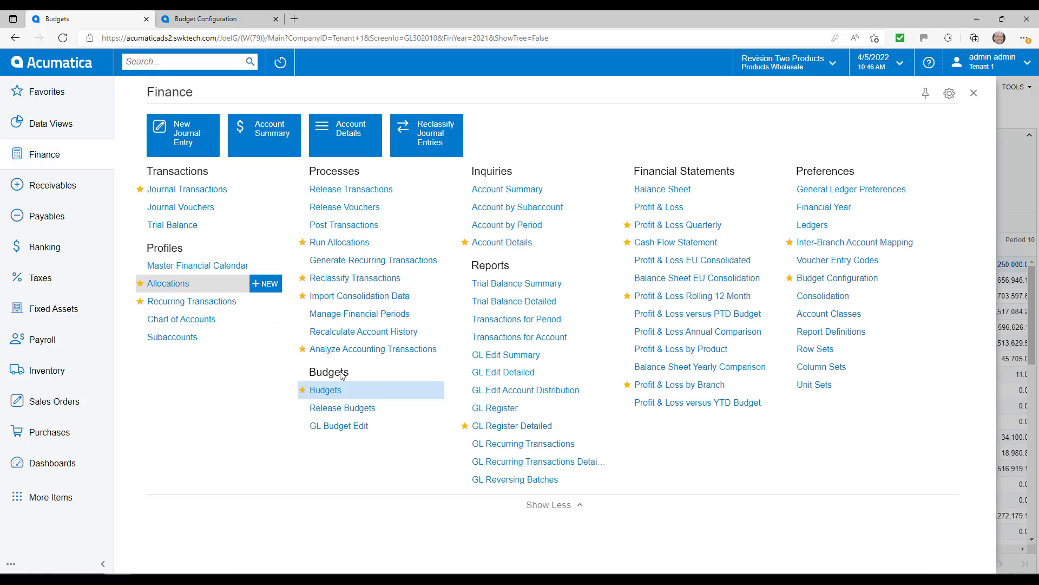
{"action": "left_click", "coordinate": [347, 413]}
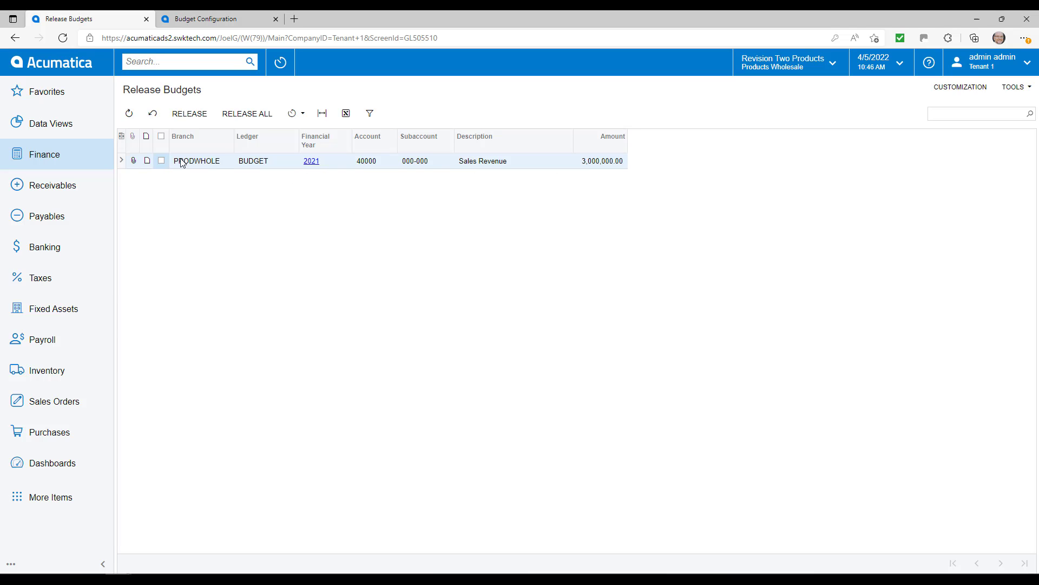
{"action": "left_click", "coordinate": [161, 161]}
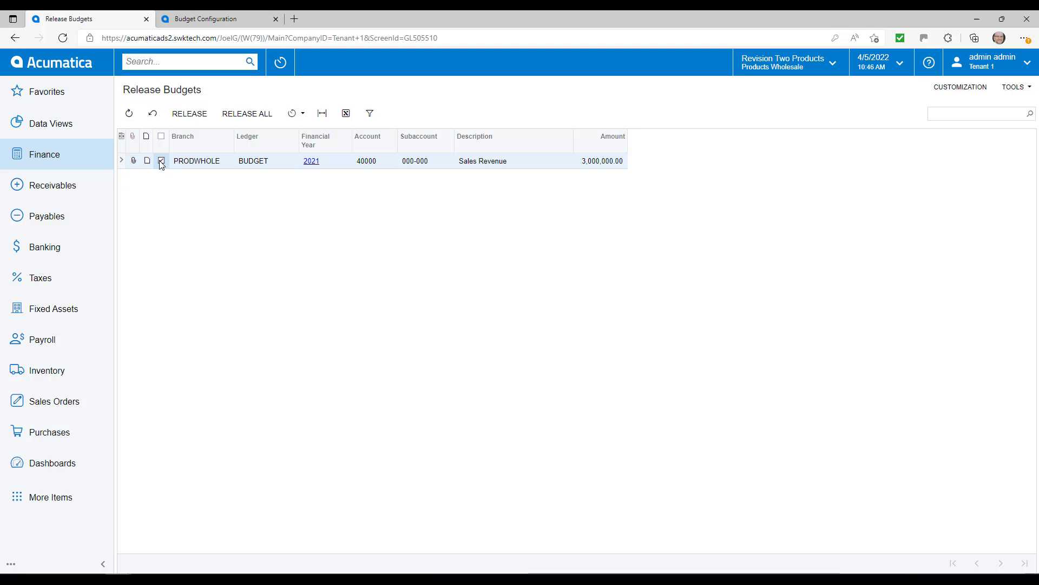
{"action": "left_click", "coordinate": [190, 114]}
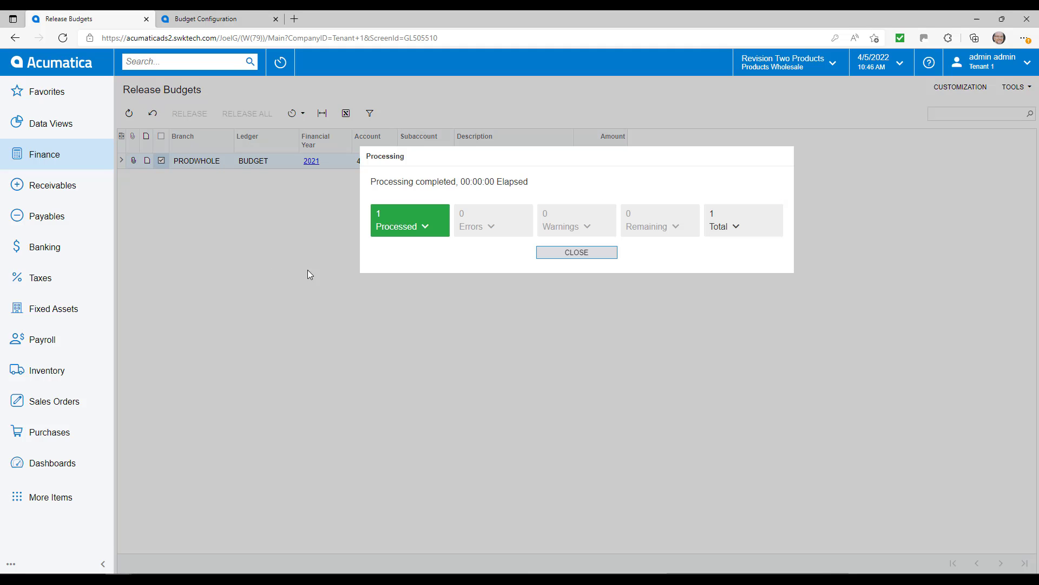
{"action": "left_click", "coordinate": [554, 257]}
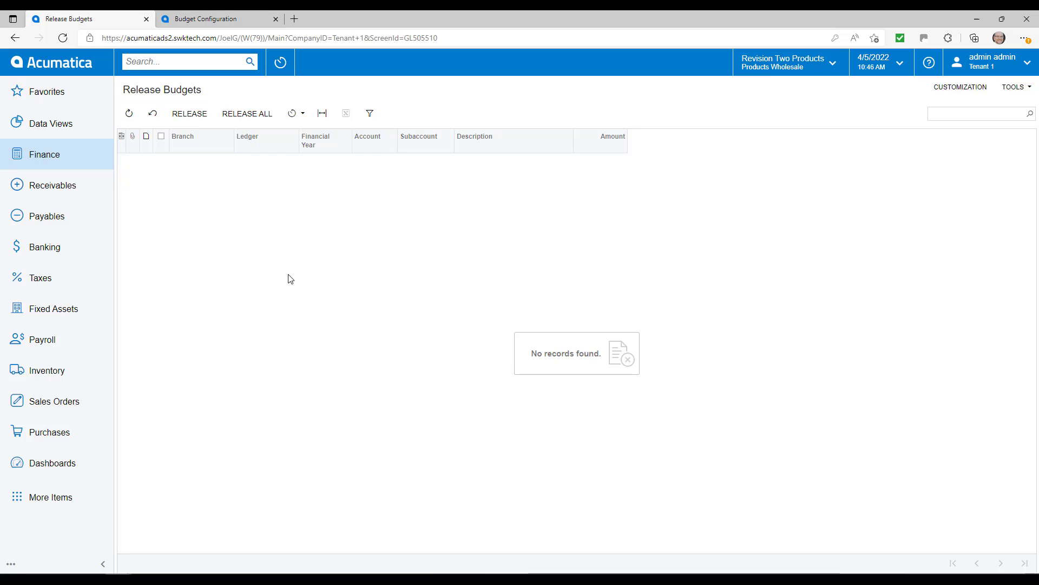
{"action": "left_click", "coordinate": [39, 156]}
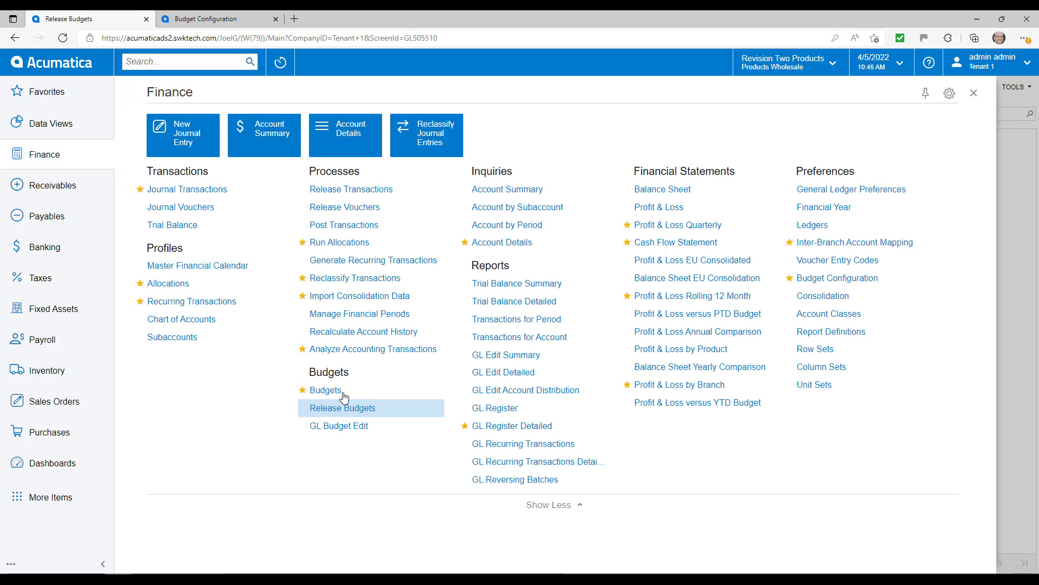
{"action": "left_click", "coordinate": [336, 391]}
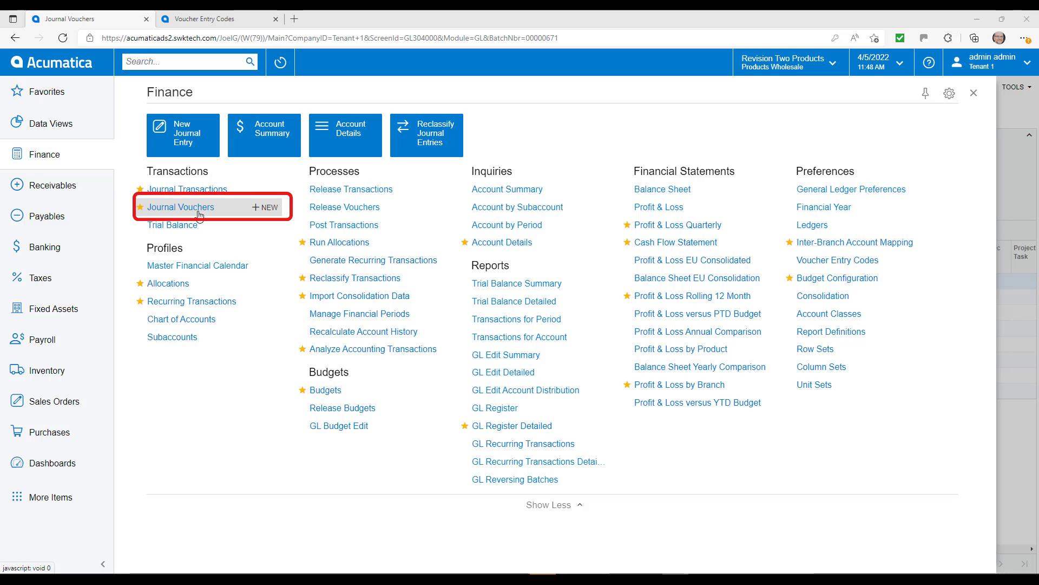
Open the AP and AR Invoicing journal voucher and compare its transaction codes with the modules offered in Voucher Entry Codes.
{"action": "left_click", "coordinate": [200, 215]}
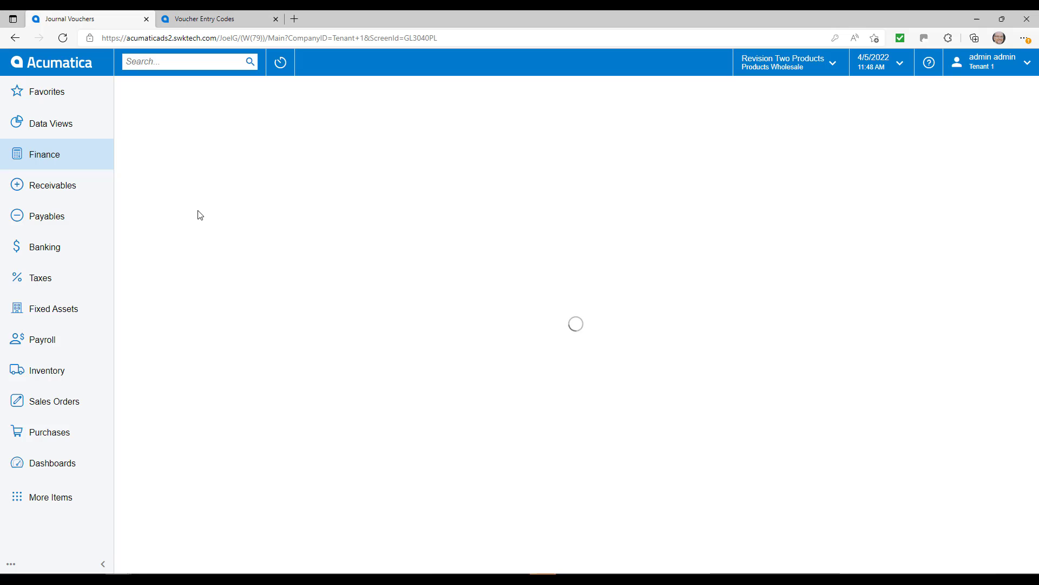
{"action": "left_click", "coordinate": [178, 231]}
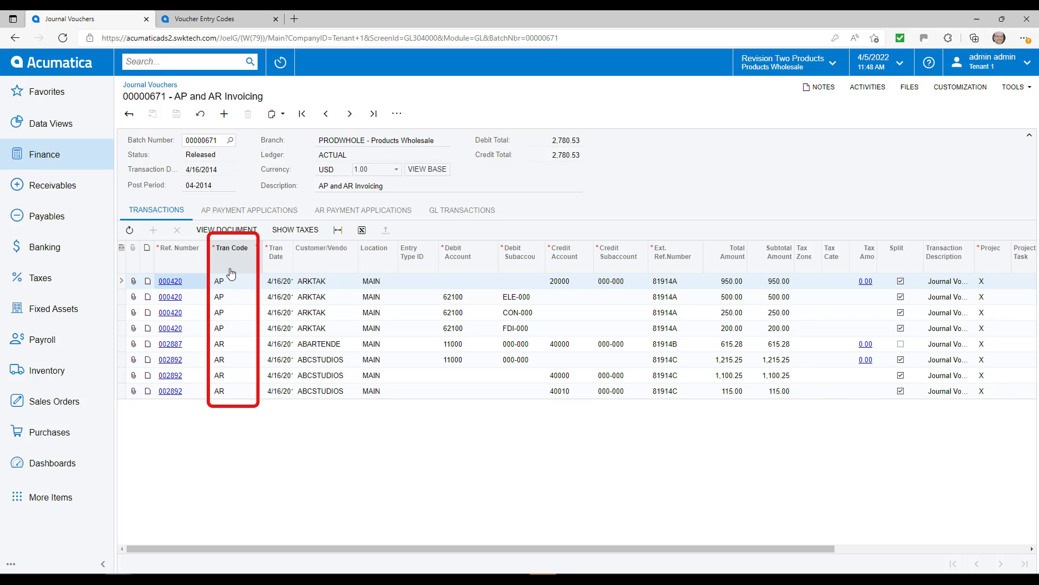
{"action": "left_click", "coordinate": [206, 20]}
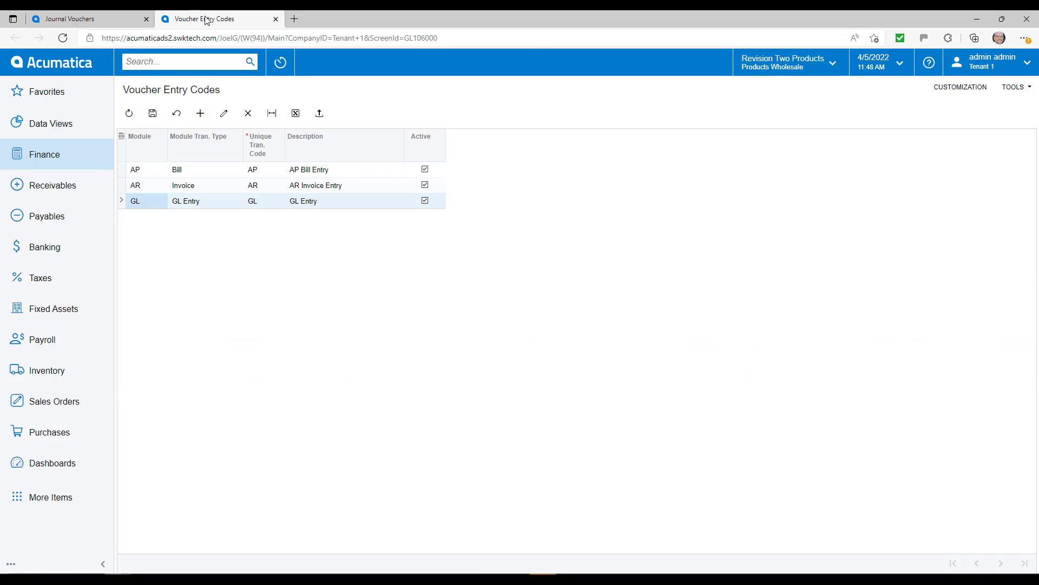
{"action": "left_click", "coordinate": [157, 219]}
{"action": "left_click", "coordinate": [171, 218]}
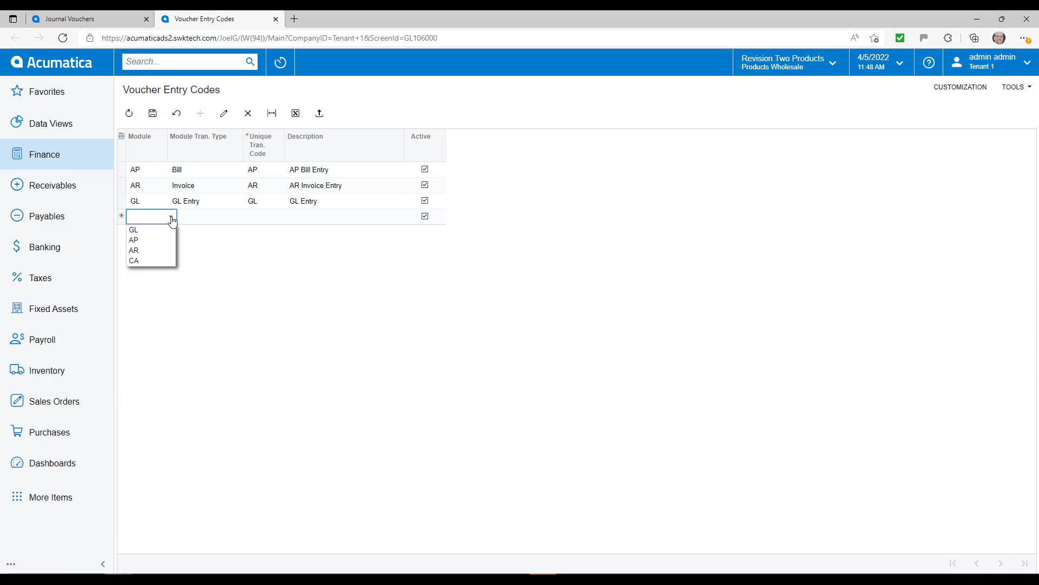
{"action": "left_click", "coordinate": [171, 219]}
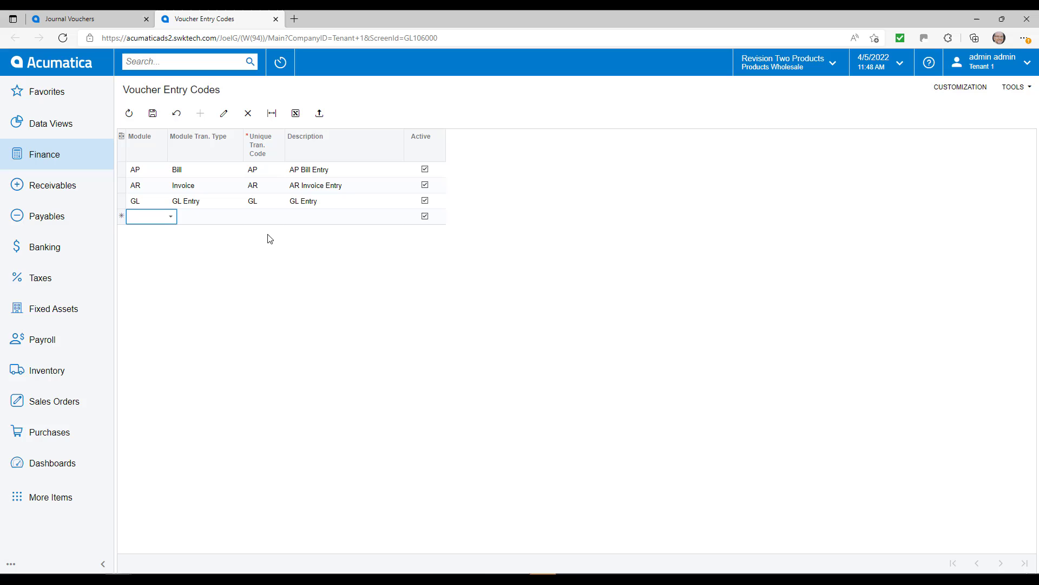
{"action": "left_click", "coordinate": [109, 19]}
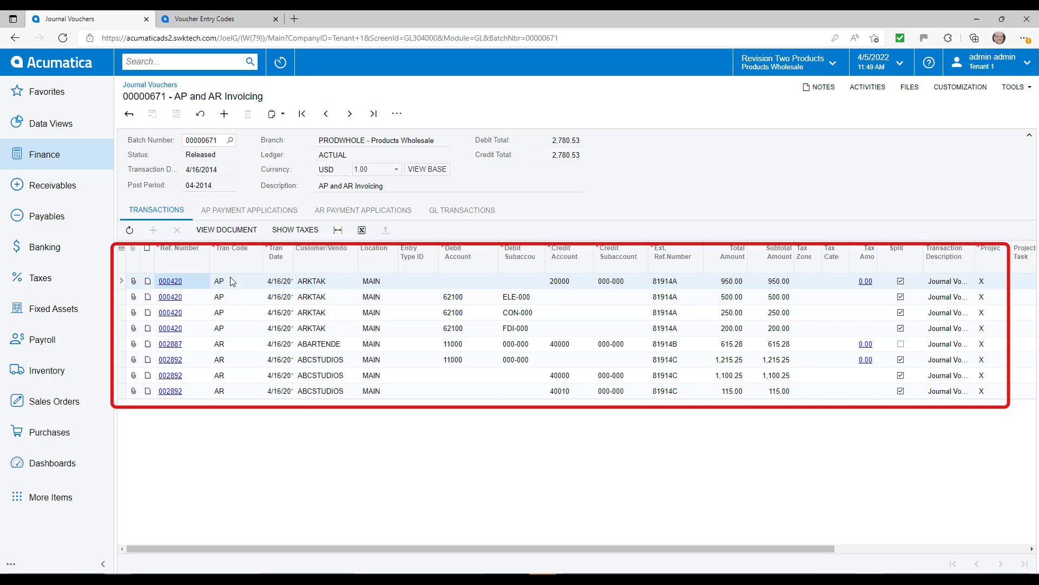
Review the voucher's AP Payment Applications and AR Payment Applications, and return to its transaction lines.
{"action": "left_click", "coordinate": [245, 220]}
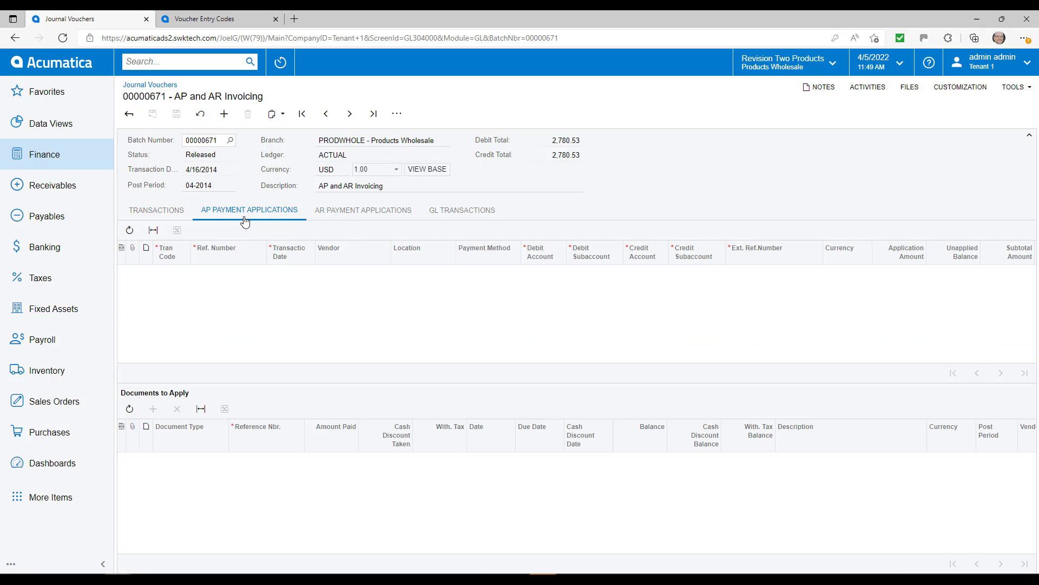
{"action": "left_click", "coordinate": [354, 219]}
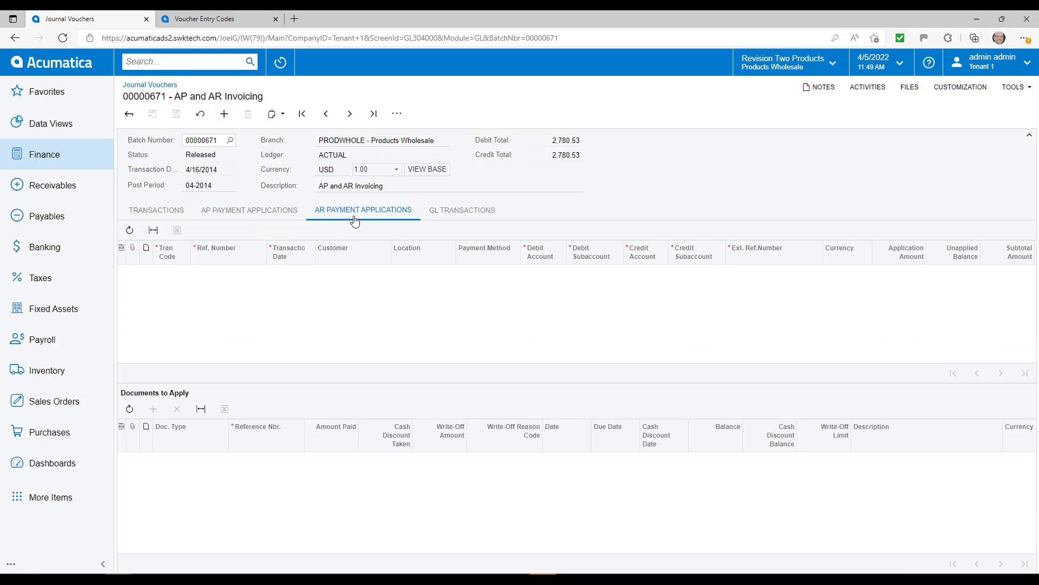
{"action": "left_click", "coordinate": [144, 215]}
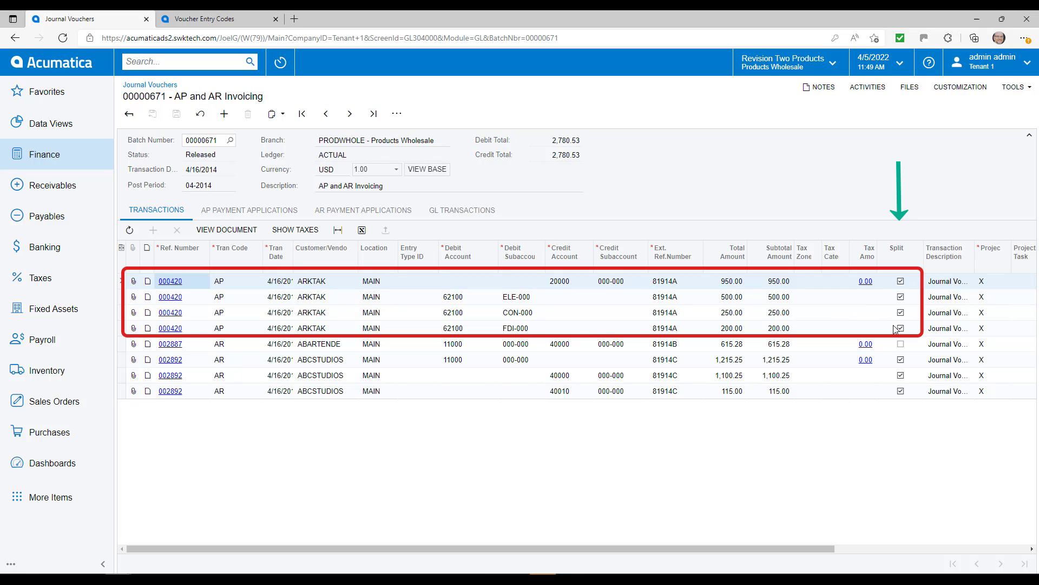
Inspect the split Arktak Networks bill from the voucher, its financial details and linked AP journal transaction, and close both windows.
{"action": "left_click", "coordinate": [171, 332]}
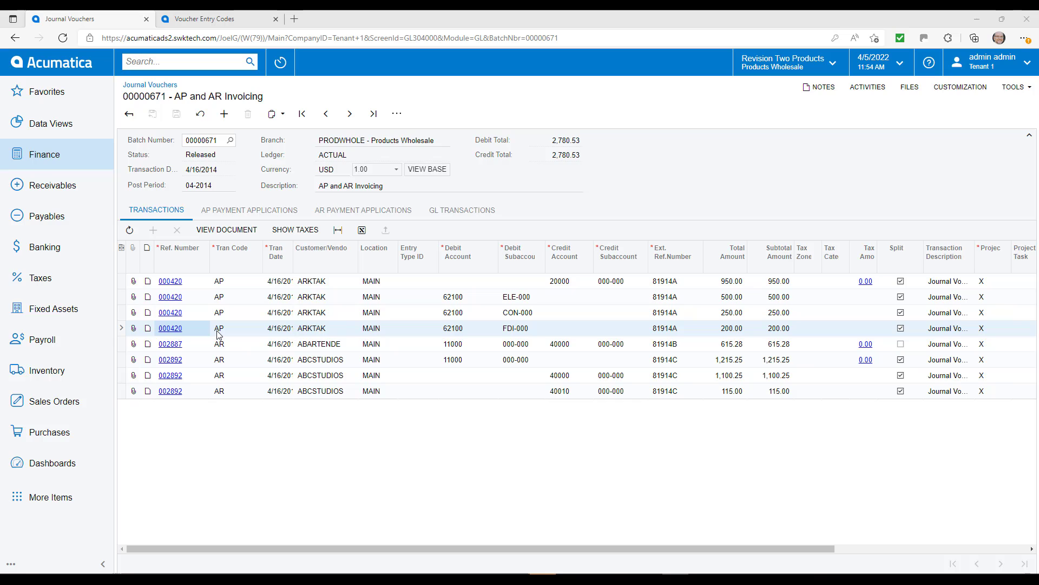
{"action": "left_click", "coordinate": [171, 329]}
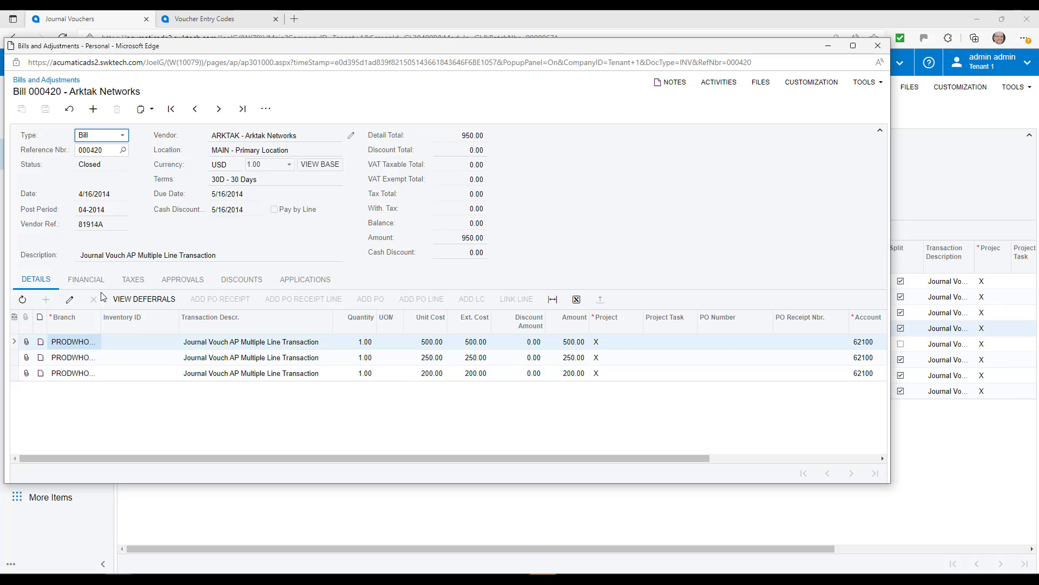
{"action": "left_click", "coordinate": [86, 279]}
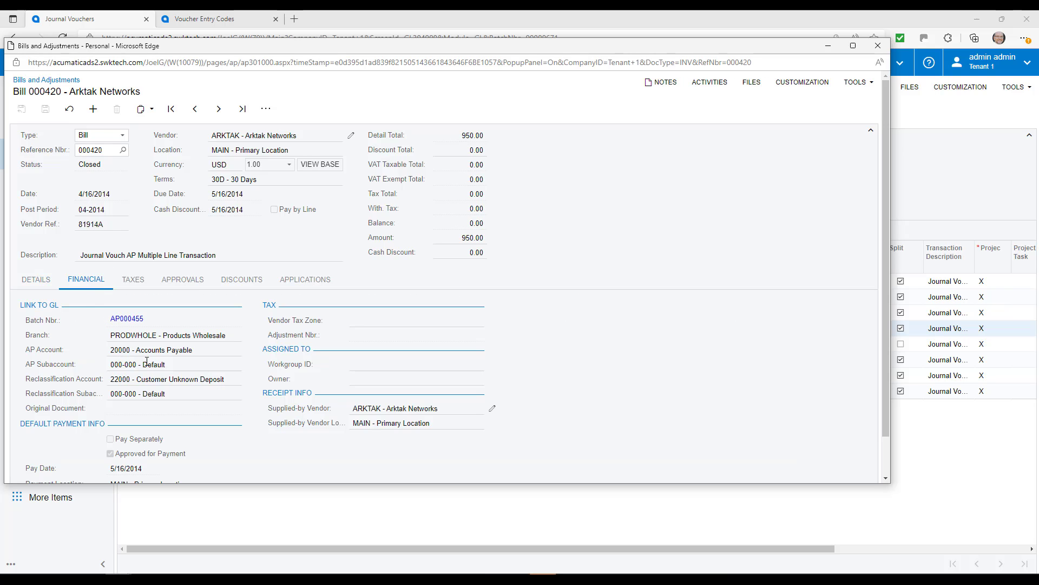
{"action": "left_click", "coordinate": [879, 46]}
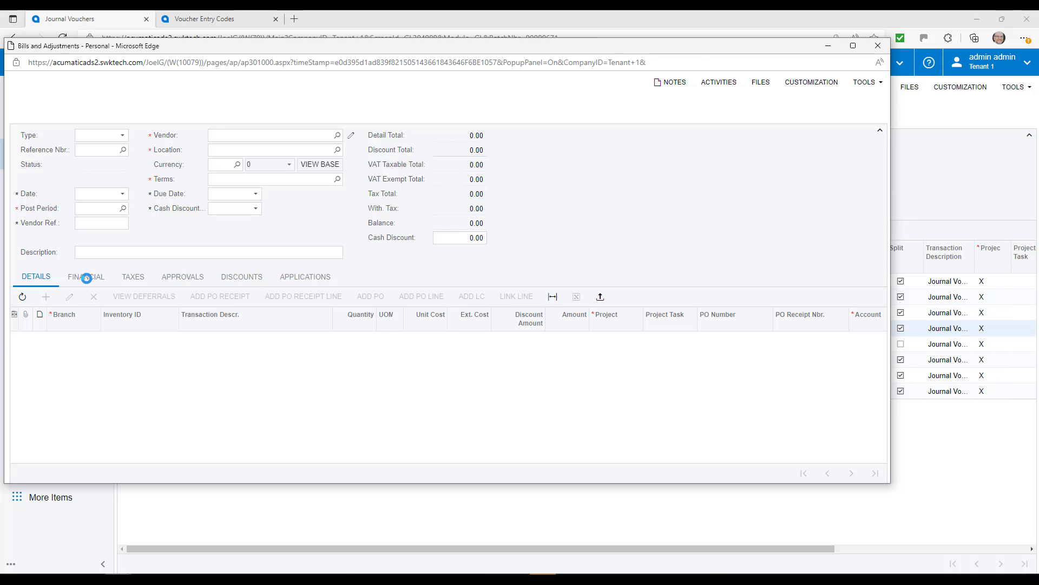
{"action": "left_click", "coordinate": [87, 281]}
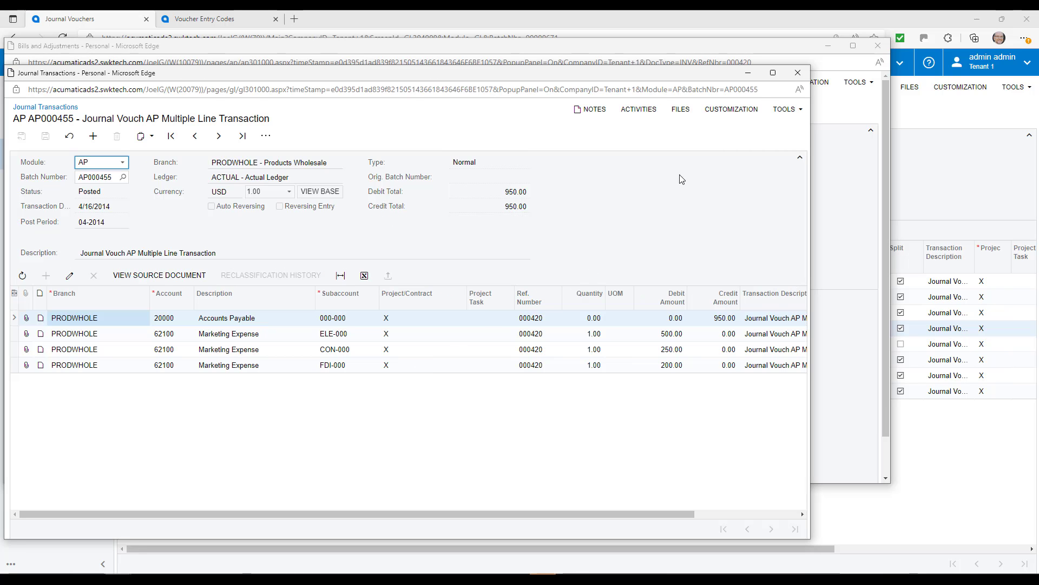
{"action": "left_click", "coordinate": [796, 74]}
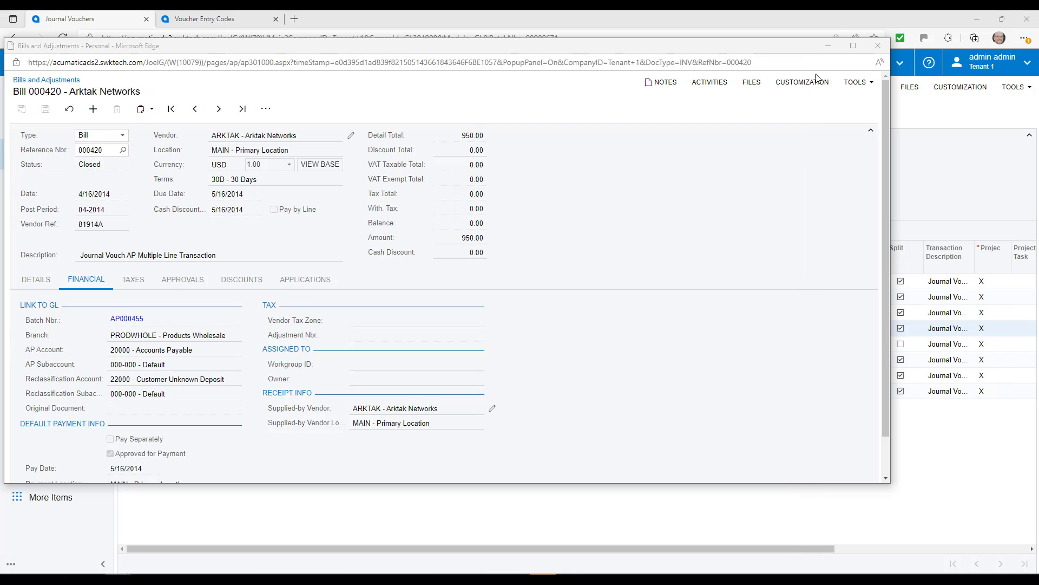
{"action": "left_click", "coordinate": [877, 46]}
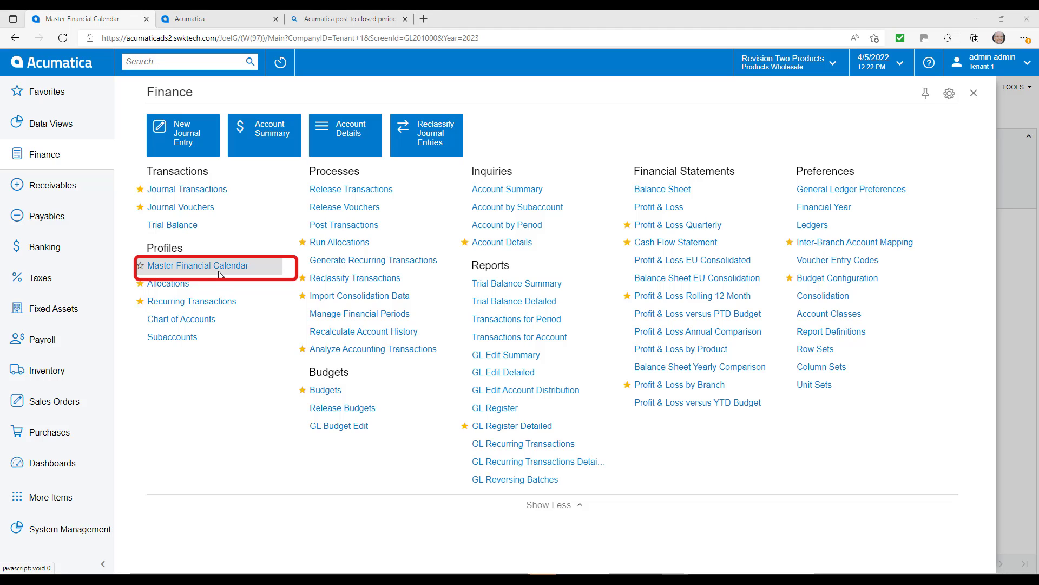
Open the Master Financial Calendar for 2023 and review its period management actions and the list of companies and branches.
{"action": "left_click", "coordinate": [219, 266]}
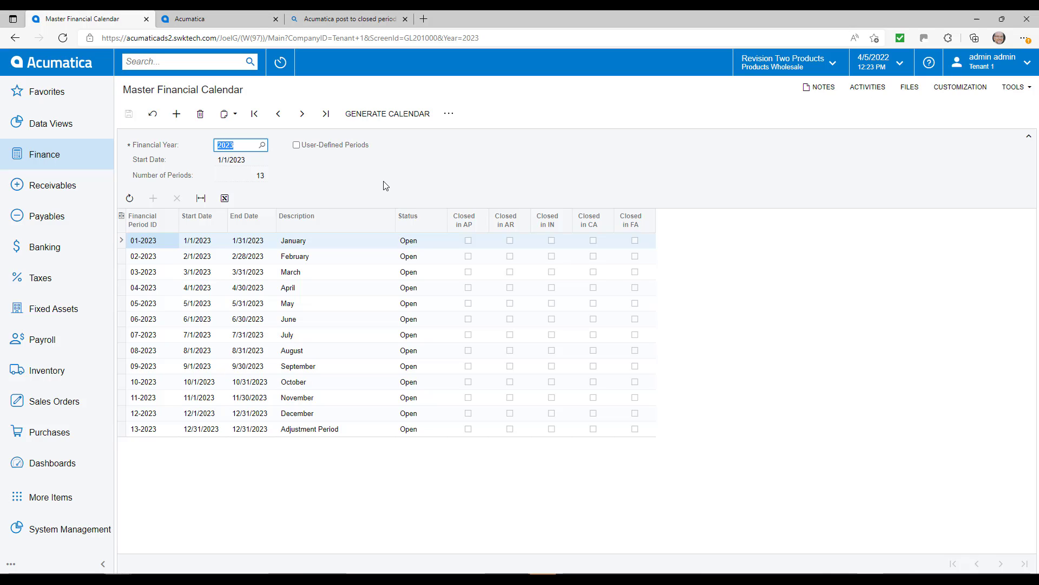
{"action": "left_click", "coordinate": [449, 115]}
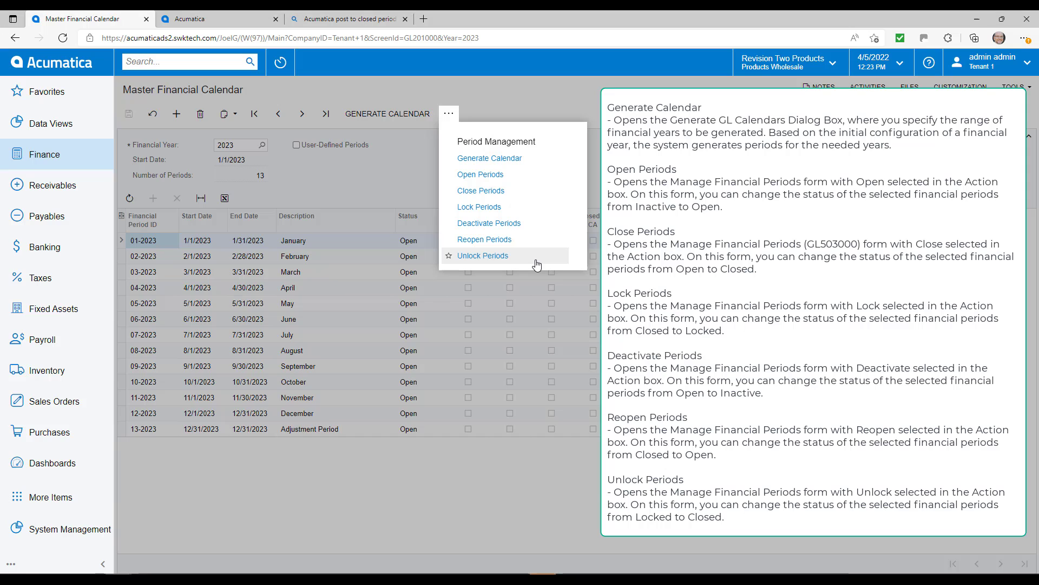
{"action": "left_click", "coordinate": [378, 180]}
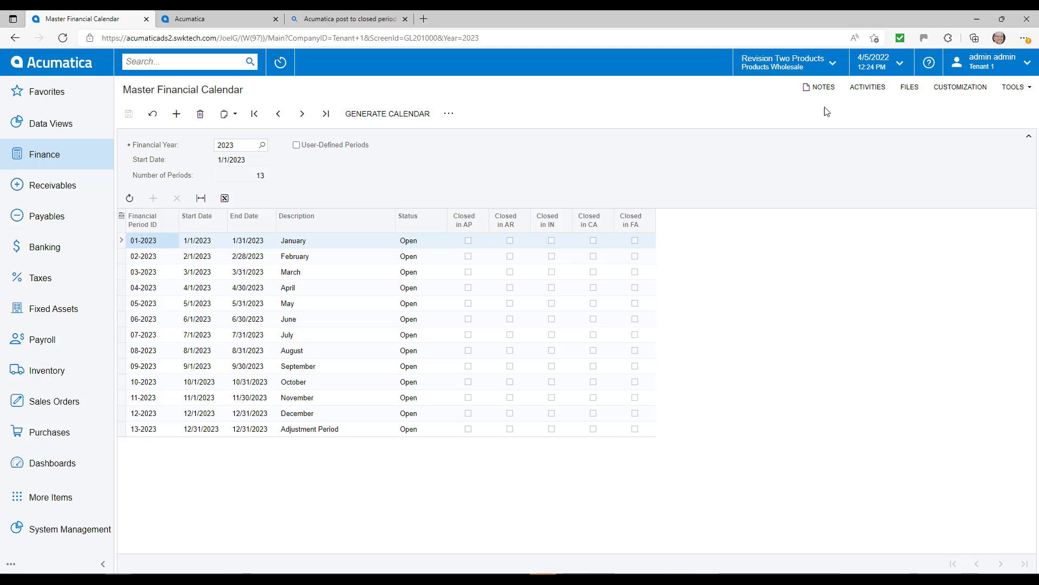
{"action": "left_click", "coordinate": [835, 65]}
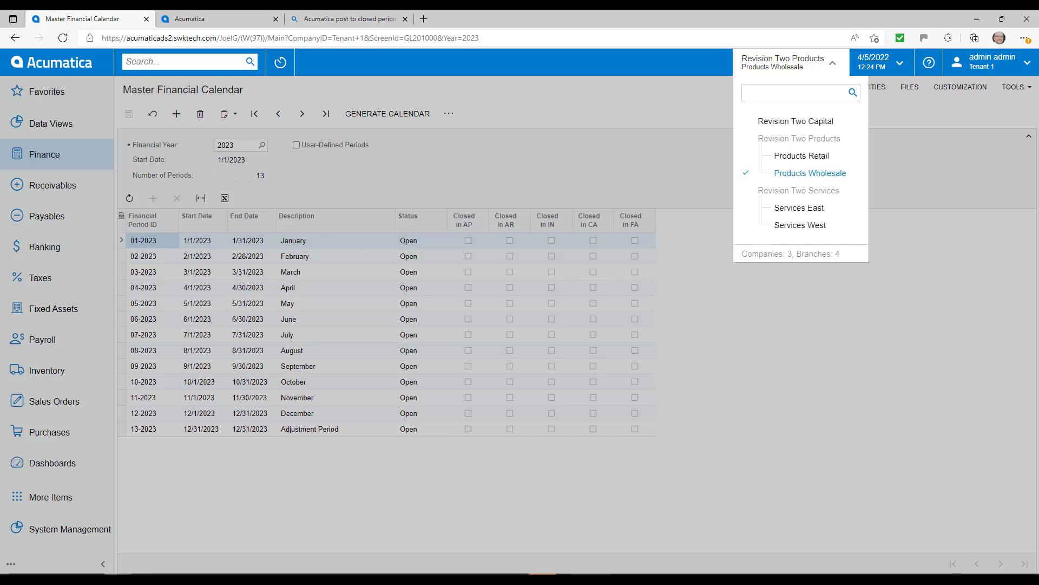
Open the period management form for closing financial periods from the Master Financial Calendar.
{"action": "left_click", "coordinate": [449, 114]}
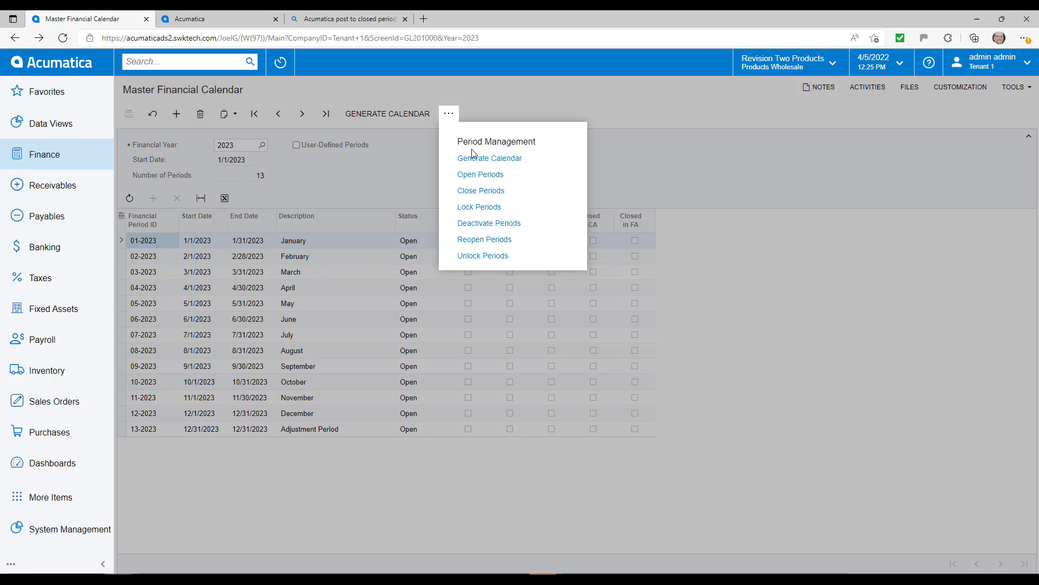
{"action": "left_click", "coordinate": [475, 190]}
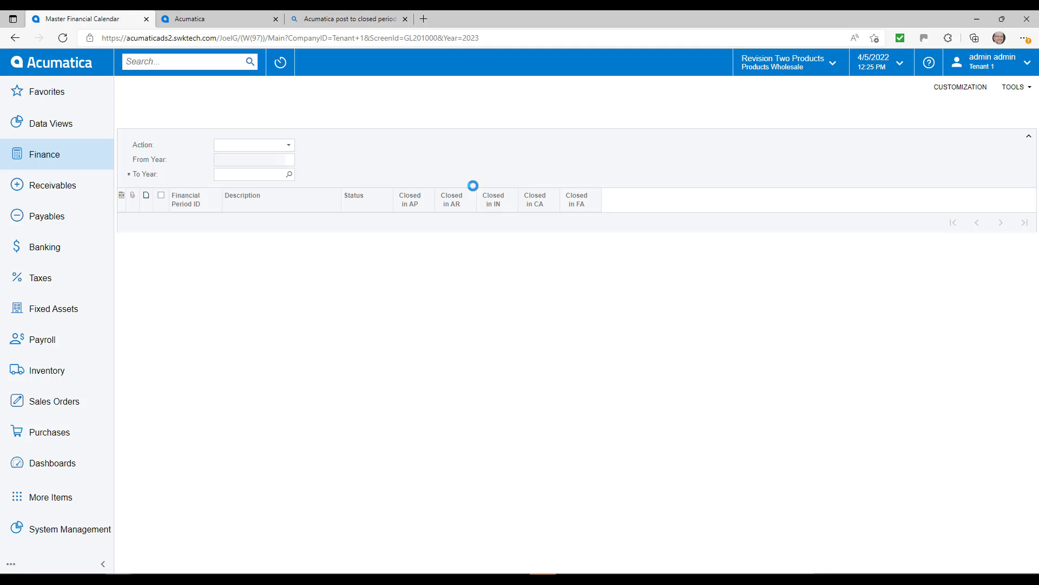